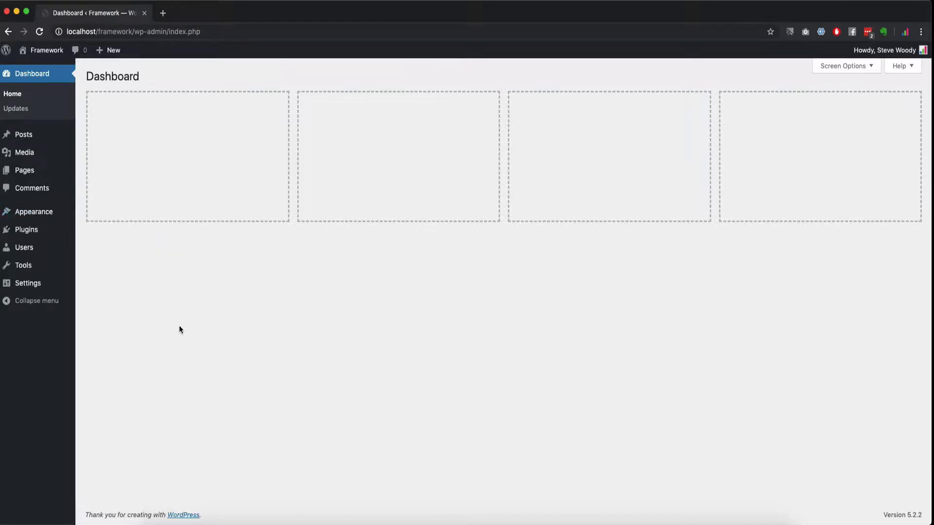
Step: Open the Users list, glance at Screen Options, then open the Add New User form
mouse_move(38, 254)
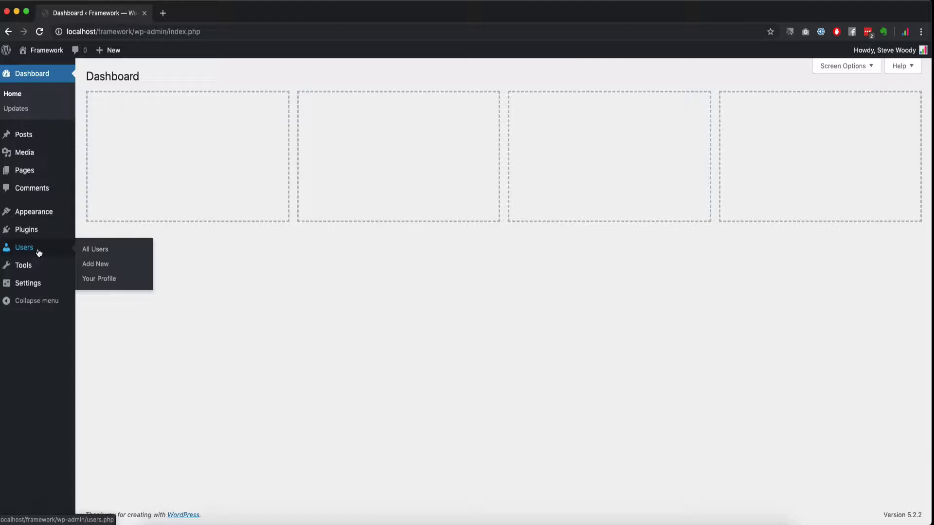
click(39, 252)
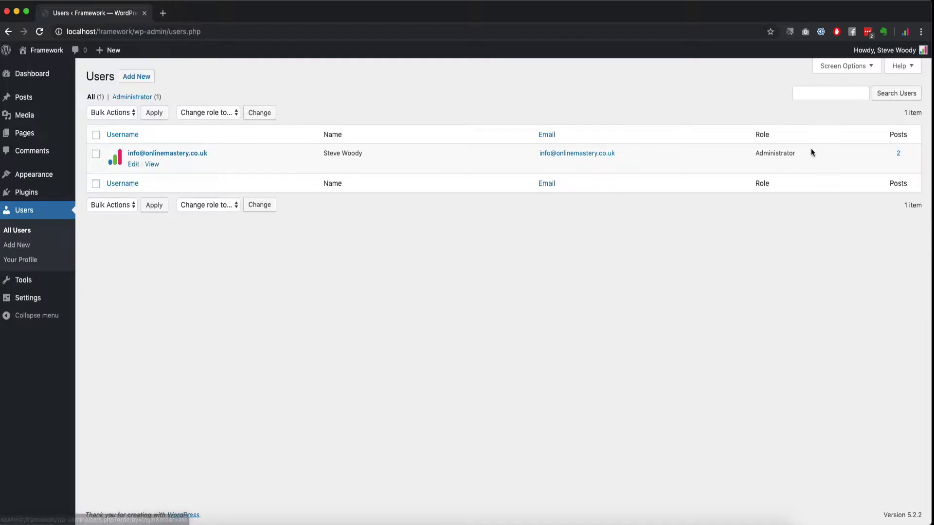
click(846, 68)
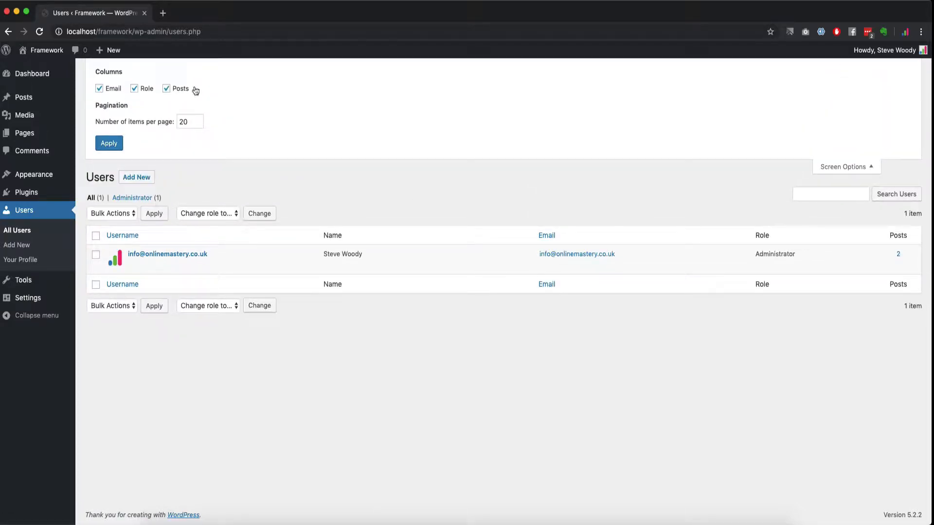
click(832, 165)
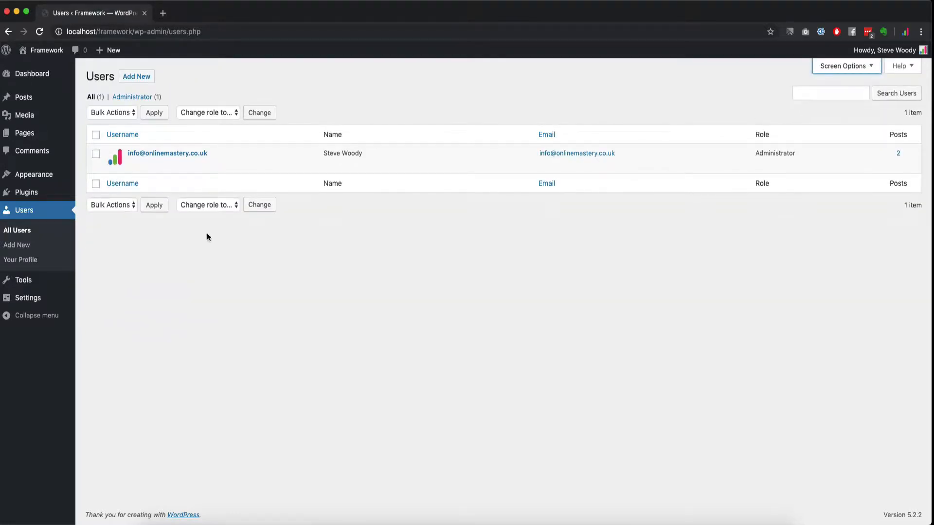
click(137, 77)
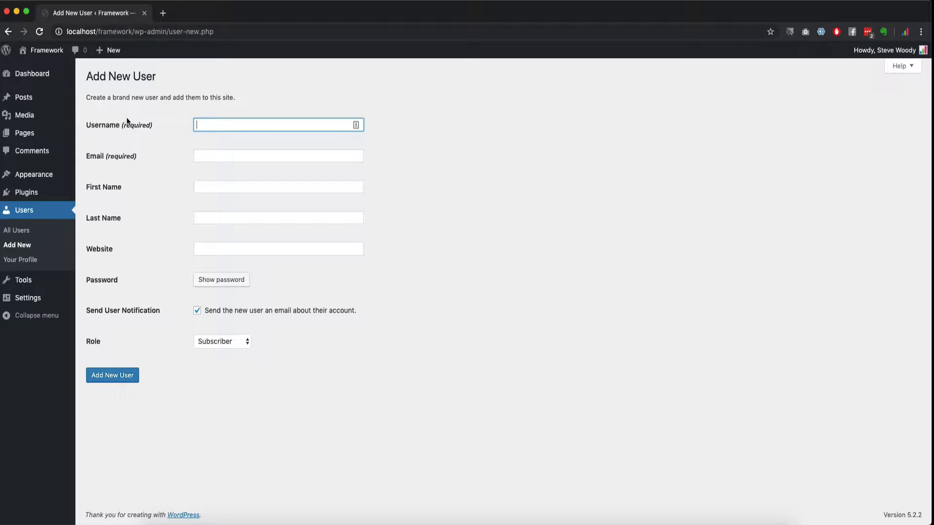
Step: Enter a test e-mail address as the username and paste the same value into E-mail
click(198, 154)
click(205, 123)
text(test@tet.com)
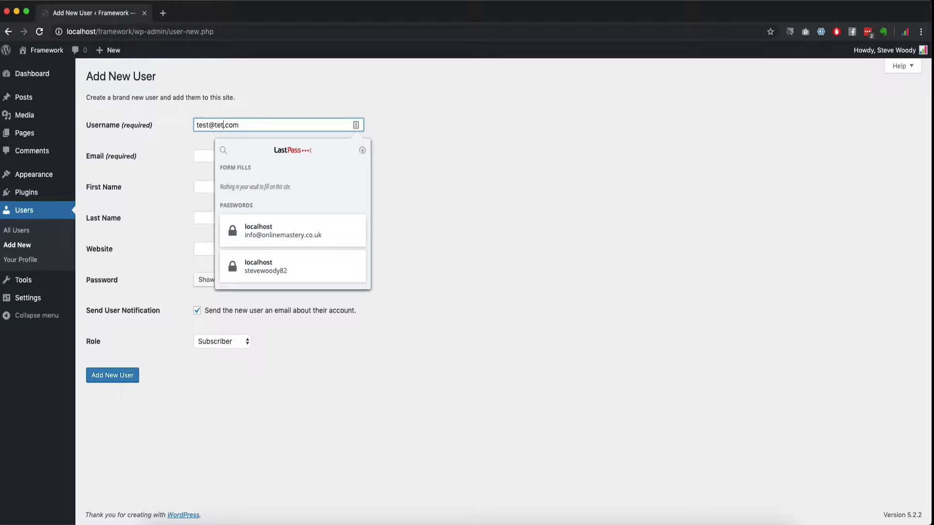
text(s)
click(317, 161)
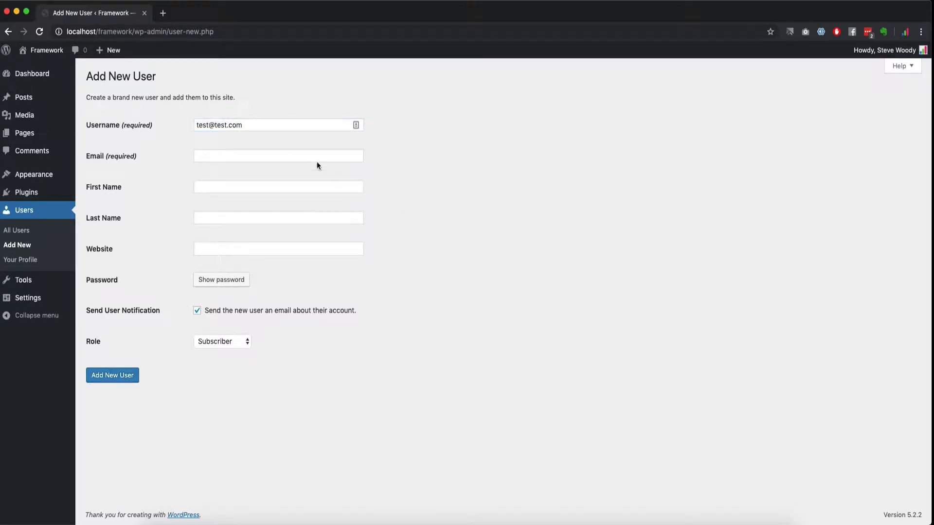
click(277, 126)
key(ctrl+a)
key(ctrl+c)
click(270, 157)
key(ctrl+v)
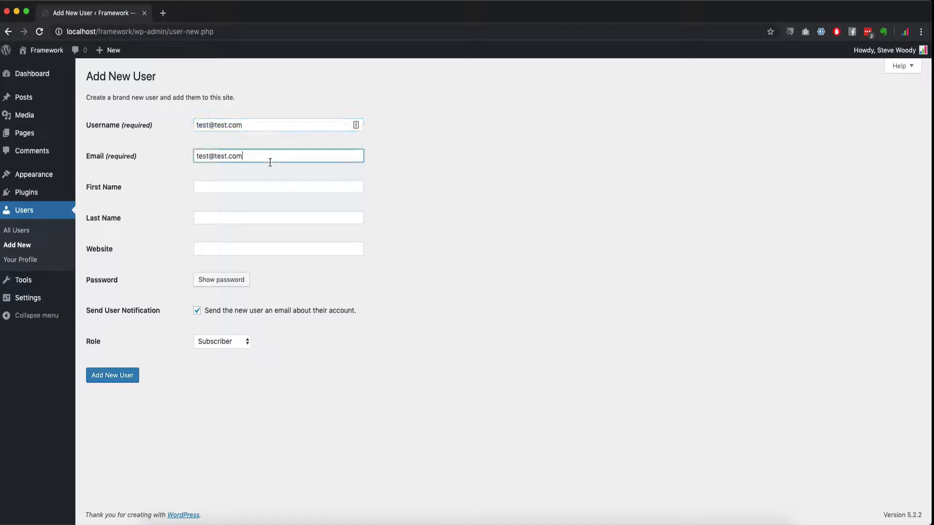
Step: Set First and Last Name to 'Test', generate a strong password, and keep notification on
click(211, 185)
text(Test)
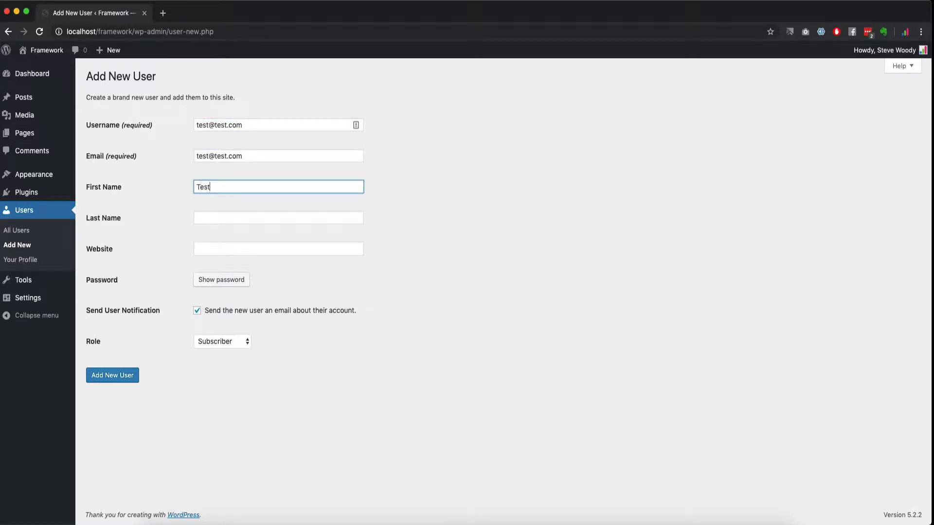
key(Tab)
text(Test)
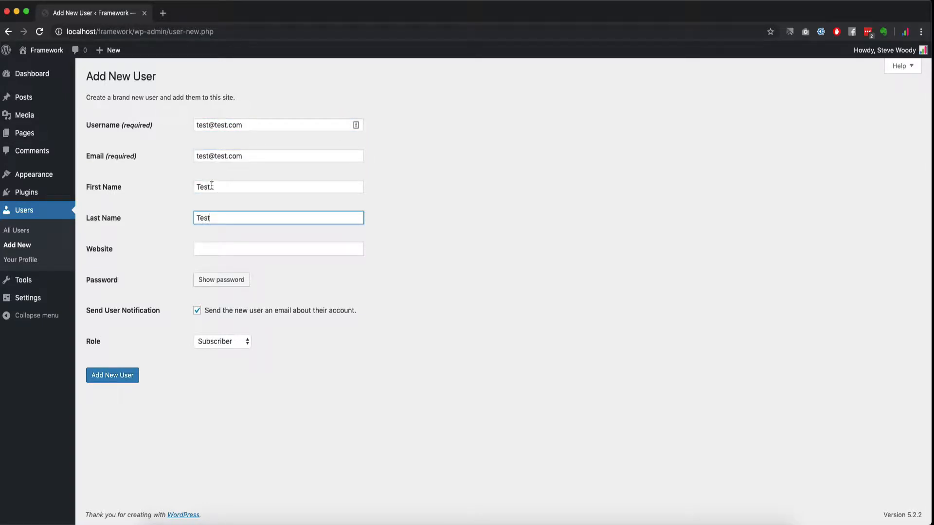
click(241, 280)
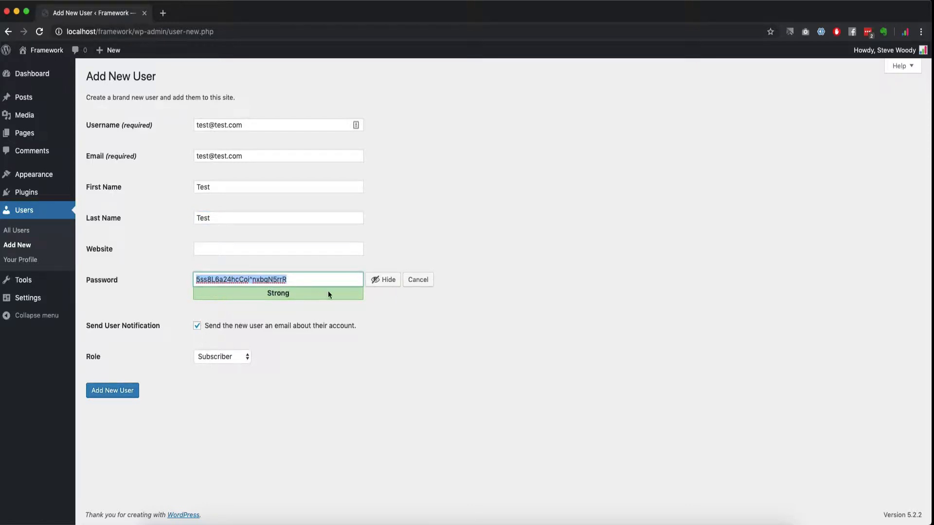
click(197, 326)
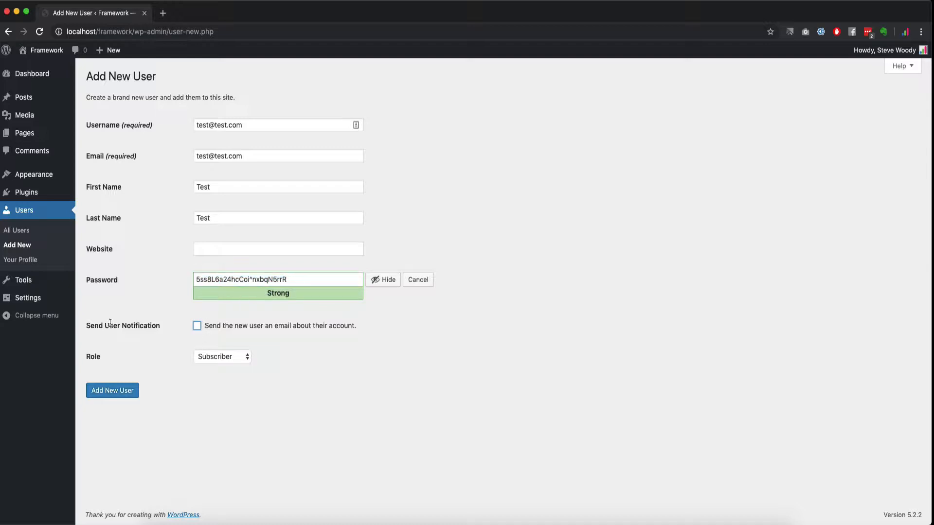
click(199, 327)
Step: Keep the role as Subscriber, then leave the form for Appearance
click(212, 358)
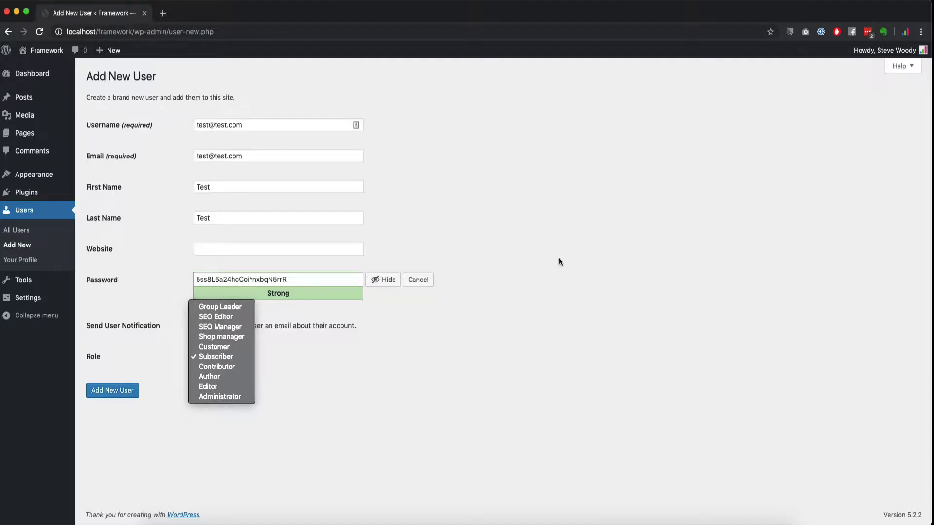
click(475, 199)
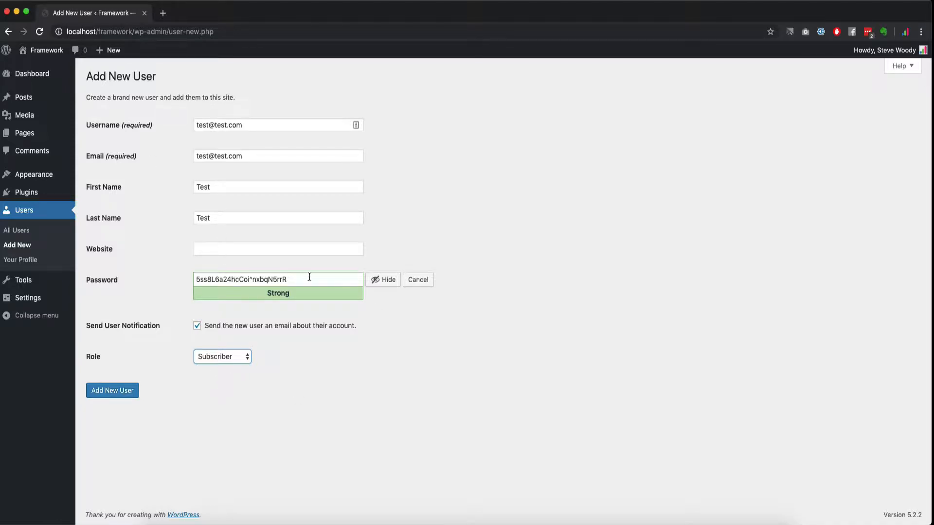
mouse_move(24, 280)
click(40, 179)
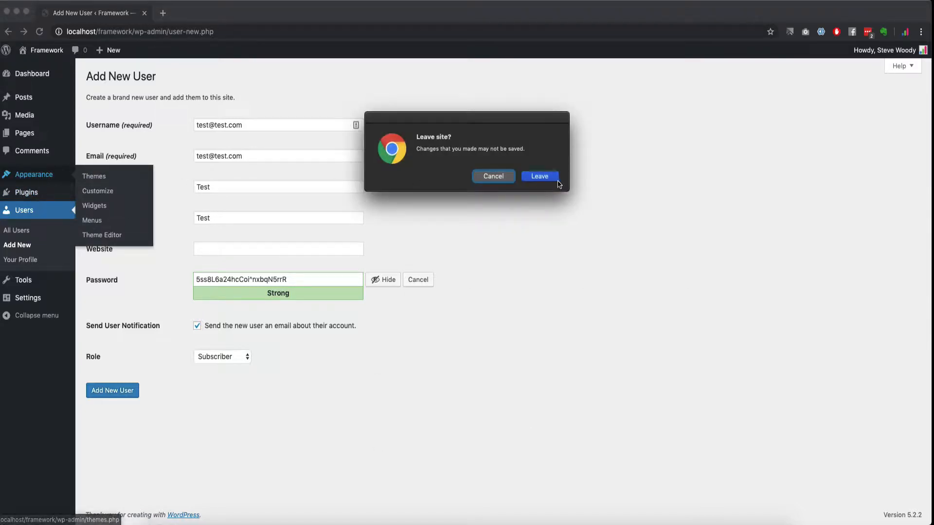
Step: Discard the unsaved user form and browse new themes to add
click(525, 177)
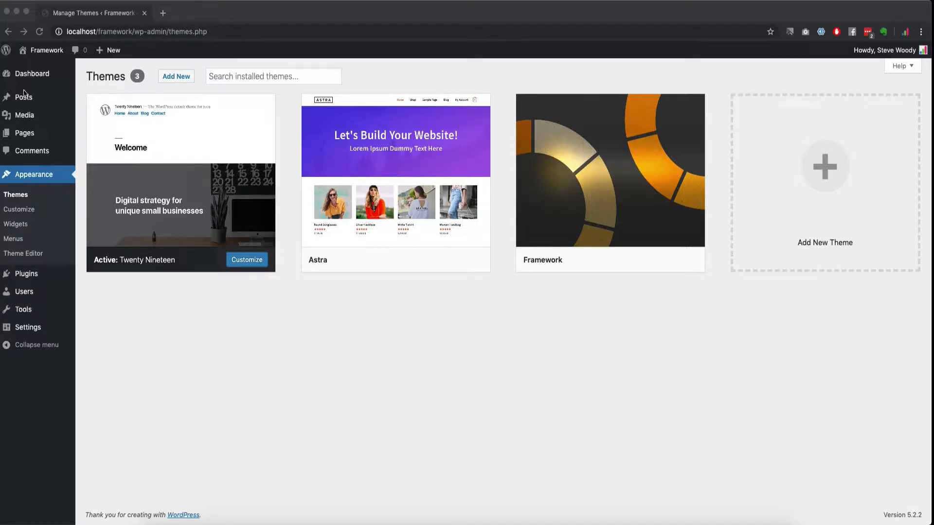
click(169, 77)
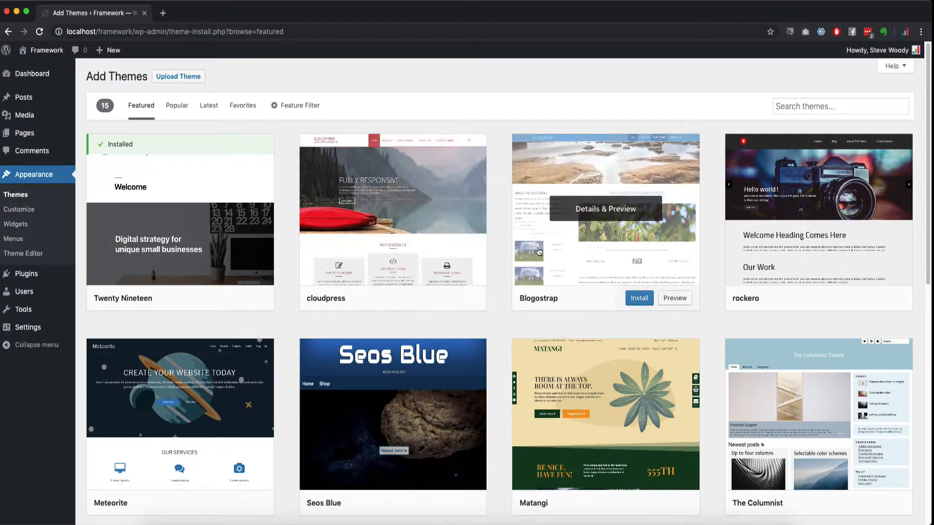
scroll(586, 414, down, 5)
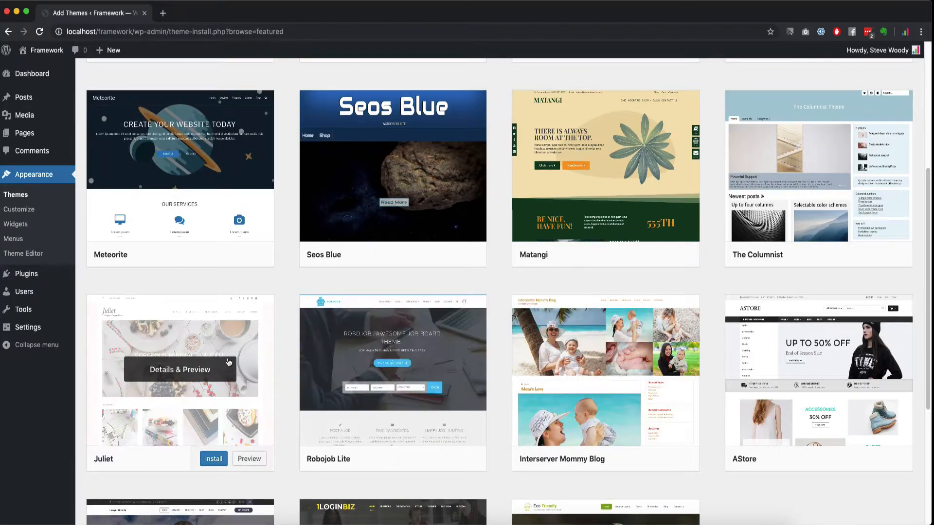
scroll(401, 343, down, 5)
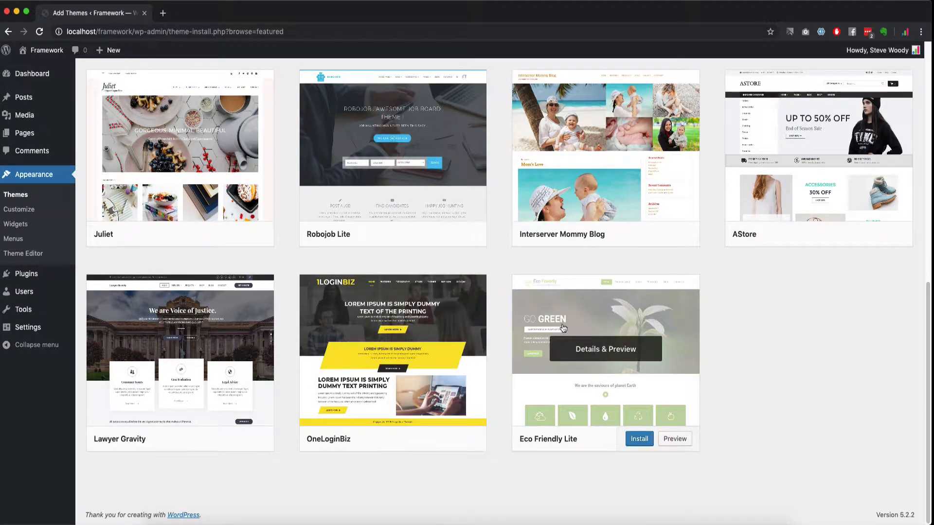
scroll(372, 254, up, 10)
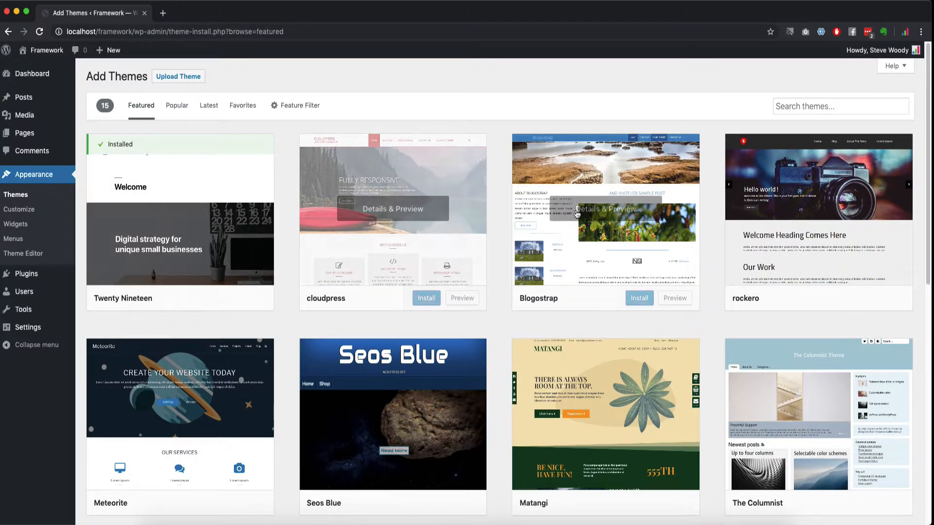
scroll(493, 291, down, 10)
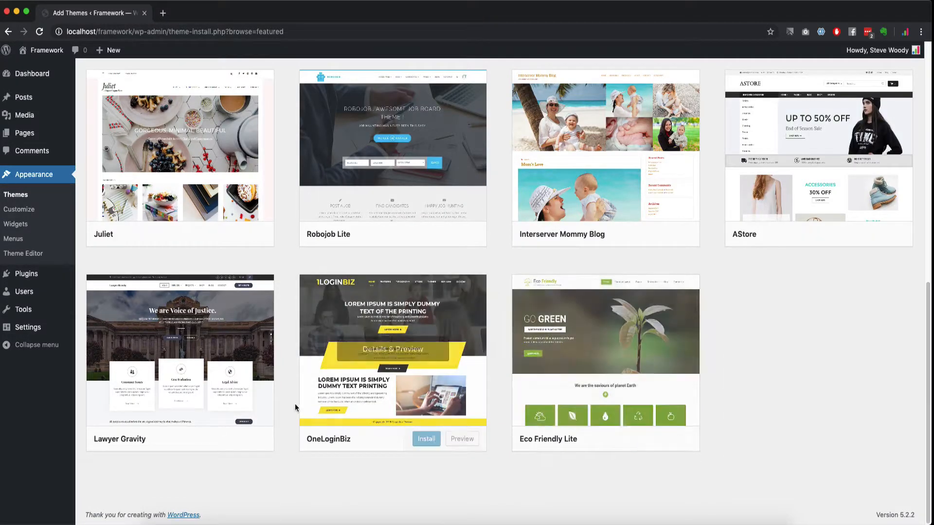
scroll(389, 340, up, 10)
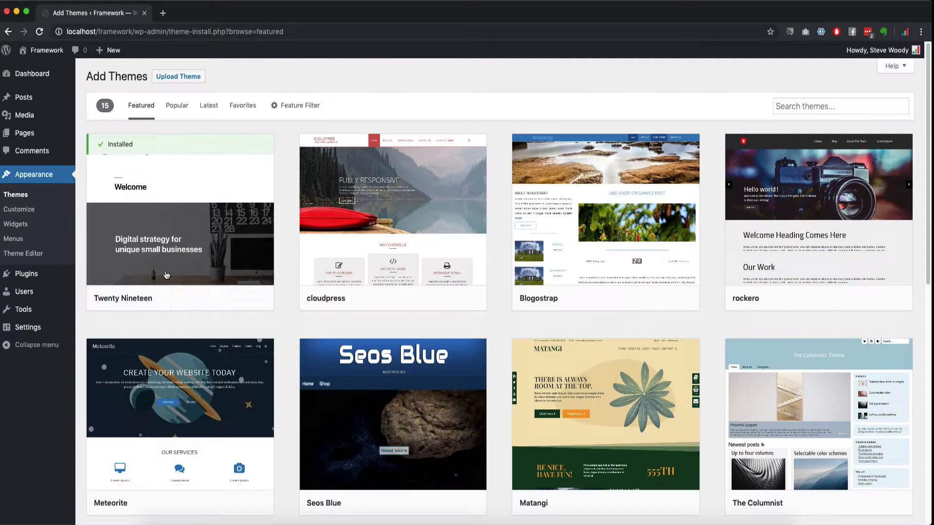
Step: Browse the Popular, Latest and Favorites theme lists, ending on Latest with 7427 themes
click(177, 105)
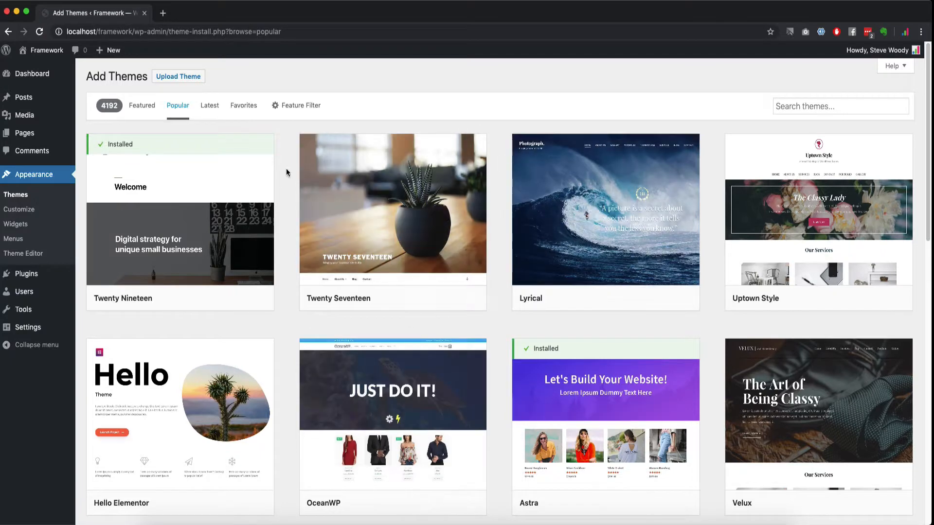
click(216, 107)
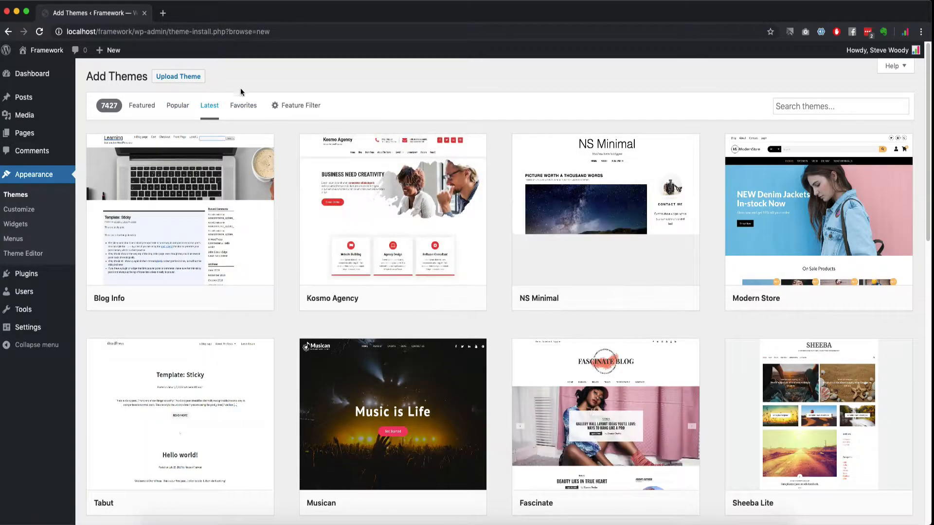
click(244, 105)
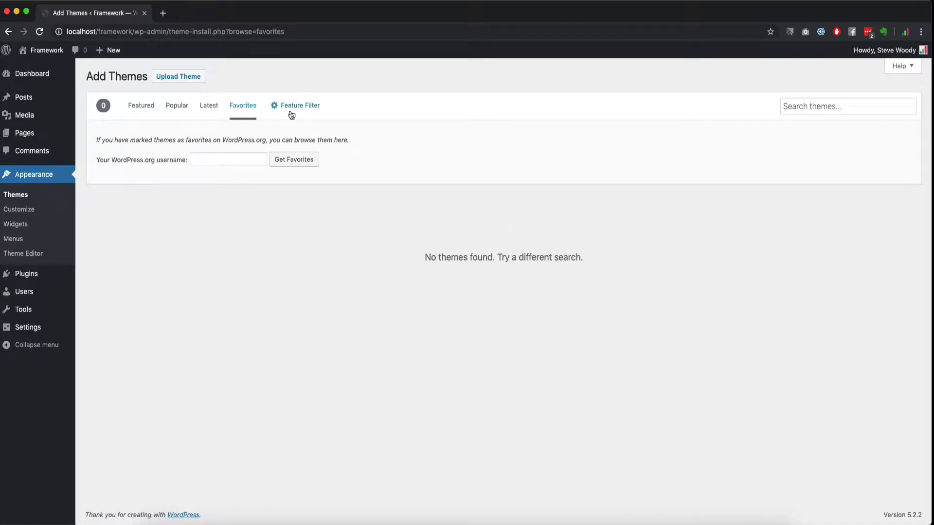
click(213, 107)
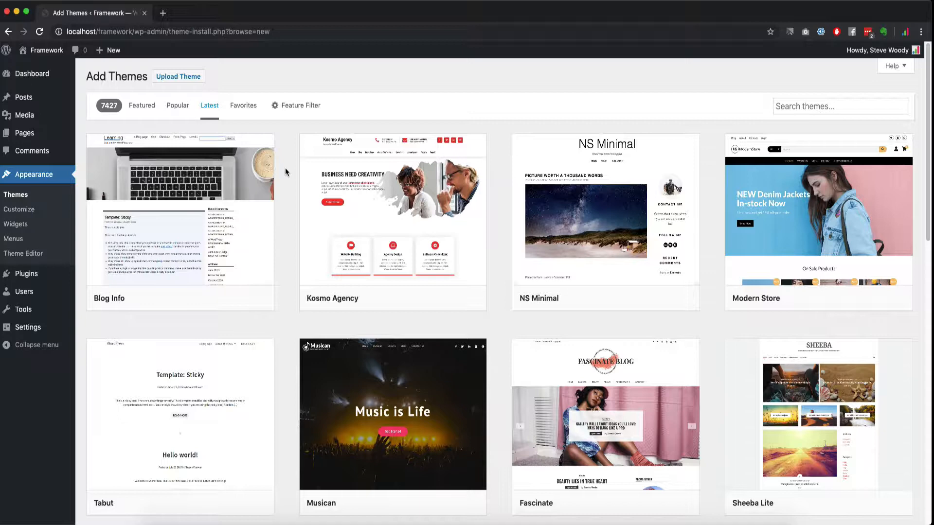
mouse_move(230, 154)
mouse_move(39, 278)
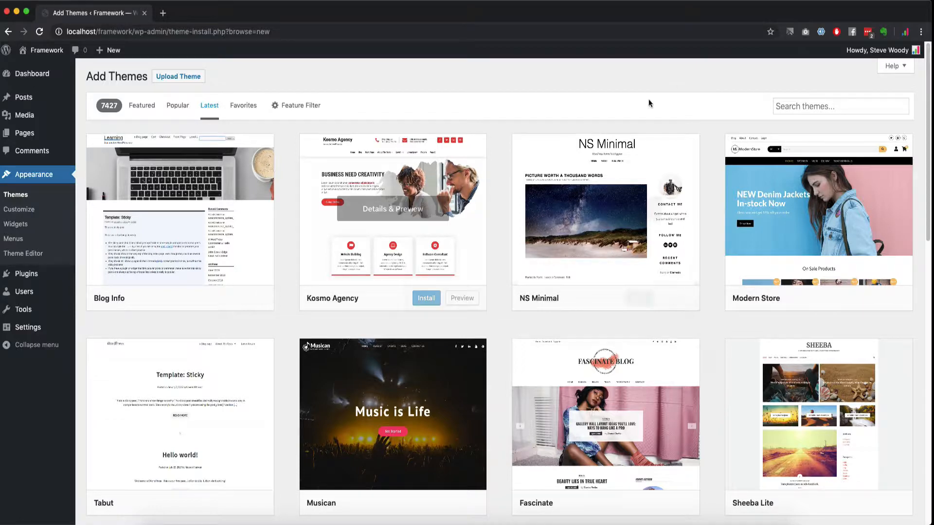
Step: Search the themes for 'astra', open its details and preview, and activate it
click(830, 108)
text(astrs)
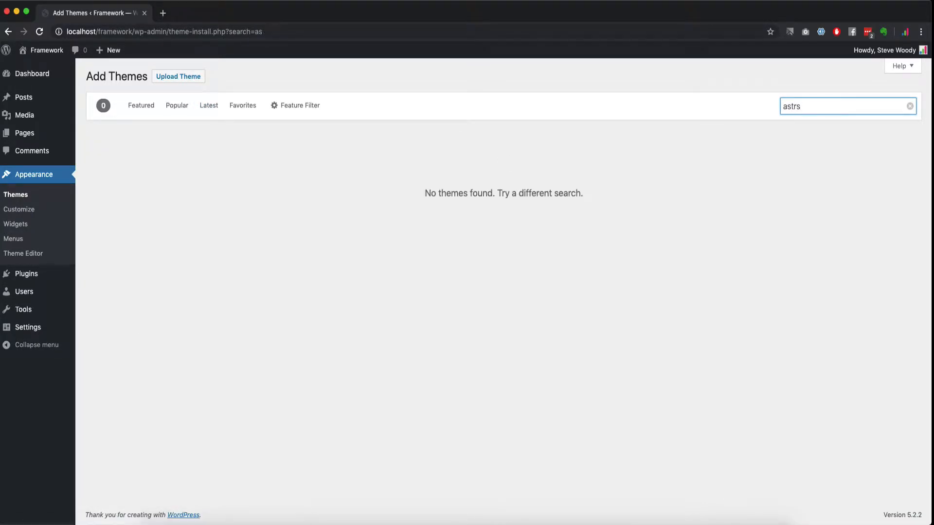
text(a)
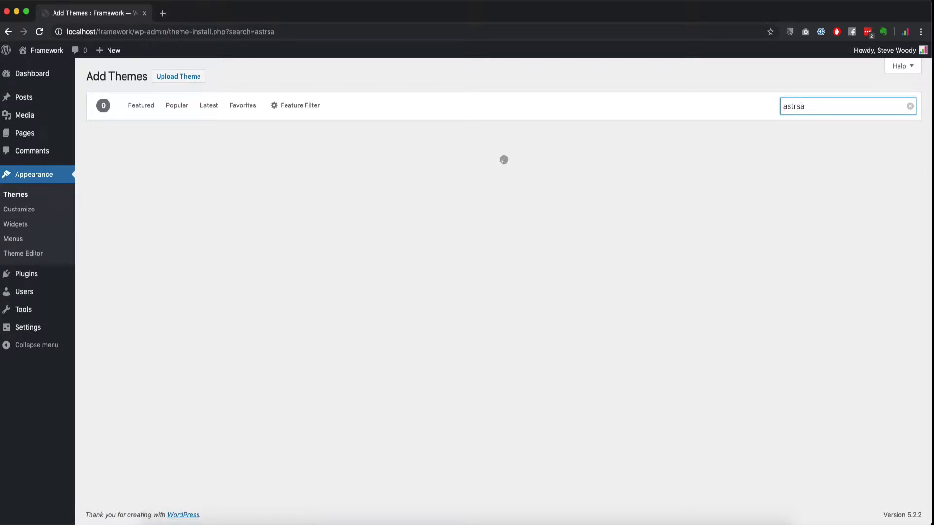
key(super+a)
text(astra)
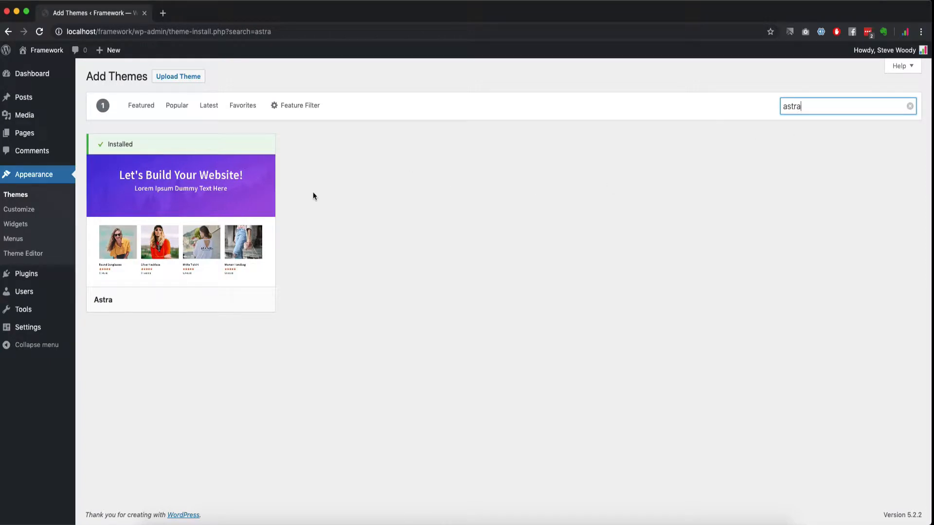
click(176, 188)
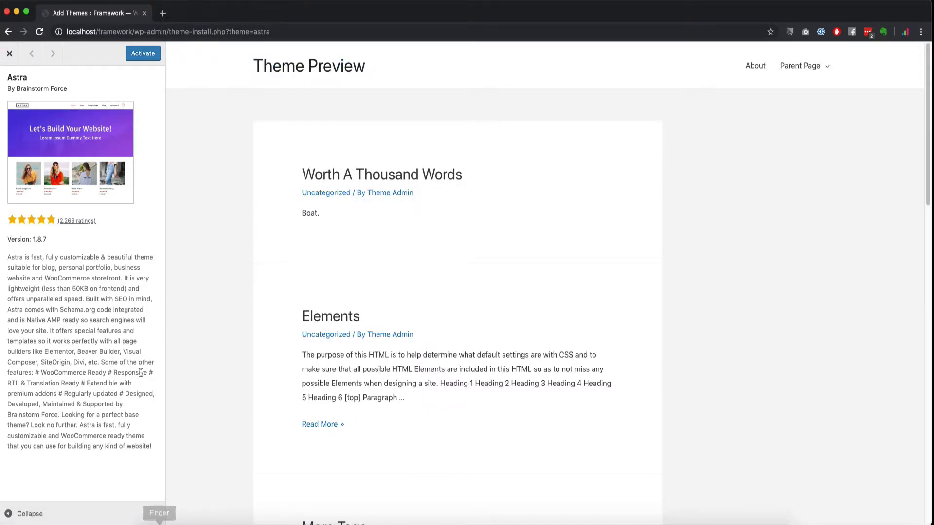
click(135, 56)
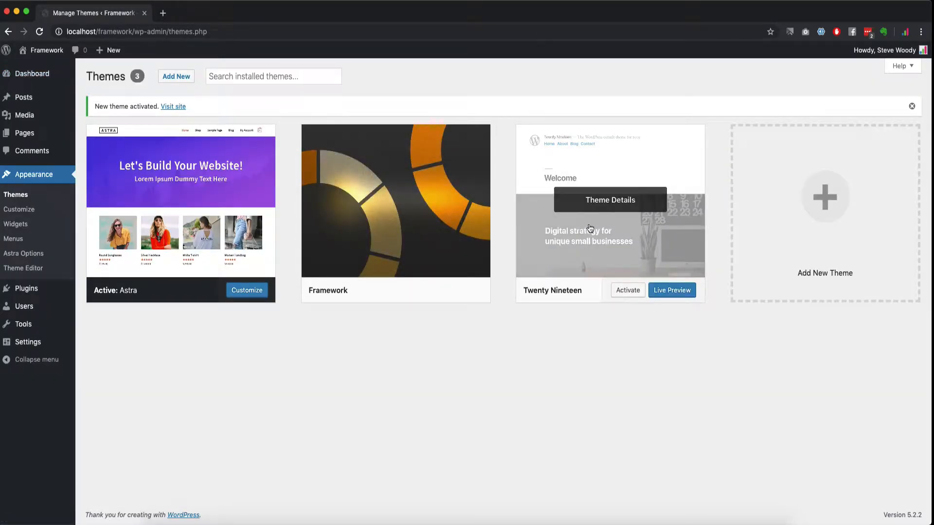
Step: Activate Twenty Nineteen and open the live site in a new browser tab
click(619, 291)
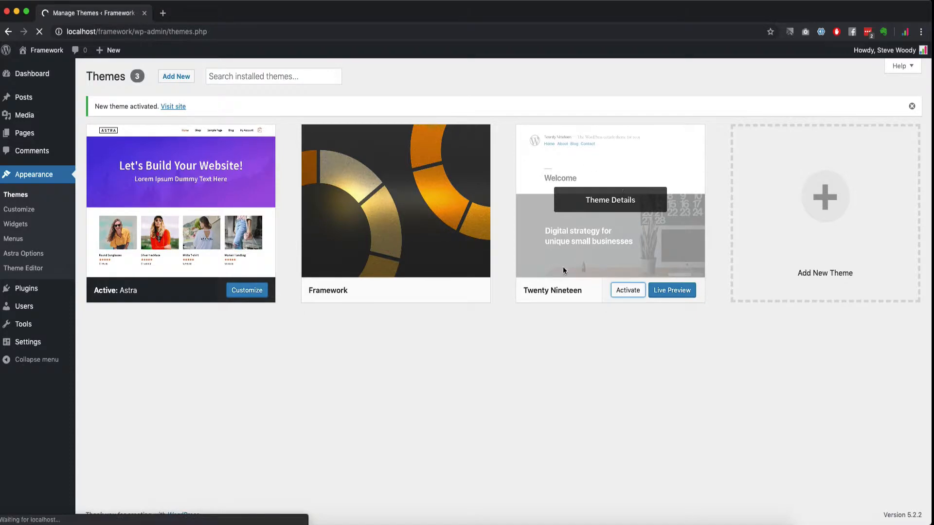
right_click(42, 63)
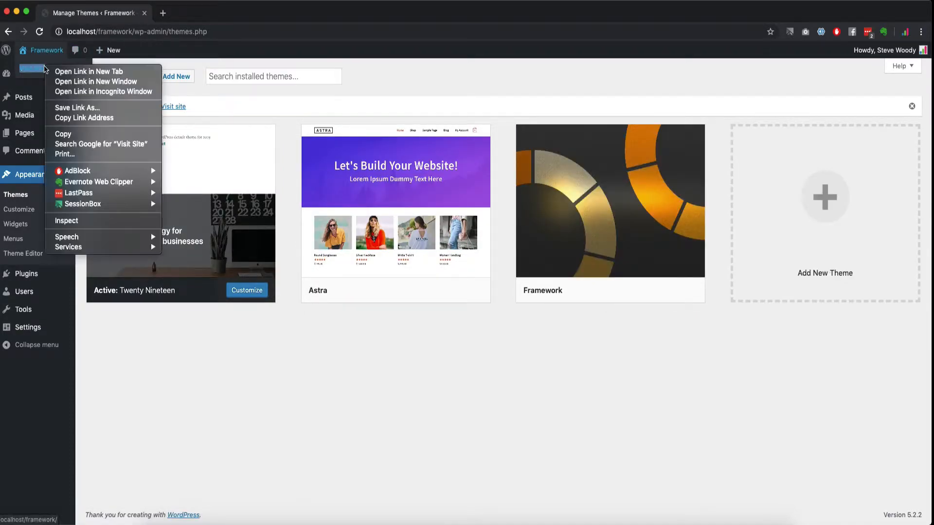
click(56, 69)
click(214, 11)
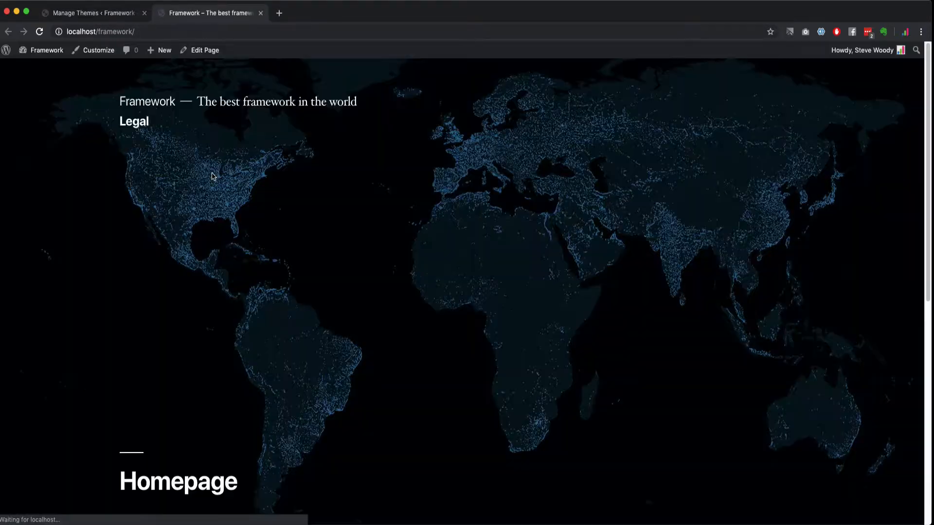
scroll(194, 288, down, 10)
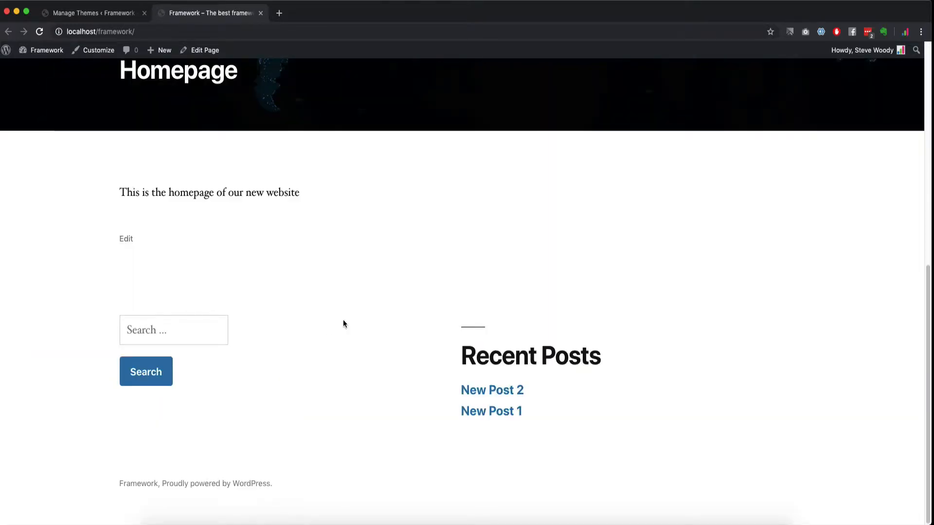
Step: Open New Post 1 in a new tab and load localhost/framework/blog in another
right_click(506, 412)
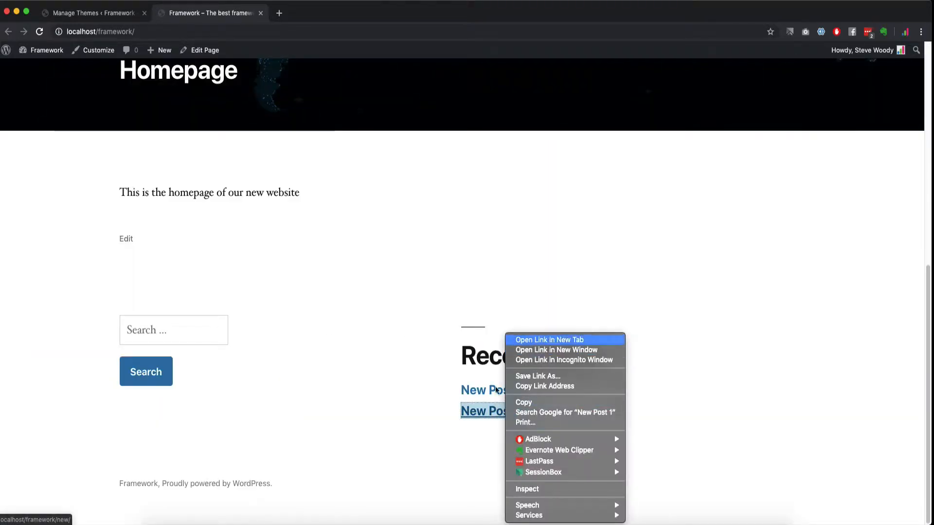
click(540, 340)
click(331, 15)
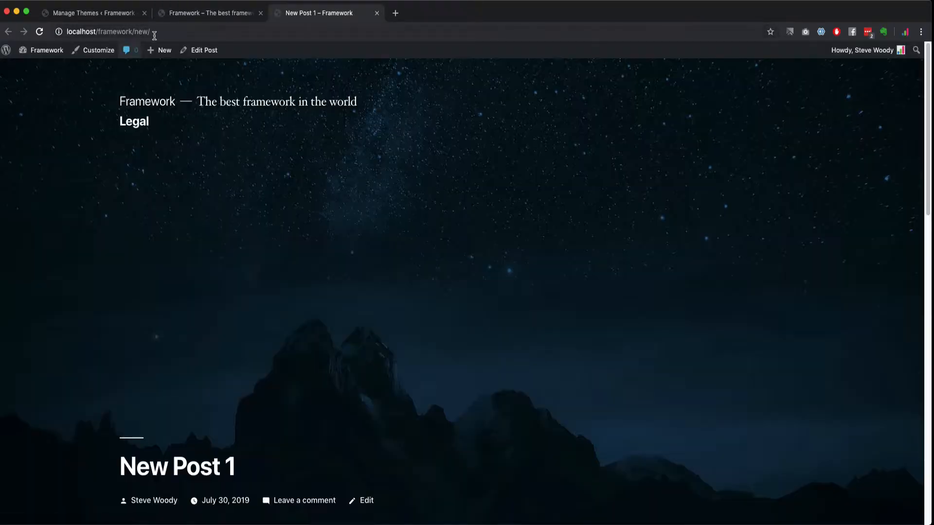
click(234, 33)
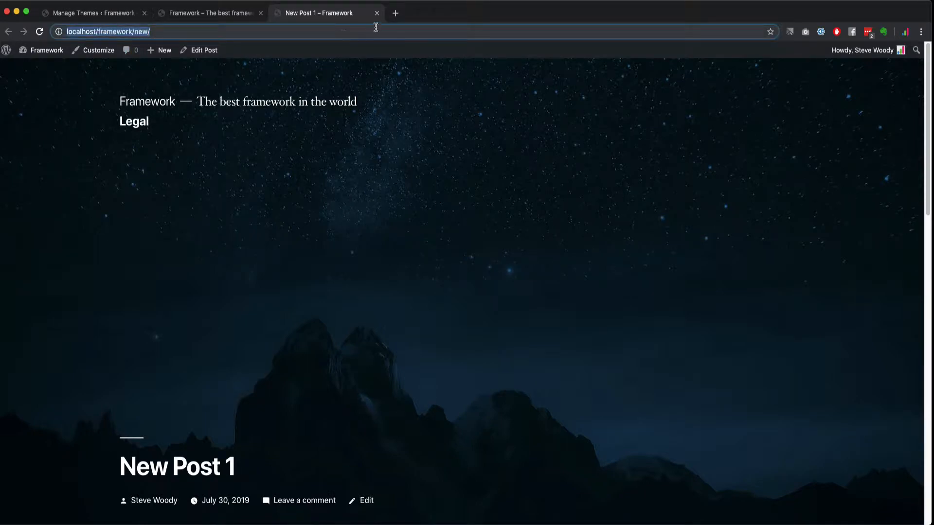
click(397, 13)
text(http://localhost/framework/new/)
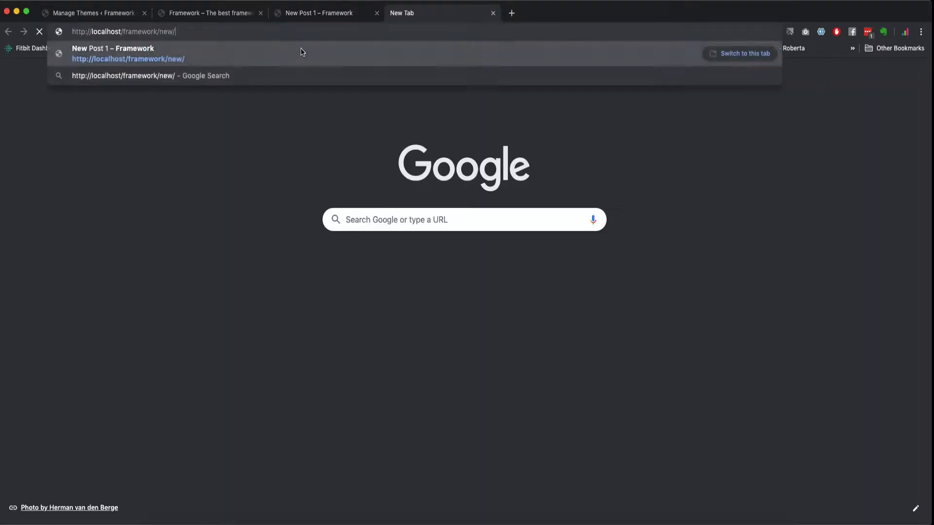
key(BackSpace)
key(BackSpace)
key(BackSpace)
key(BackSpace)
text(blog)
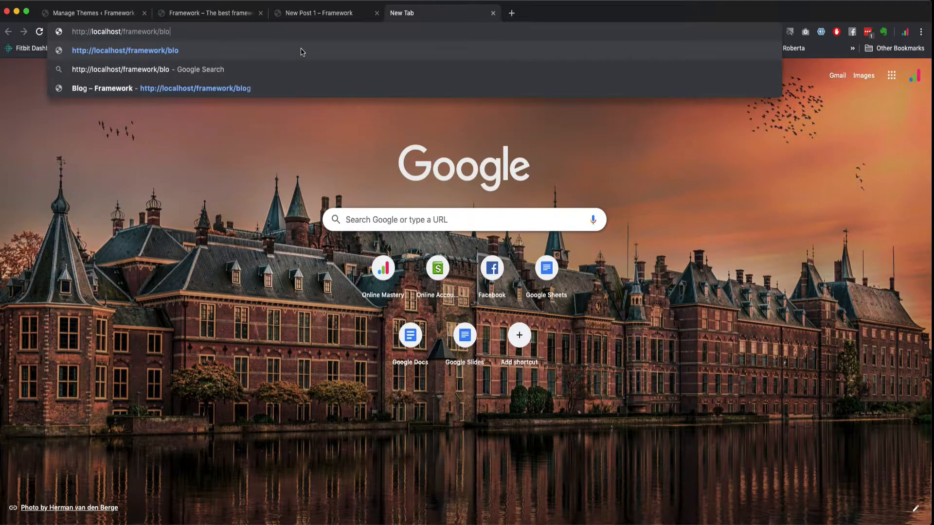
key(Return)
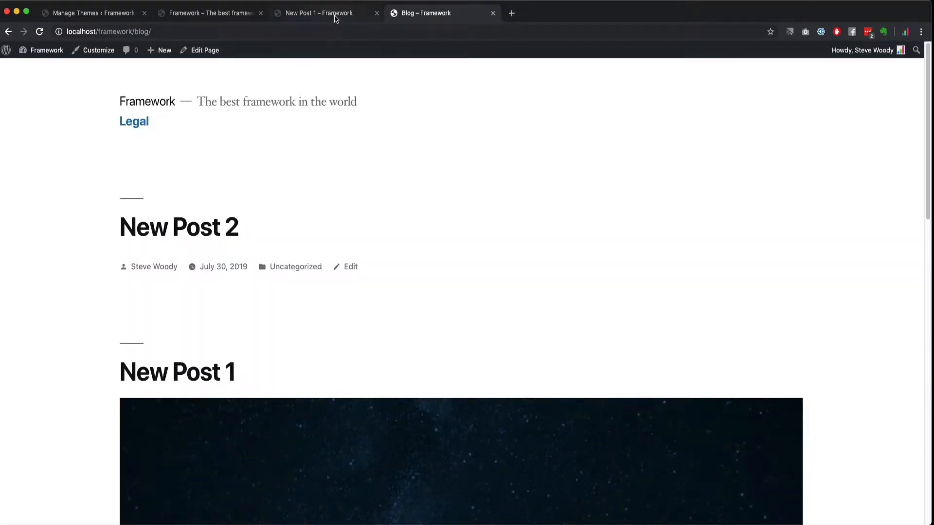
Step: Rearrange the browser tabs and return to the Manage Themes tab
click(324, 13)
click(329, 17)
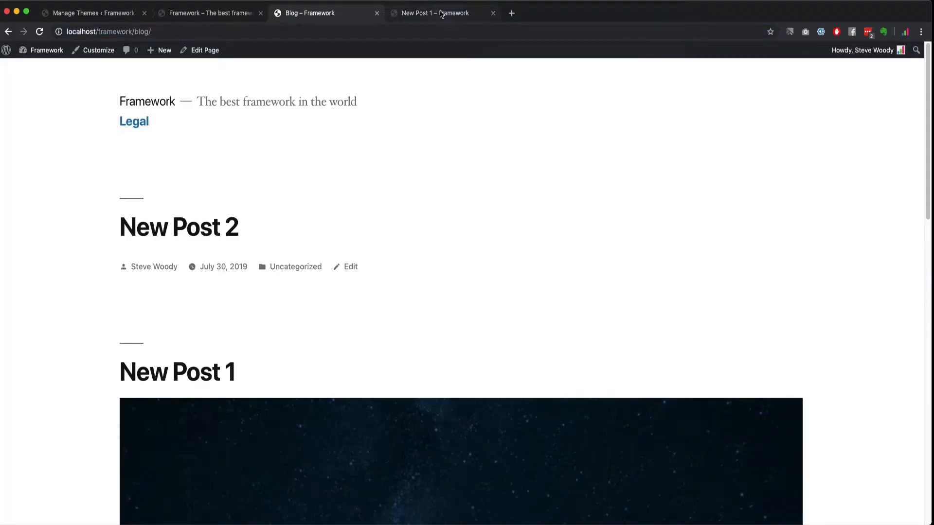
click(417, 15)
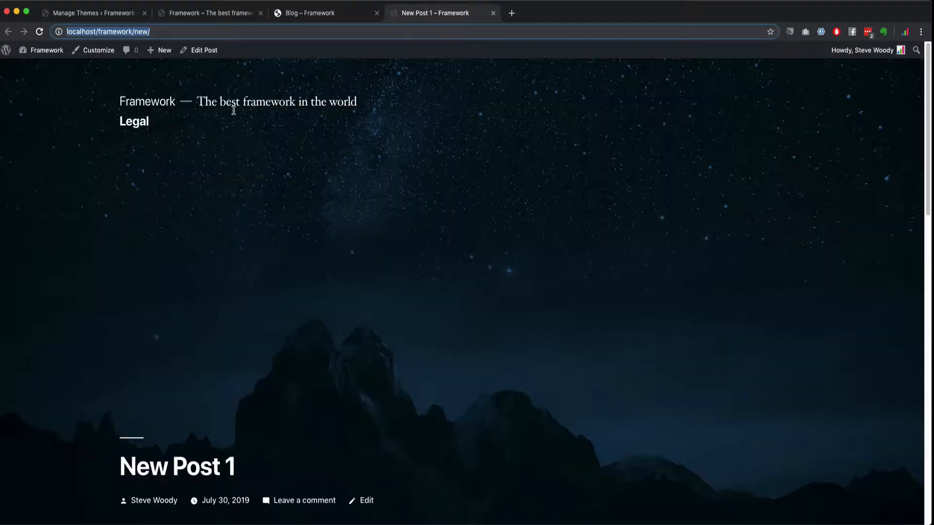
click(87, 16)
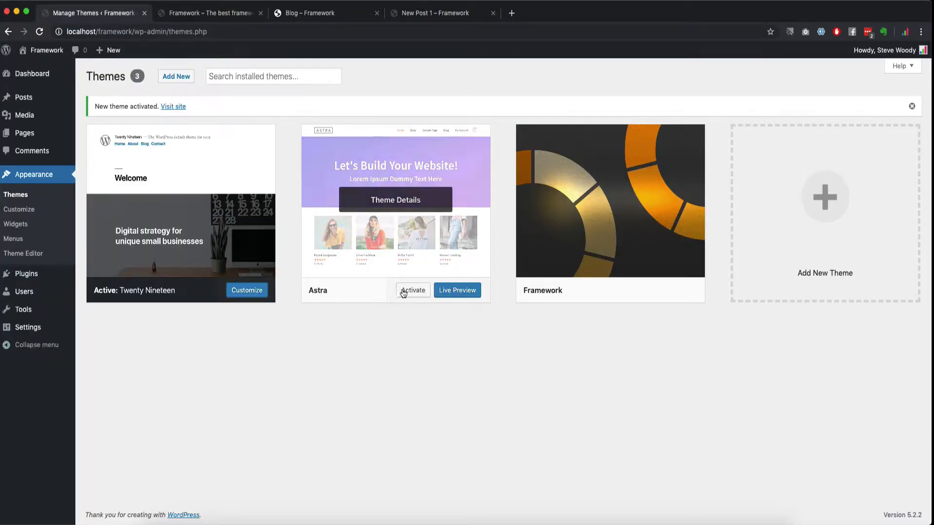
Step: Reactivate Astra, preview the cloudpress theme without installing, and return to Themes
click(403, 291)
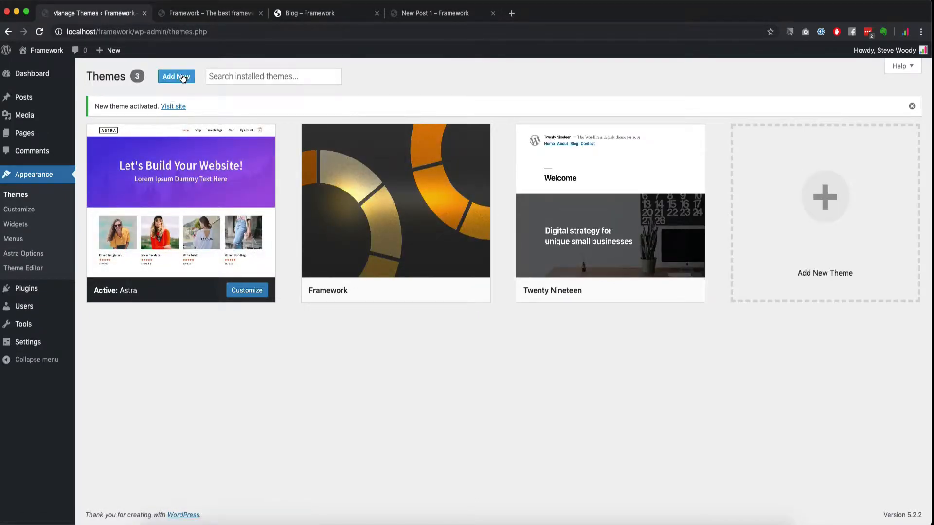
click(183, 79)
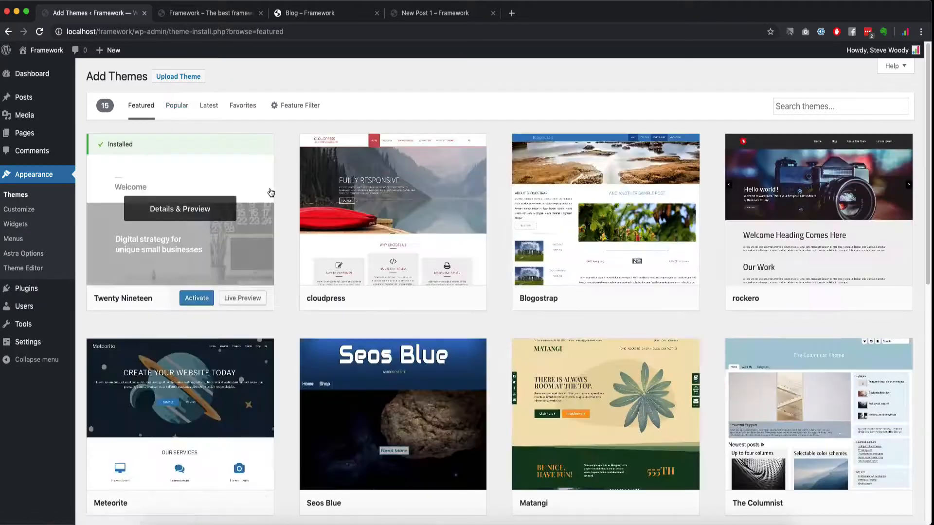
click(416, 208)
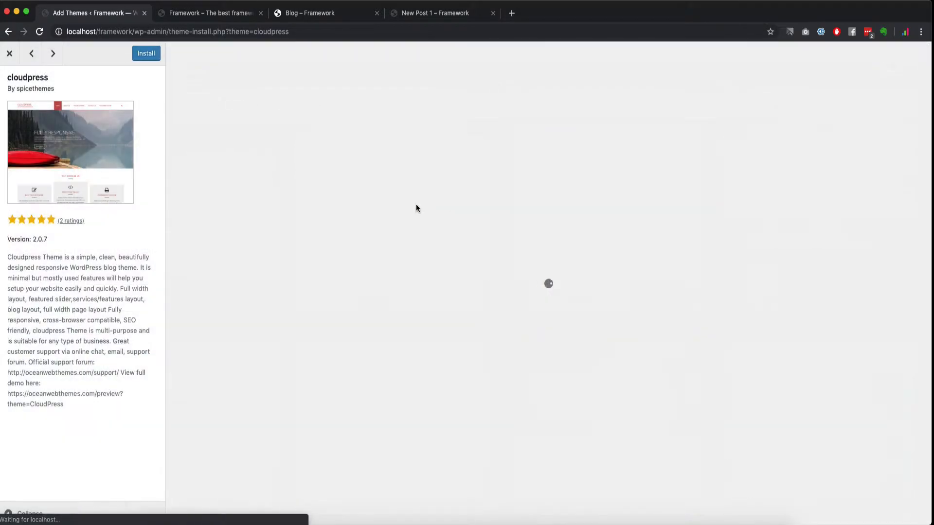
click(153, 57)
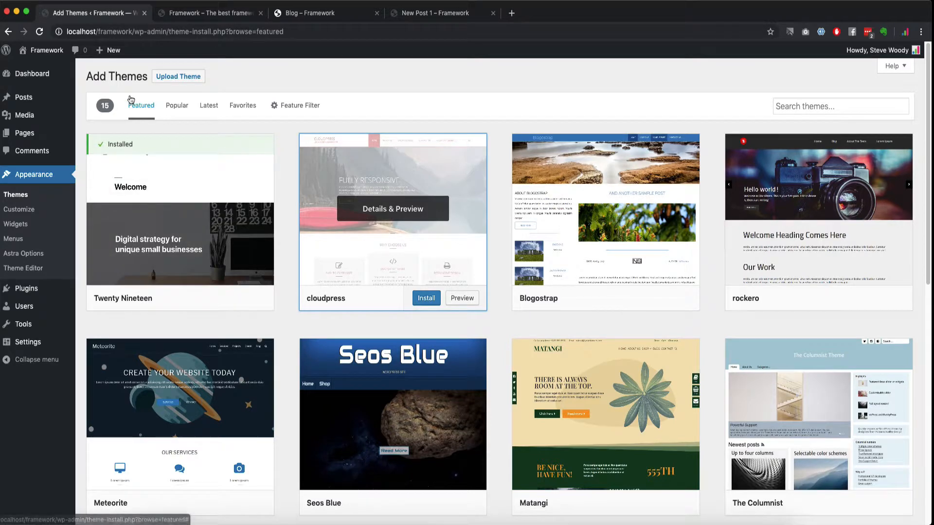
click(19, 196)
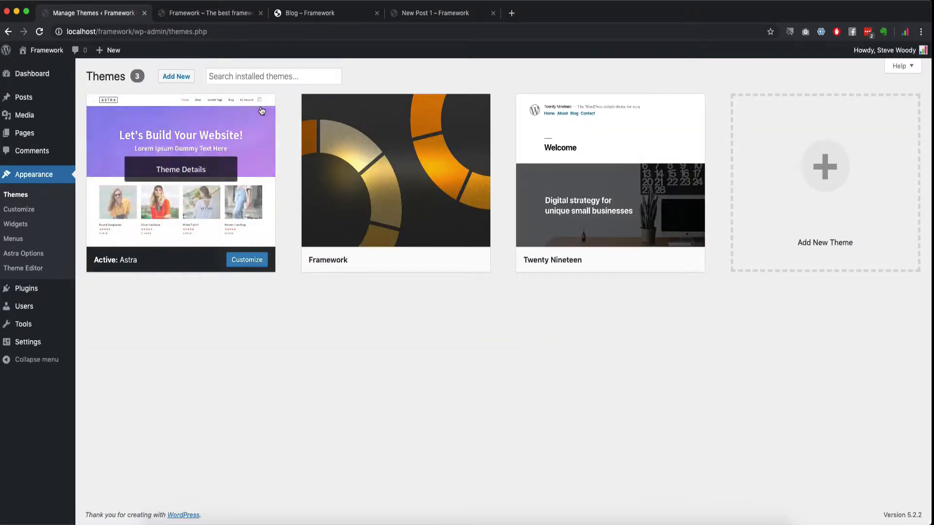
Step: Reload the site homepage tab and scroll through it under Astra
click(208, 13)
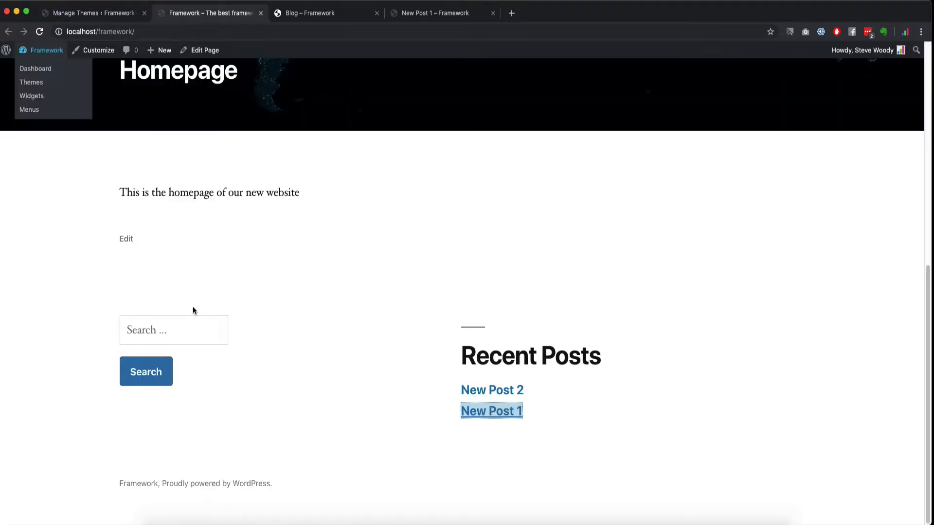
scroll(193, 310, up, 10)
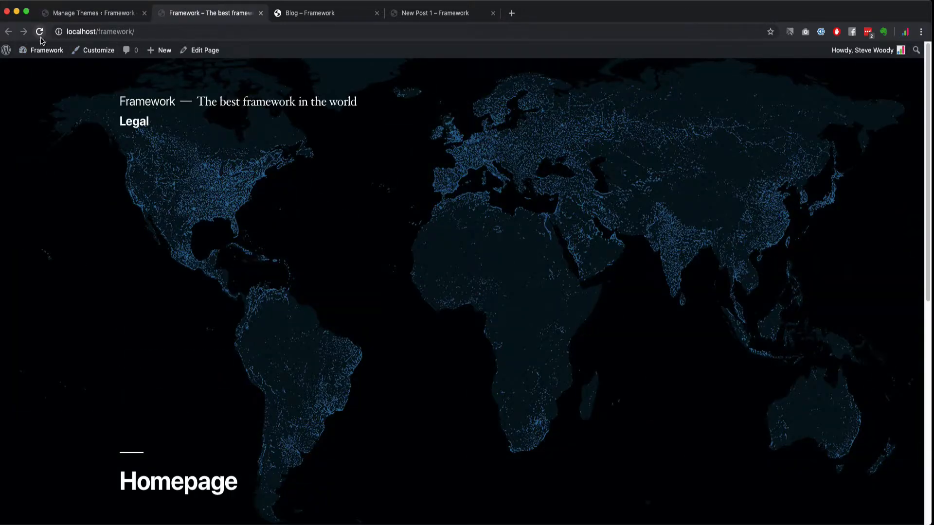
click(39, 32)
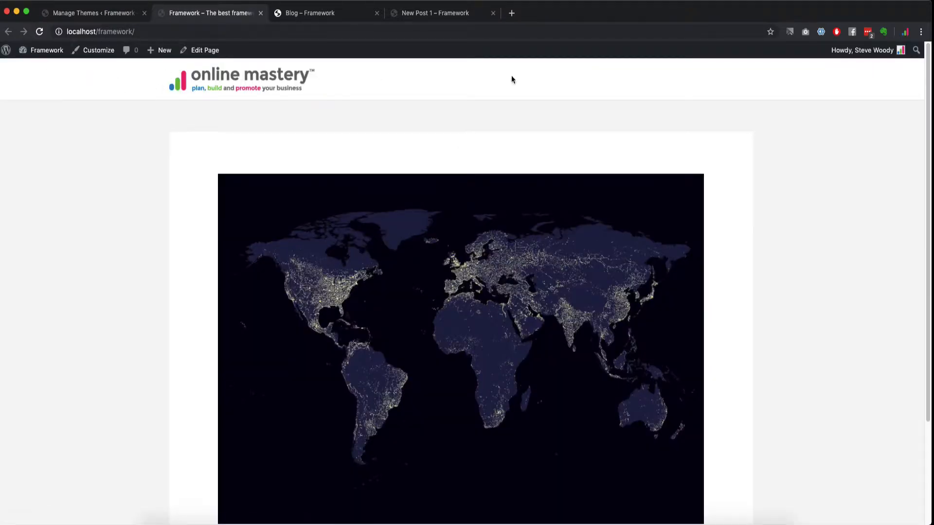
scroll(759, 496, down, 3)
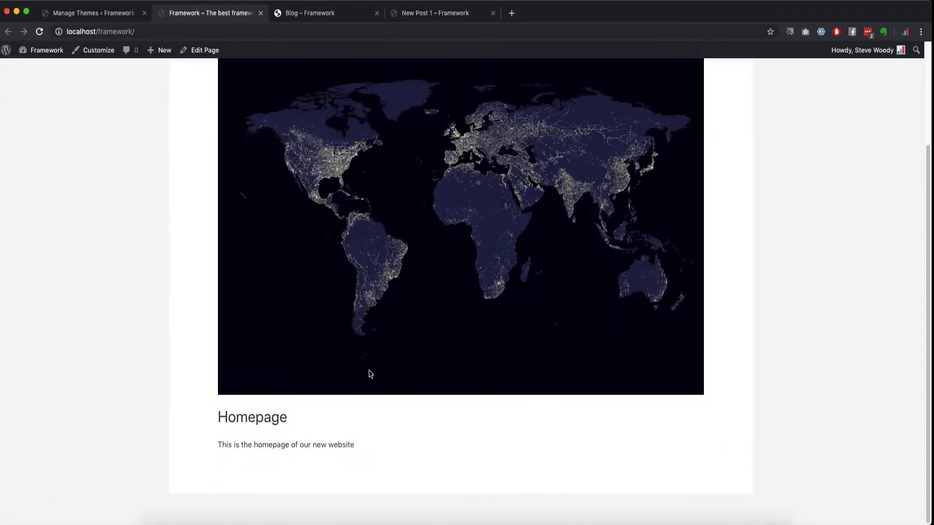
scroll(368, 374, up, 3)
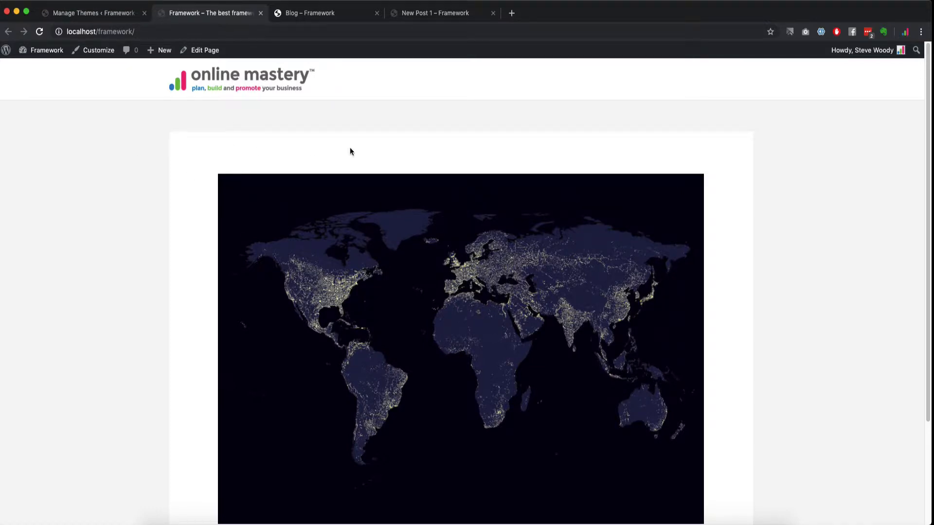
scroll(664, 433, down, 3)
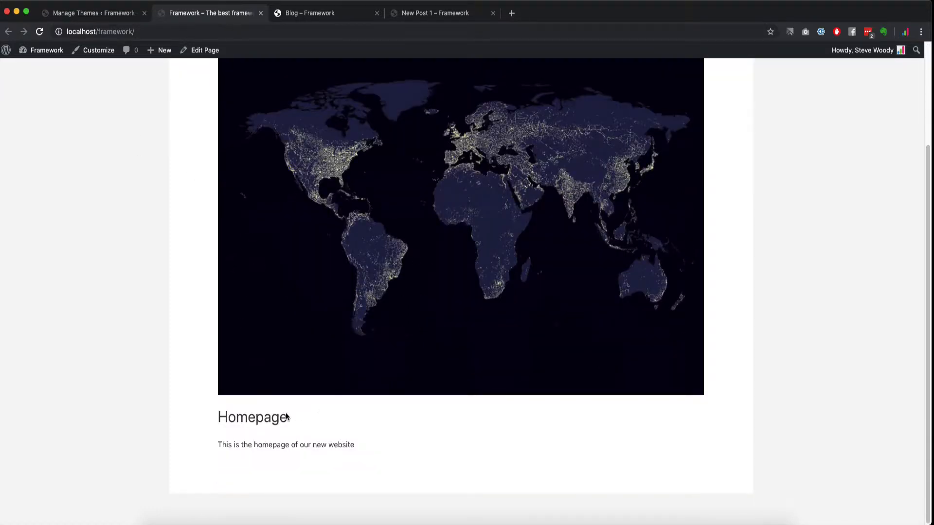
Step: Reload the blog page tab and scroll through it under Astra
click(310, 13)
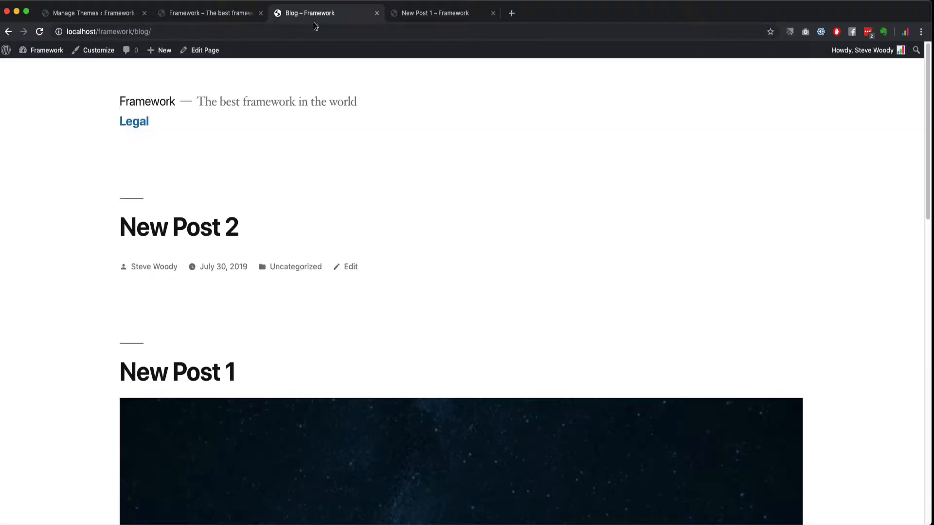
click(41, 32)
scroll(333, 349, down, 10)
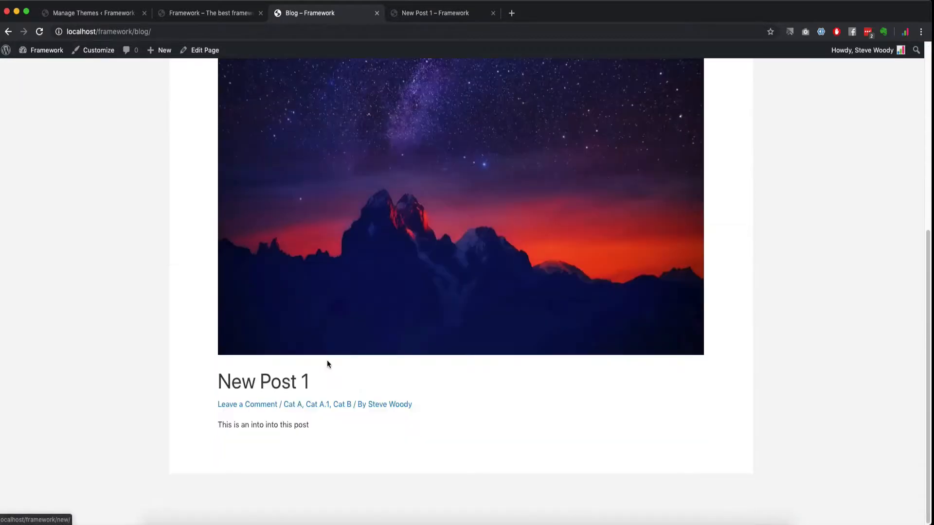
scroll(509, 307, up, 10)
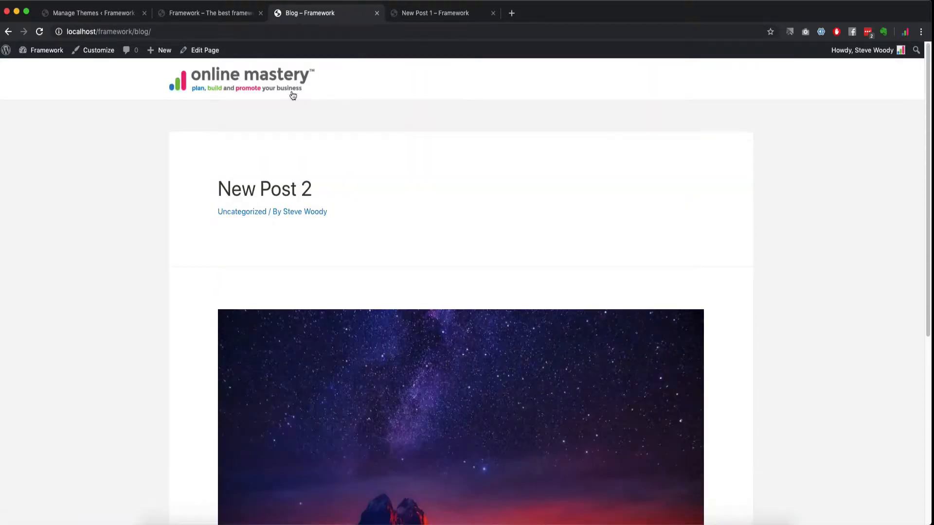
Step: Reload New Post 1 and scroll down to the comment form and back up
click(438, 13)
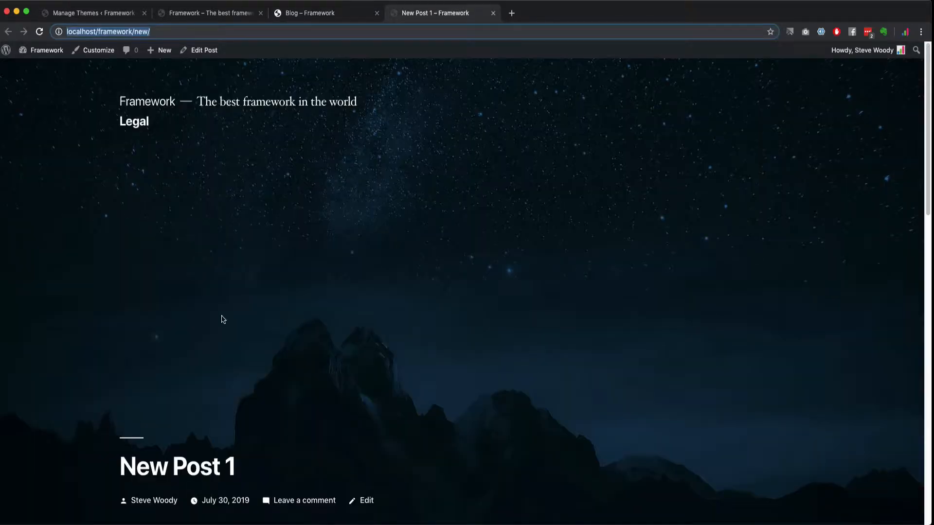
click(39, 32)
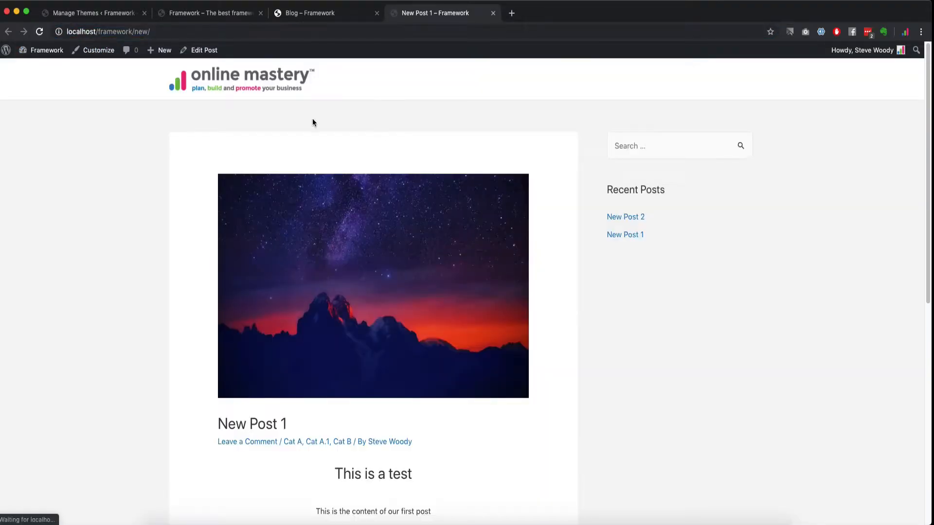
scroll(264, 270, down, 10)
scroll(265, 283, up, 10)
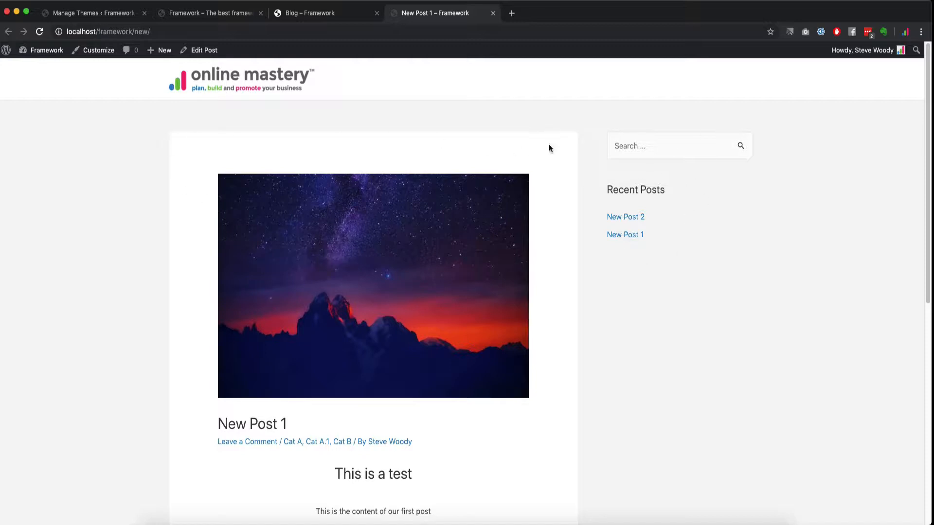
scroll(487, 428, down, 3)
scroll(238, 392, down, 10)
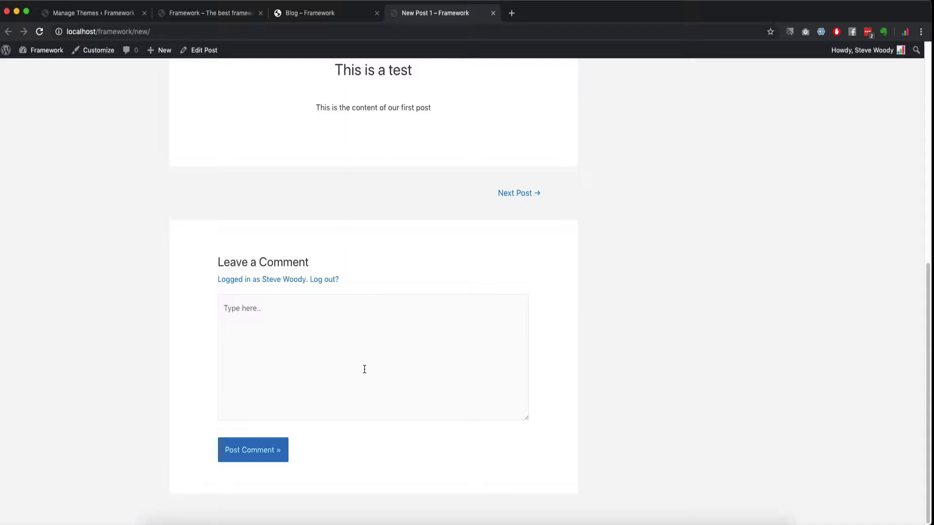
scroll(377, 363, up, 12)
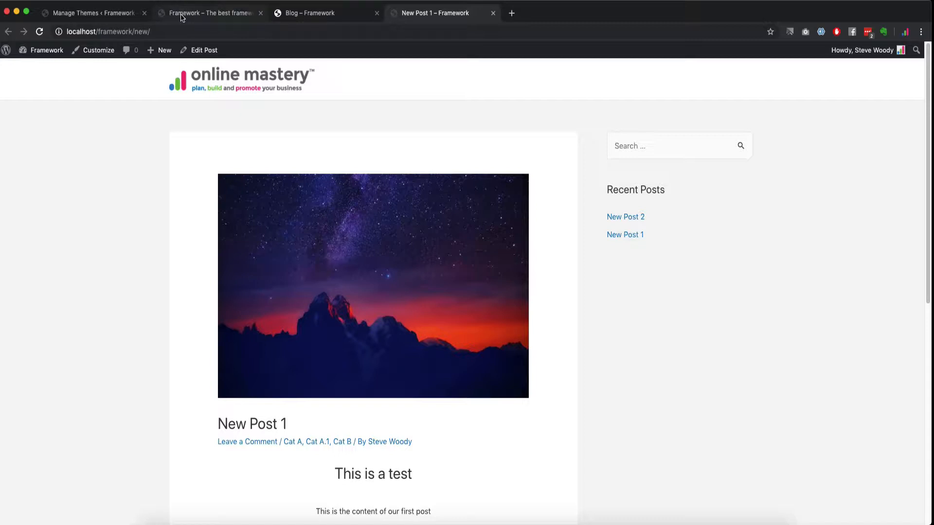
Step: Return to the Manage Themes tab and look over the three installed theme cards
click(80, 13)
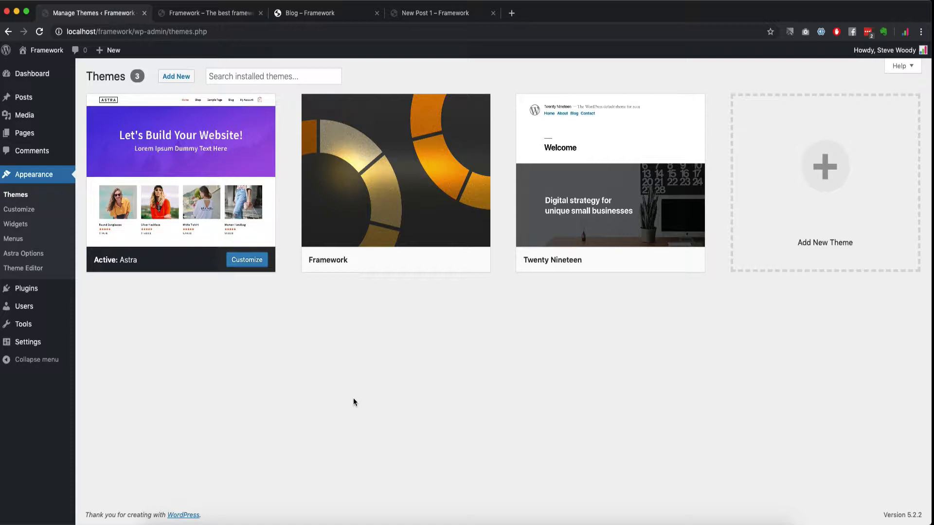
mouse_move(547, 206)
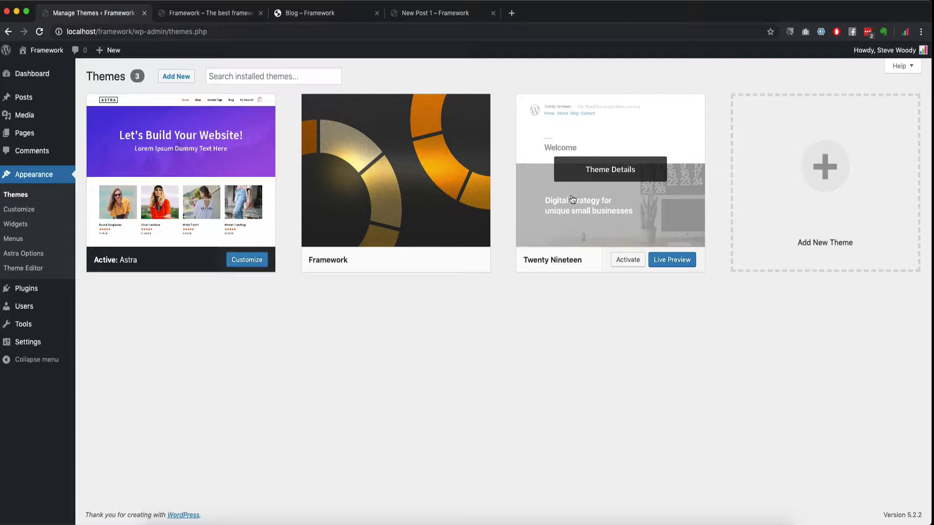
mouse_move(258, 158)
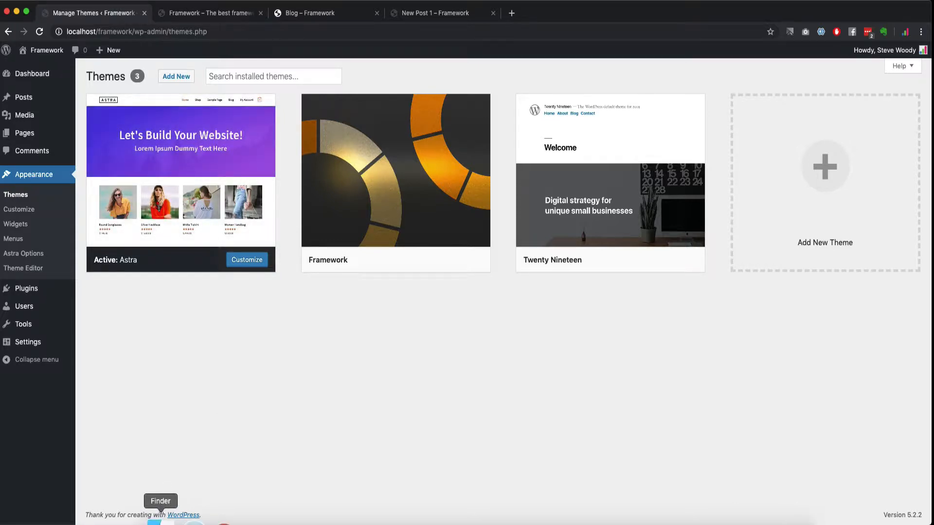
Step: Open the site files in Finder, arrange the window, and navigate into wp-content/themes
click(155, 523)
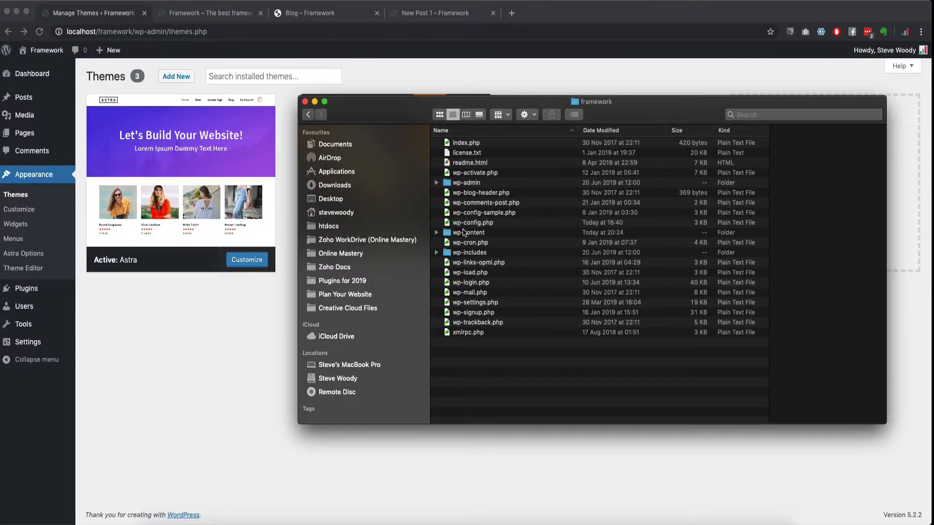
double_click(463, 233)
drag(402, 115, 372, 163)
drag(400, 249, 268, 272)
drag(502, 163, 576, 77)
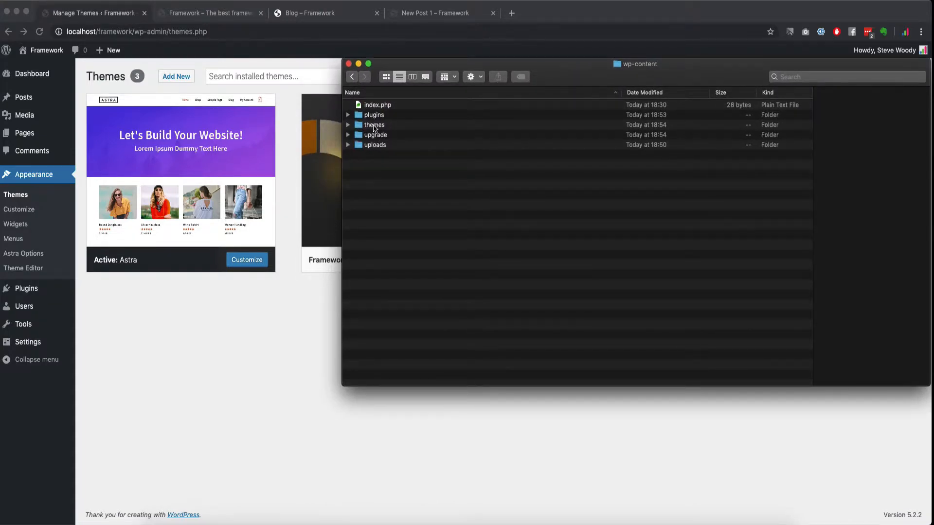
click(373, 125)
double_click(373, 125)
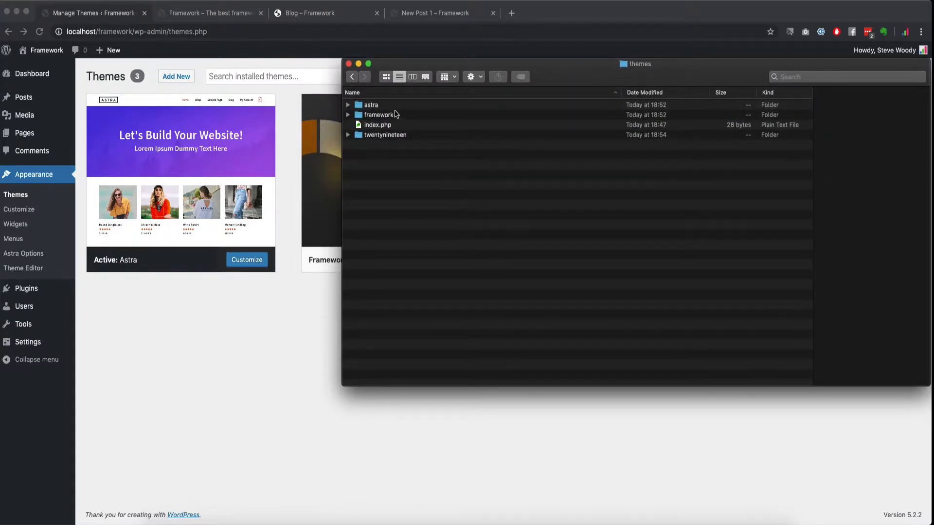
Step: Open the astra folder, select a range of its files, then go back to themes
click(372, 106)
double_click(372, 106)
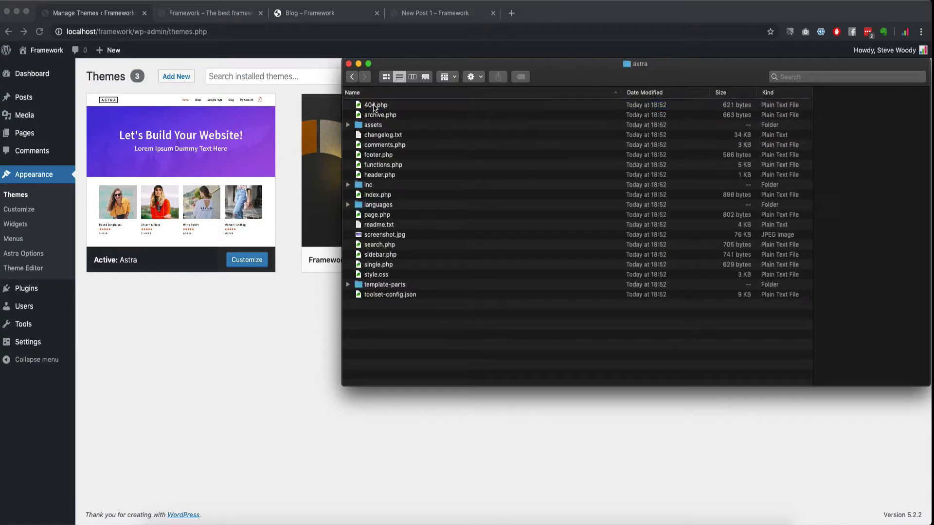
drag(410, 314, 374, 102)
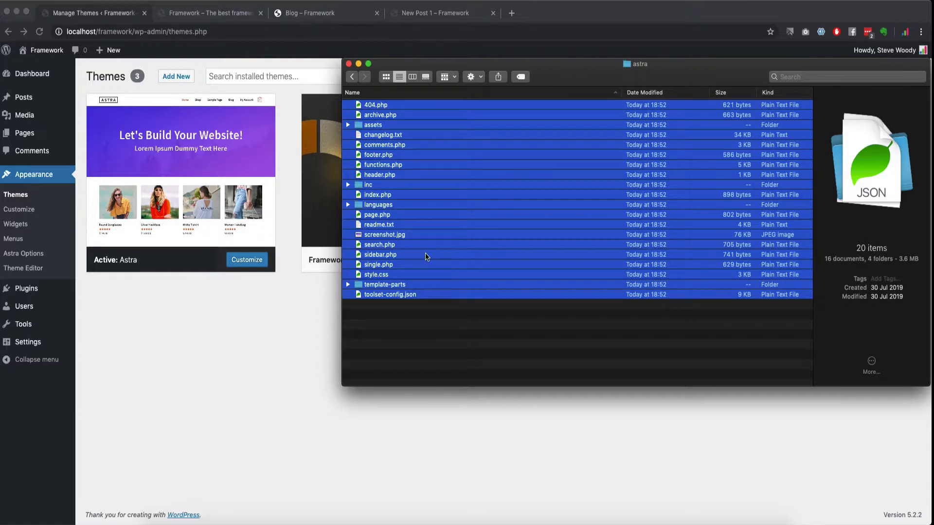
click(411, 326)
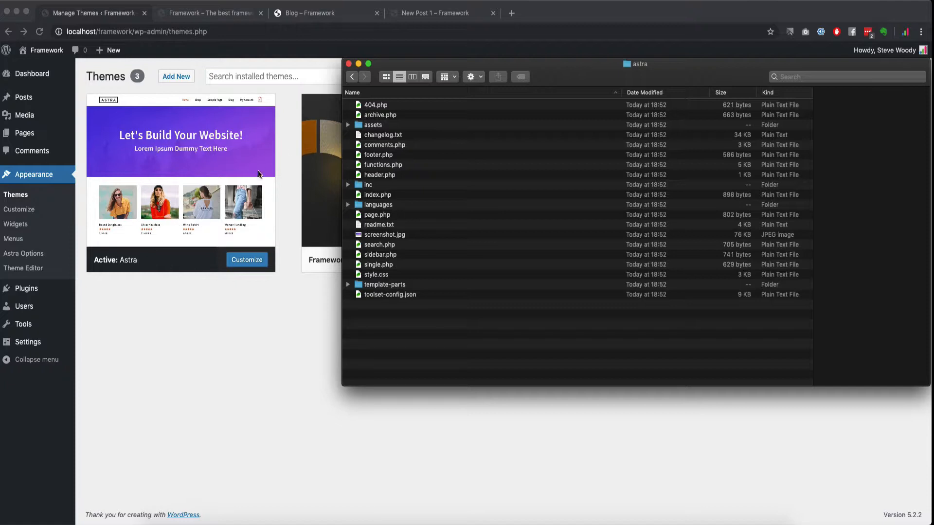
drag(436, 317, 381, 103)
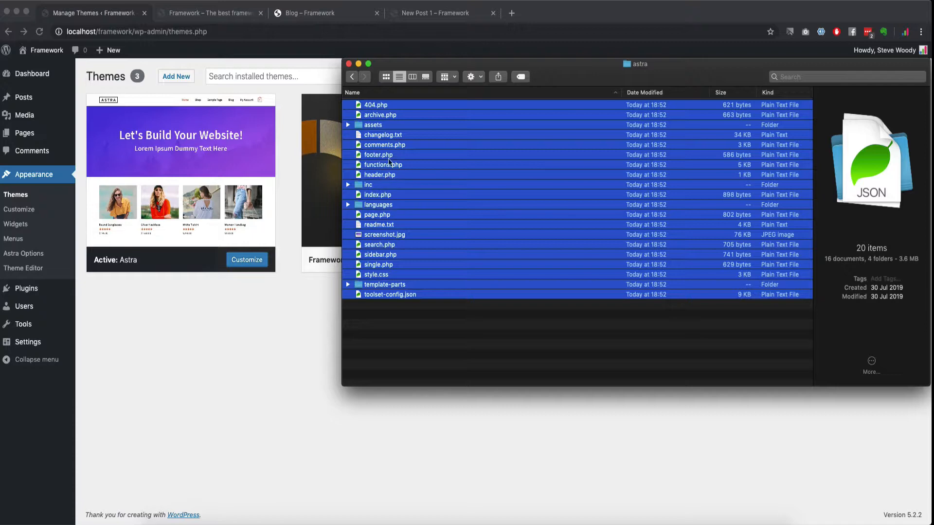
click(352, 76)
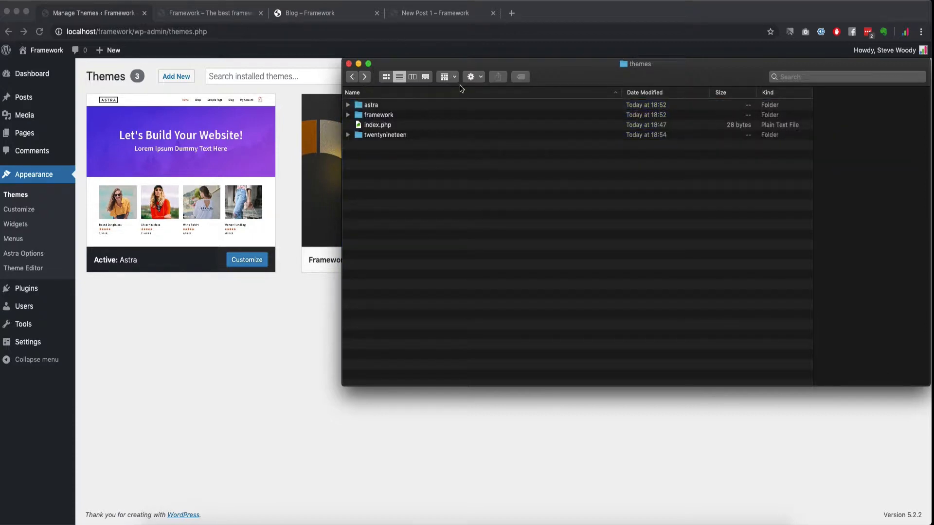
Step: Back on the WordPress Themes page, activate the Framework theme
click(301, 293)
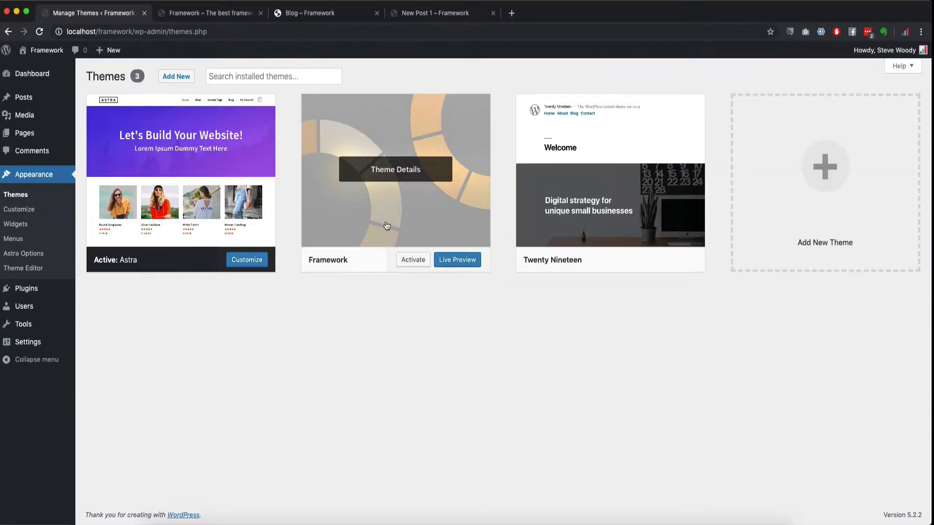
click(408, 262)
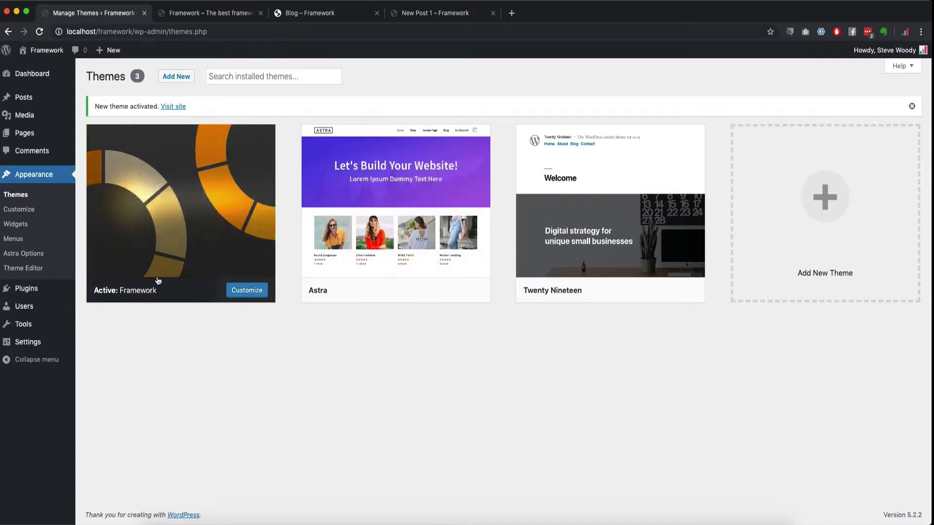
mouse_move(225, 198)
Step: Open the framework theme folder in Finder and preview its style.css in Coda
click(161, 521)
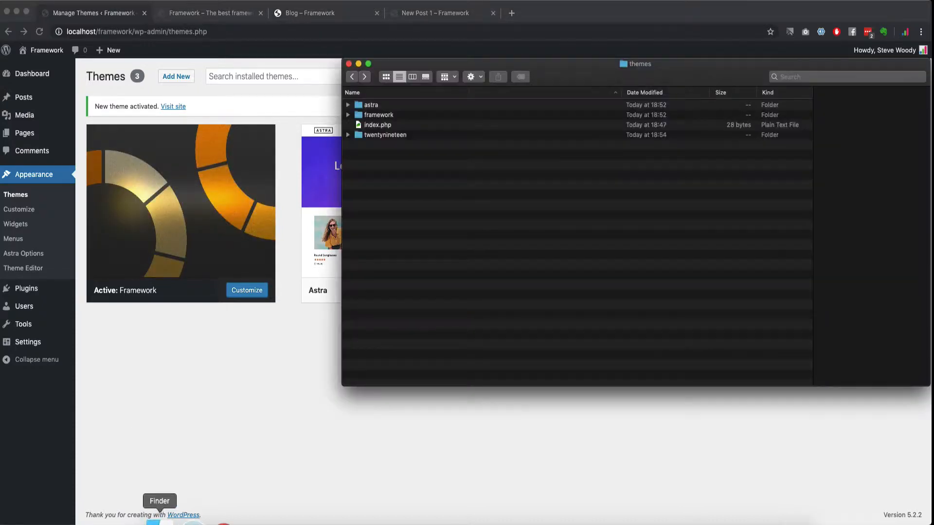
double_click(379, 115)
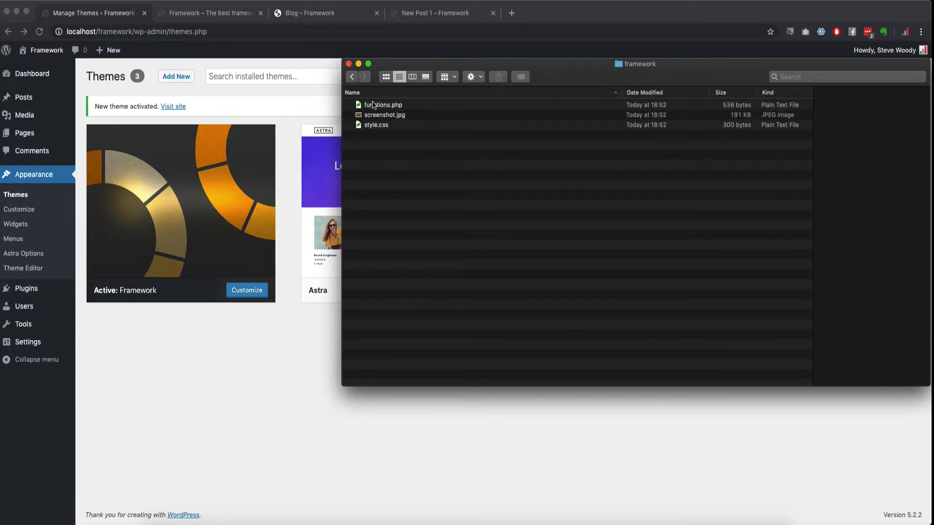
click(372, 125)
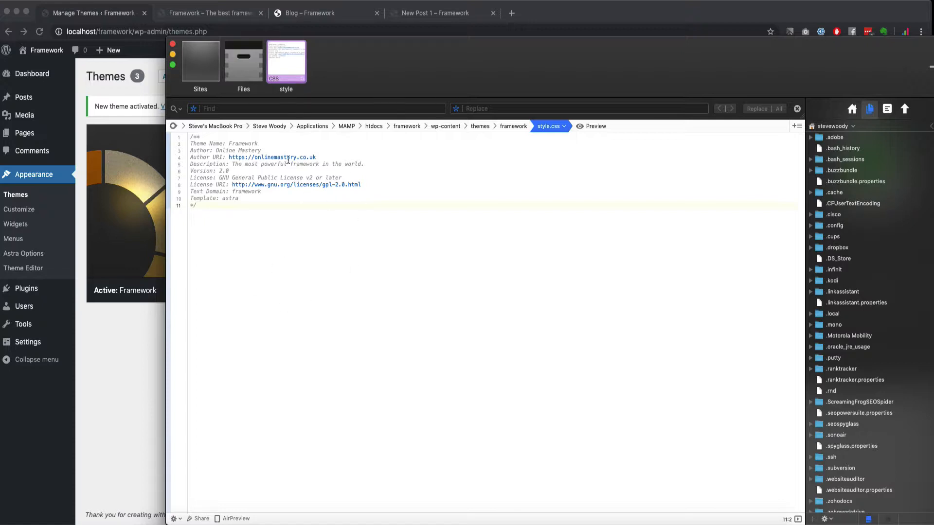
drag(386, 68, 933, 71)
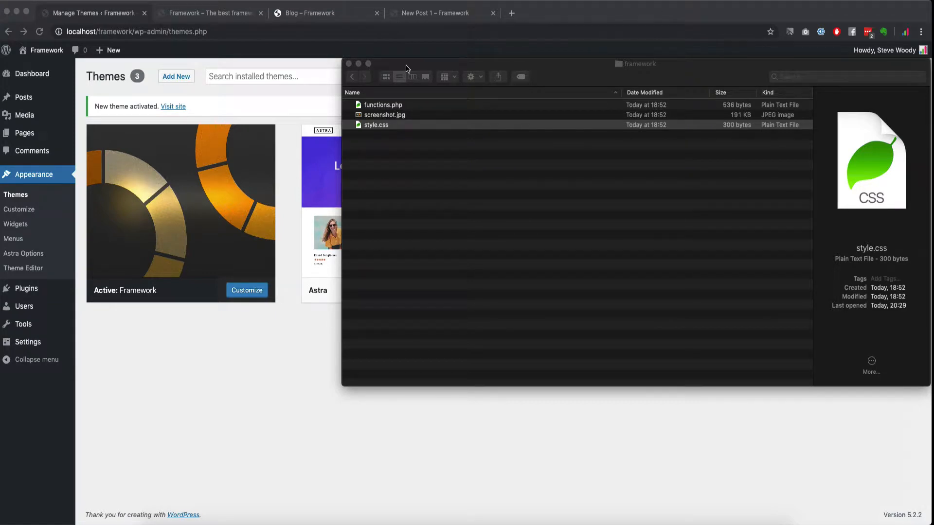
Step: Return to the themes folder, expand astra and select its header.php
click(351, 77)
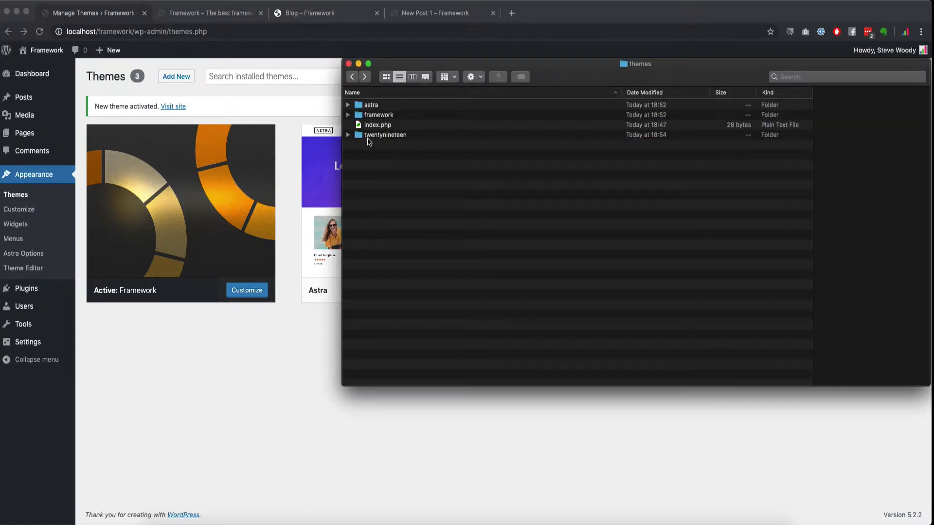
click(348, 105)
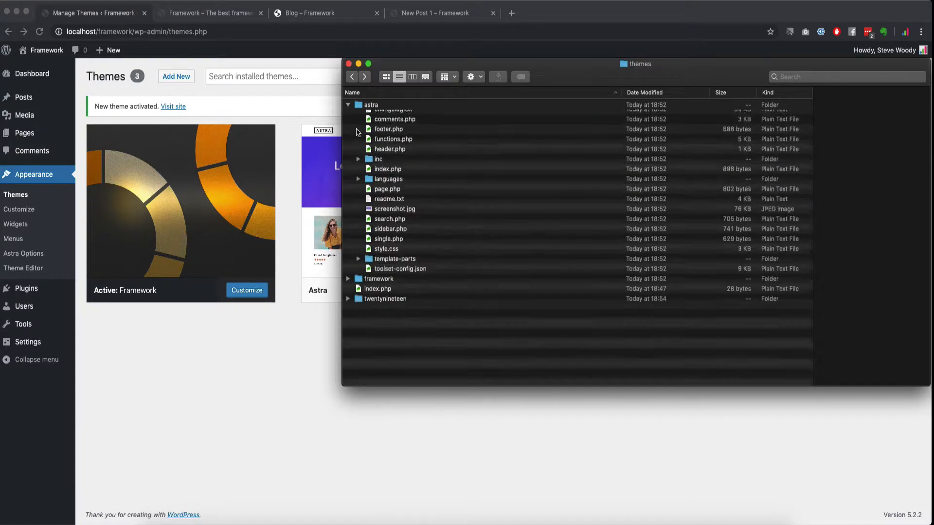
click(389, 186)
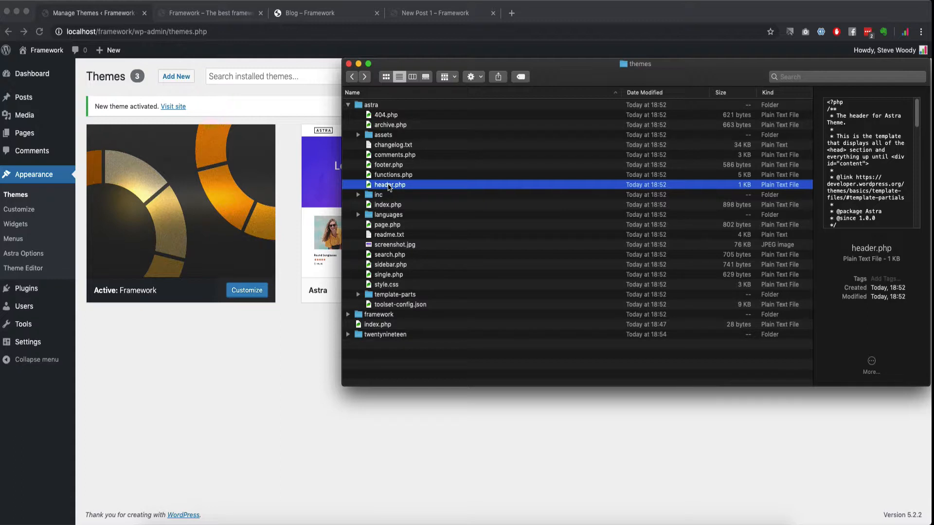
Step: Duplicate astra's header.php and move the copy into the framework folder
right_click(389, 186)
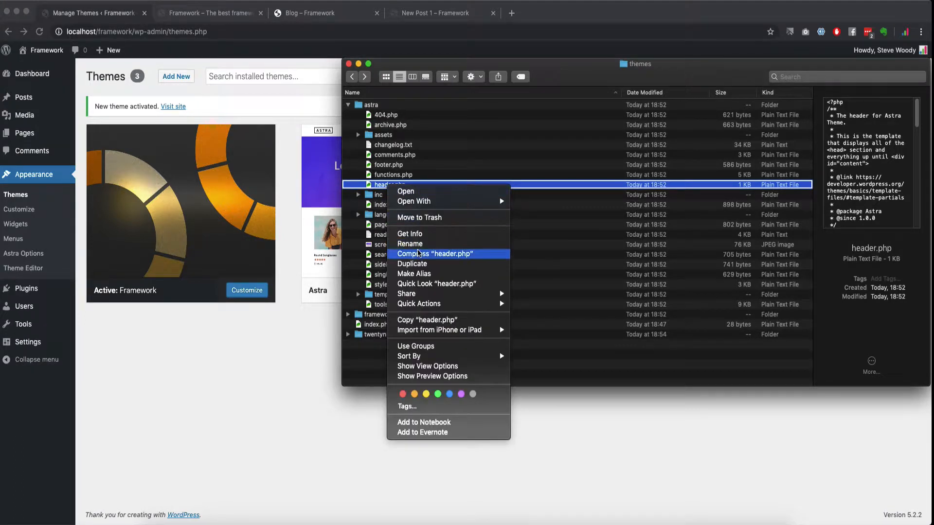
click(403, 186)
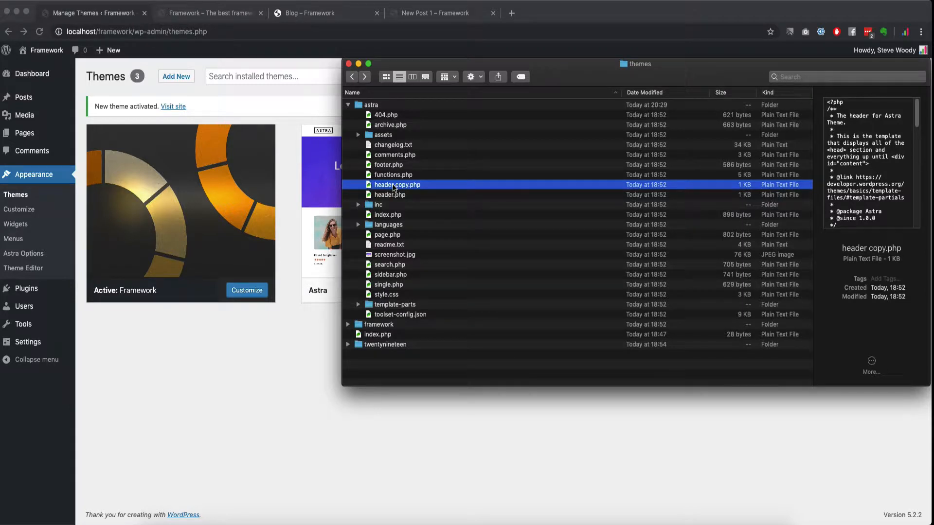
drag(398, 187, 381, 325)
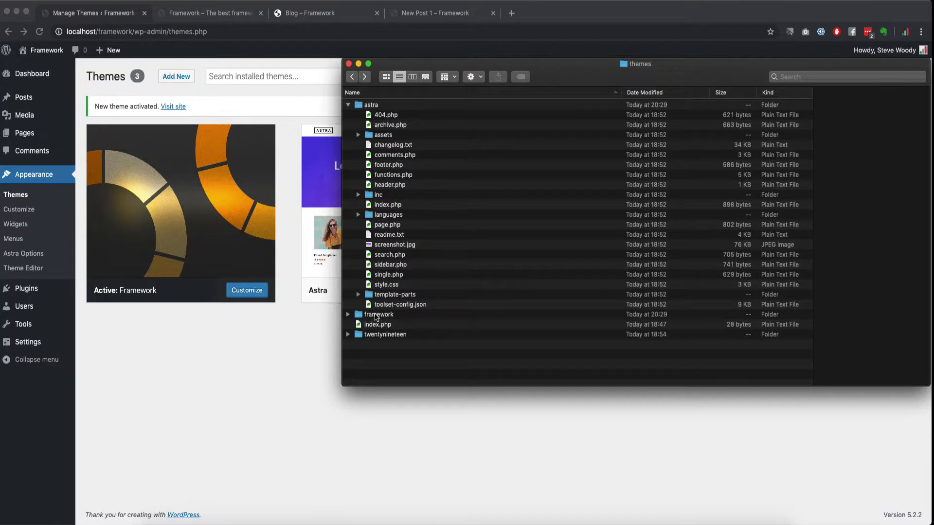
Step: Inside framework, rename 'header copy.php' to header.php, then return to the themes folder
click(377, 316)
double_click(377, 315)
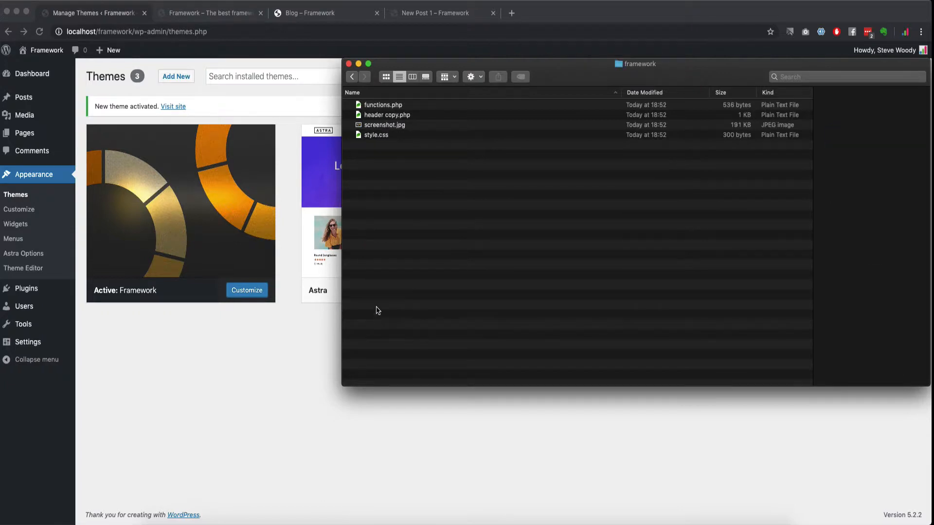
click(384, 115)
click(389, 117)
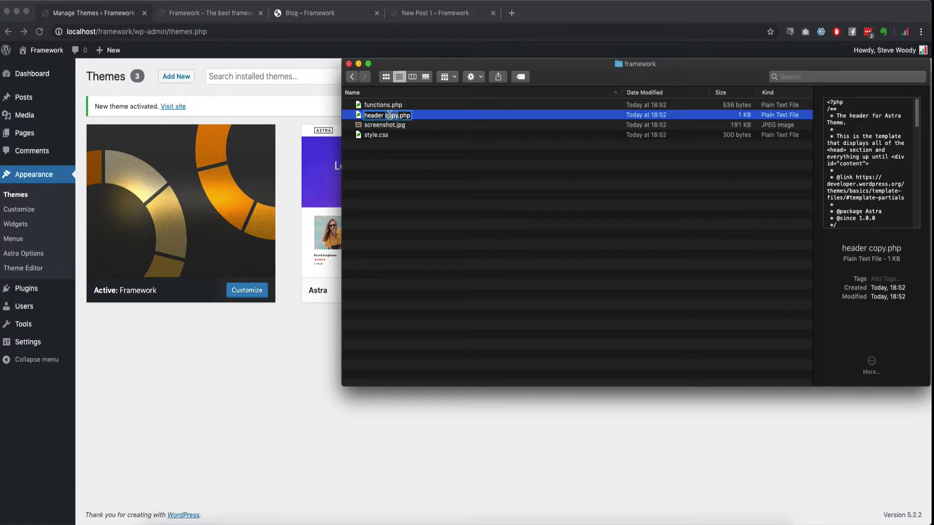
key(BackSpace)
key(BackSpace)
key(Return)
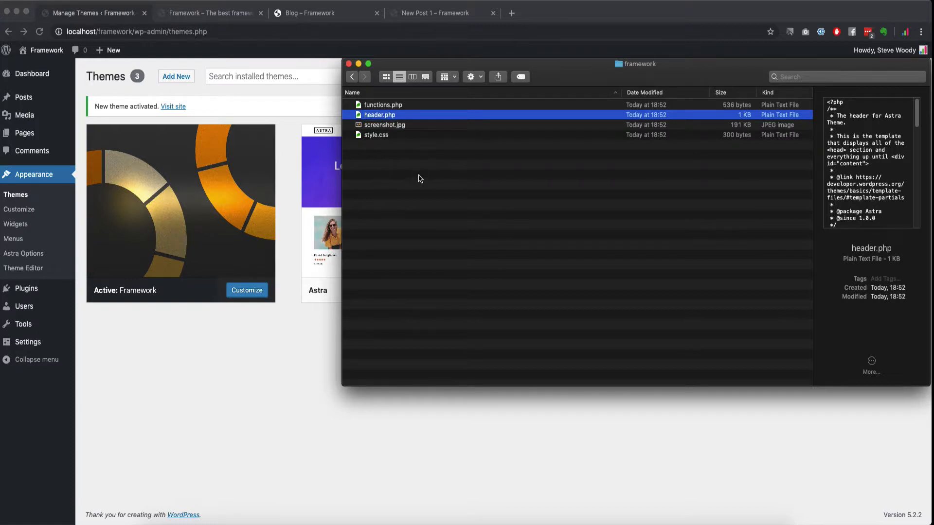
click(352, 77)
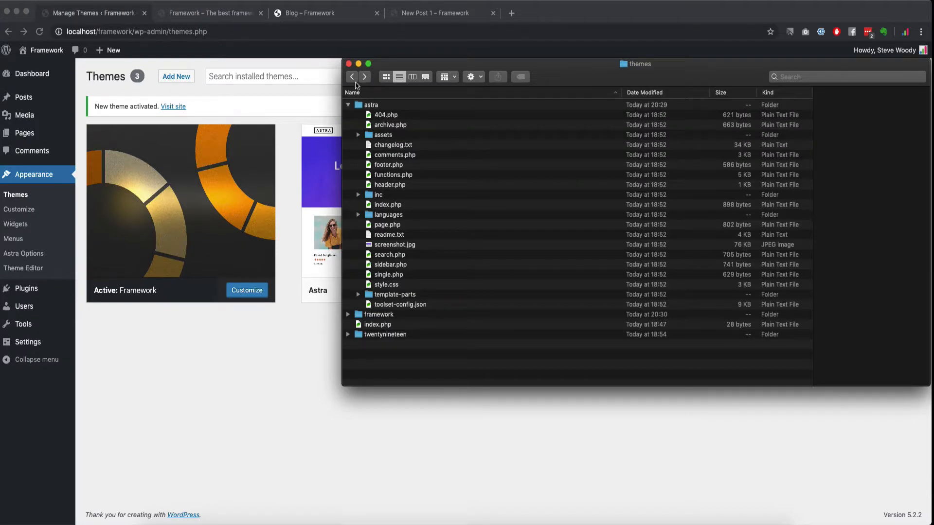
Step: Collapse astra, then expand both the framework and astra folders
click(348, 105)
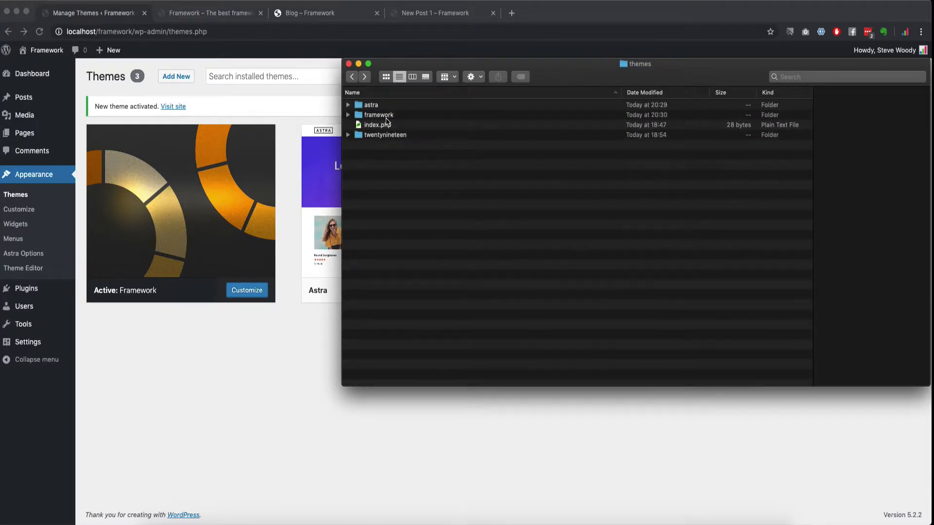
click(392, 116)
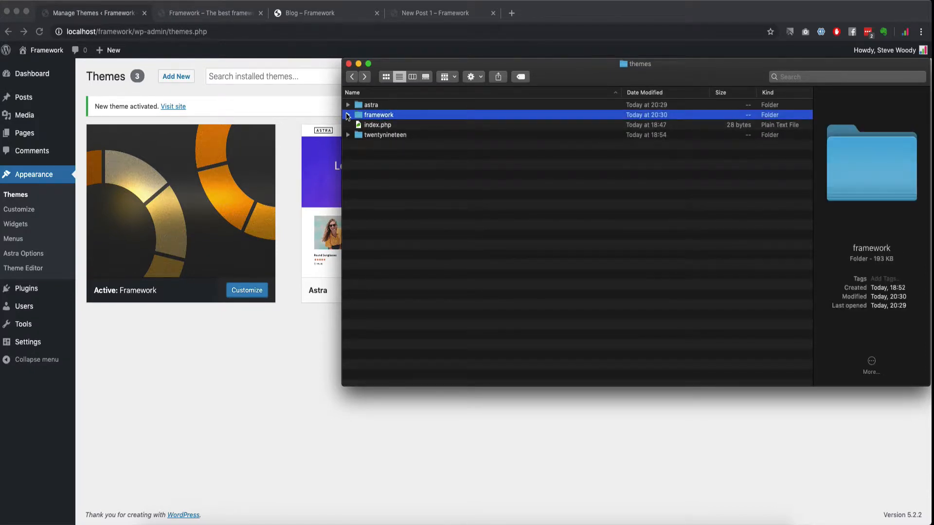
click(348, 115)
key(Down)
key(Down)
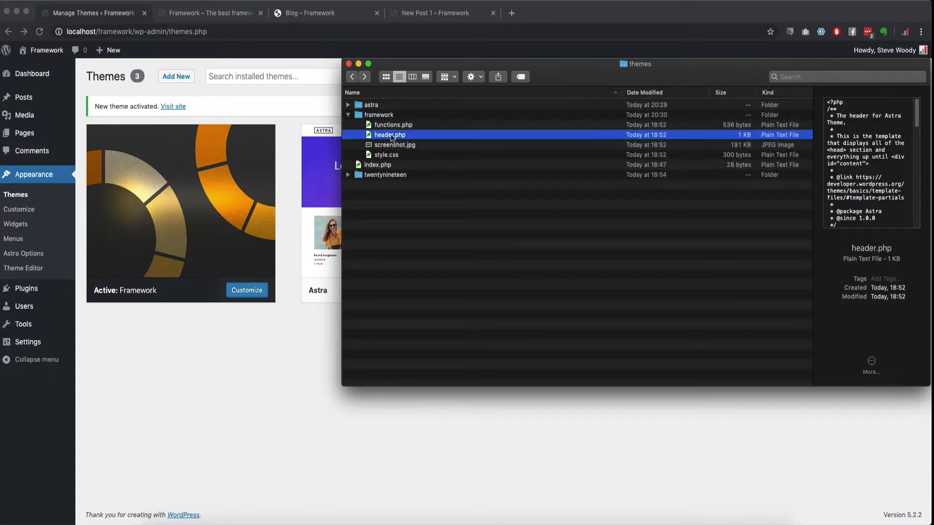
click(348, 105)
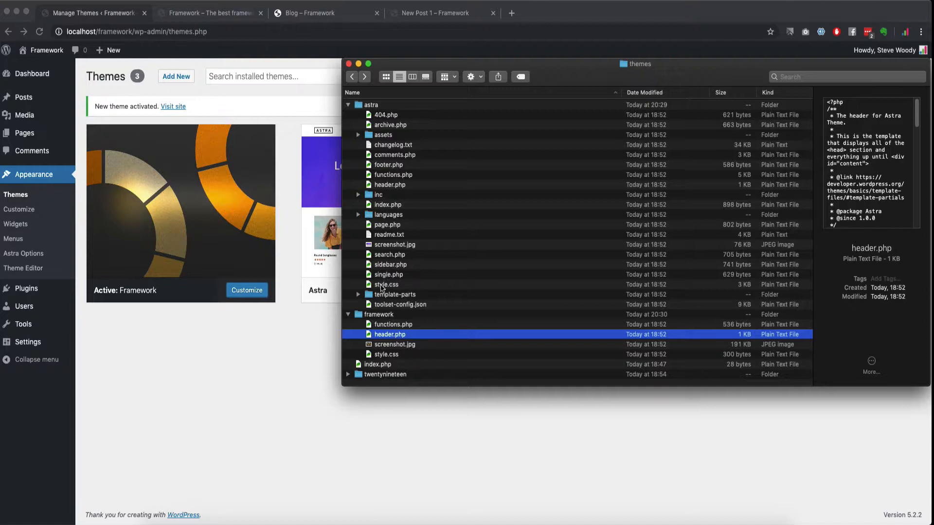
Step: Preview framework's style.css, astra's style.css and single.php, then framework's header.php
click(386, 356)
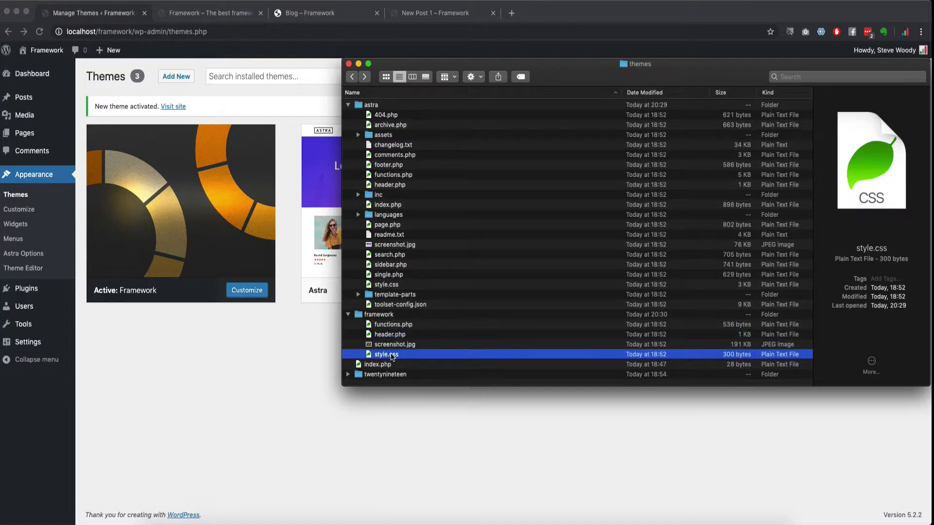
click(388, 286)
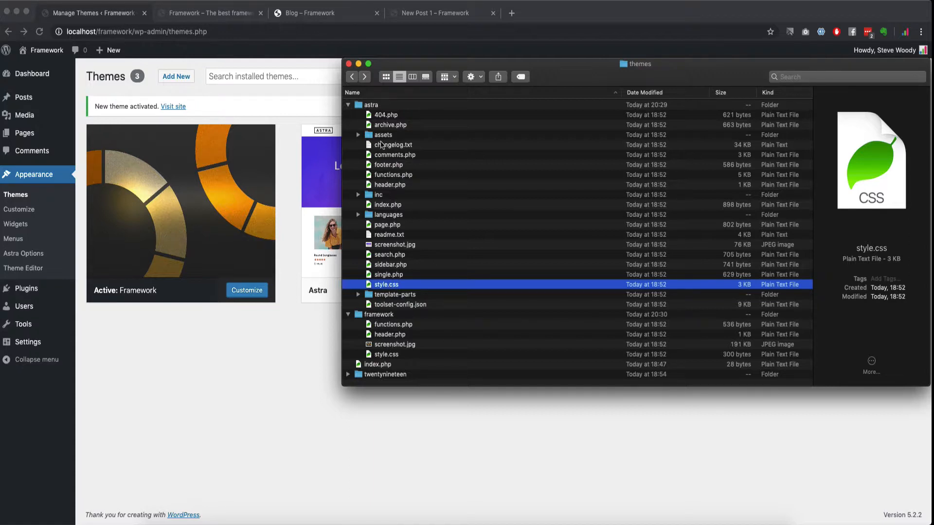
click(393, 276)
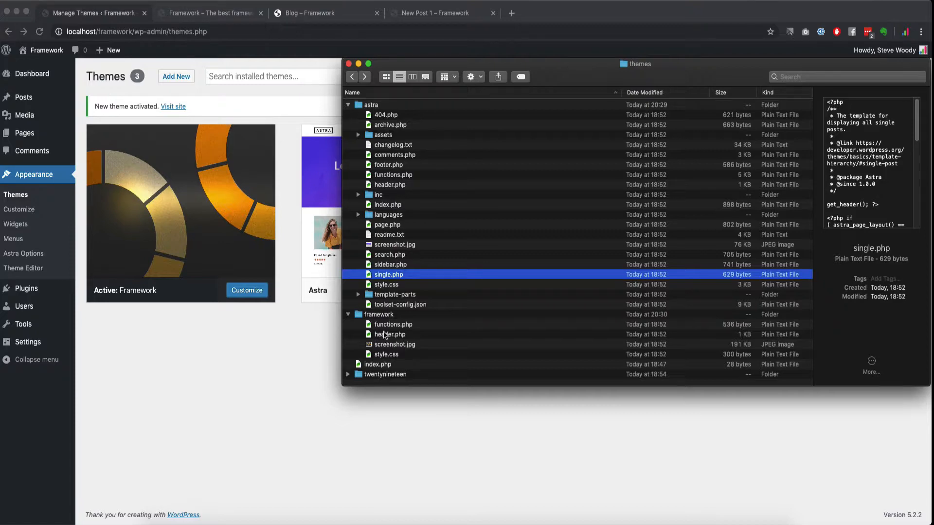
click(387, 334)
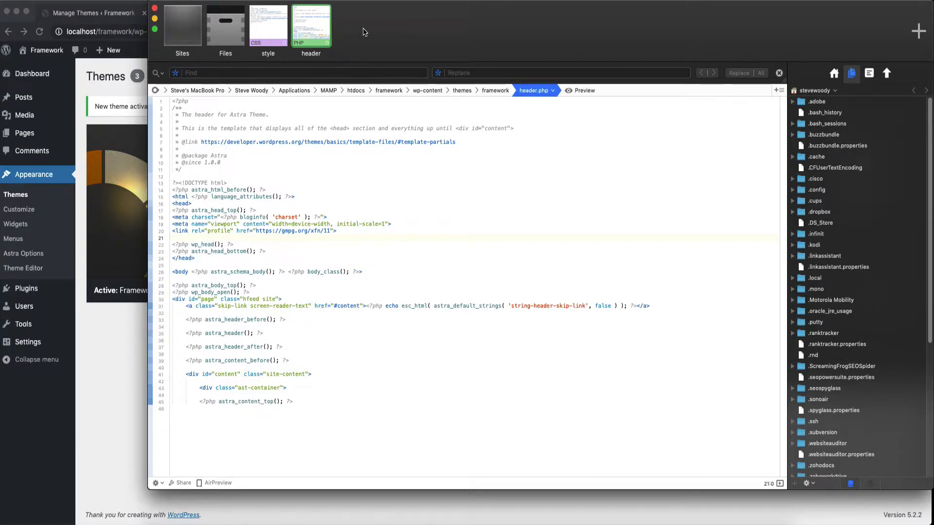
Step: Drag the Coda editor window aside and hide it with Cmd+H
drag(349, 50, 310, 69)
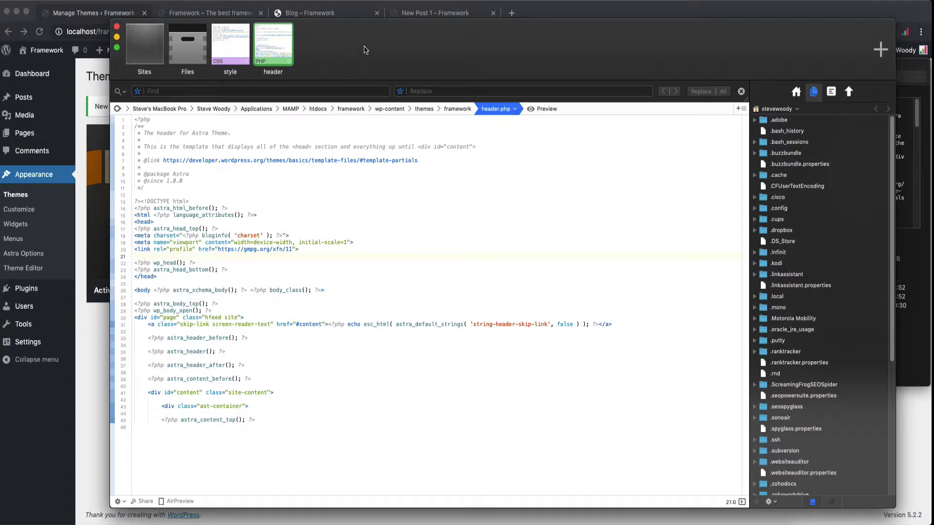
drag(366, 51, 610, 212)
key(super+h)
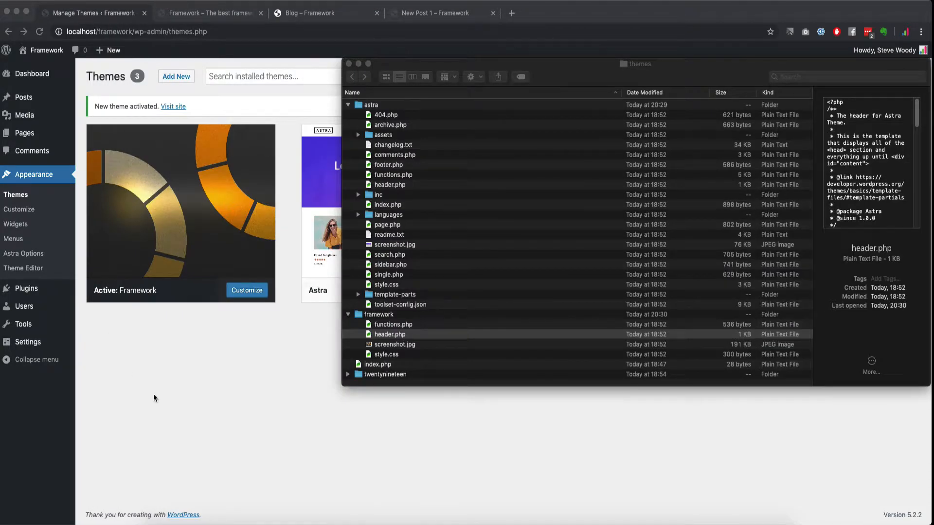
Step: Collapse the astra and framework folders in Finder, then bring the WordPress Themes page forward
click(349, 105)
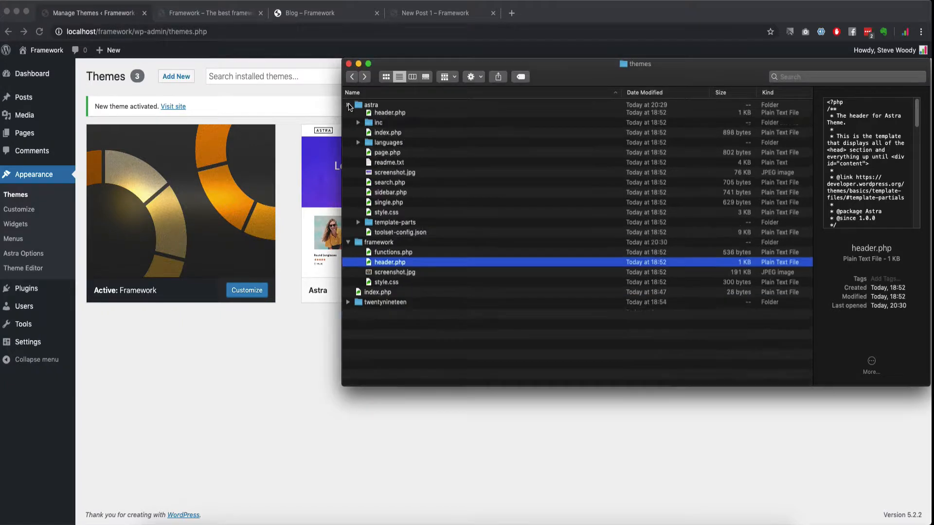
click(348, 105)
click(348, 116)
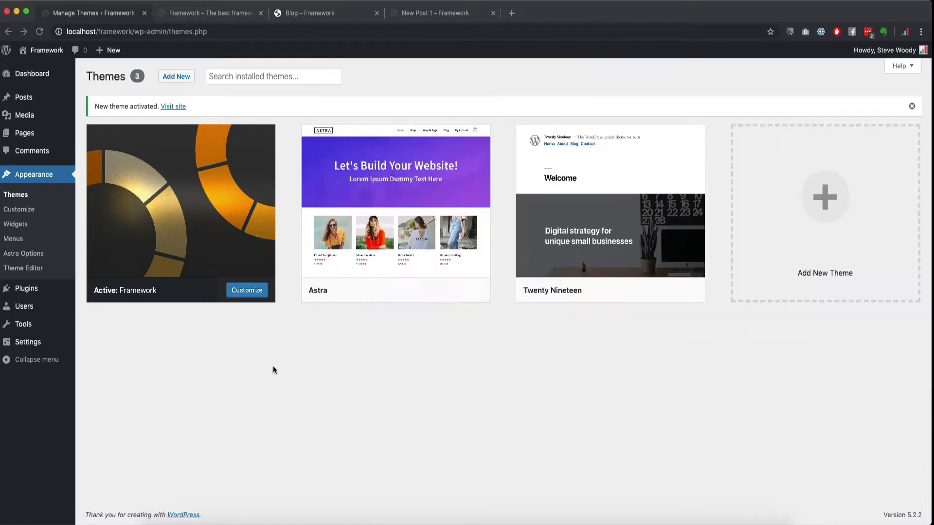
click(273, 366)
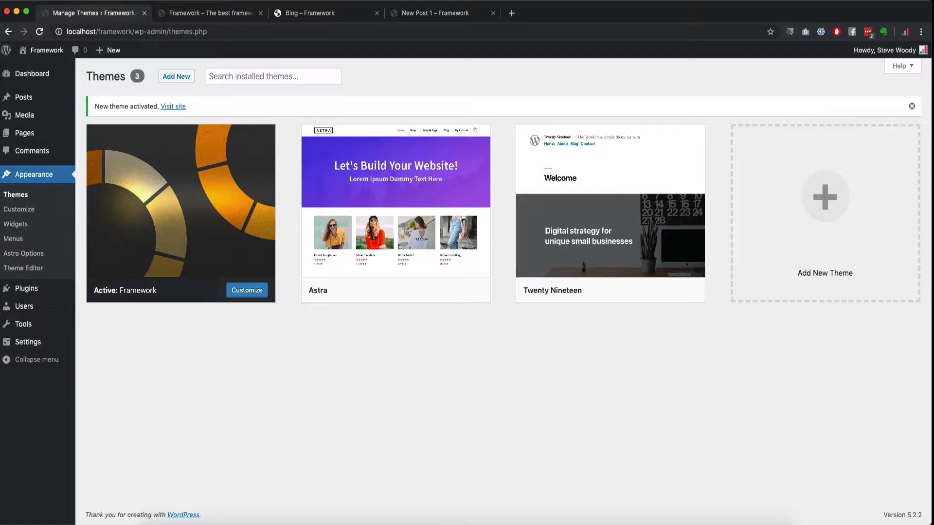
Step: Preview framework's header.php, navigate back through wp-content to themes, then close Finder
key(super+Tab)
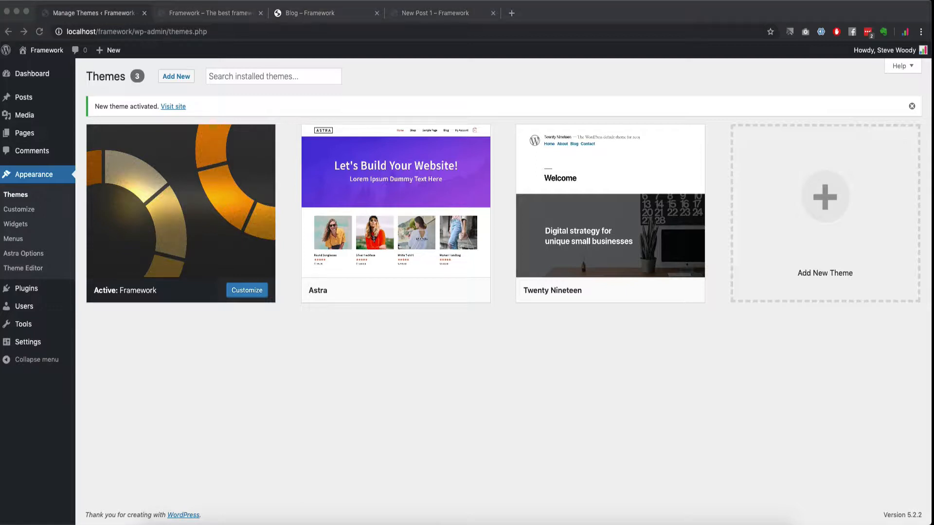
click(160, 518)
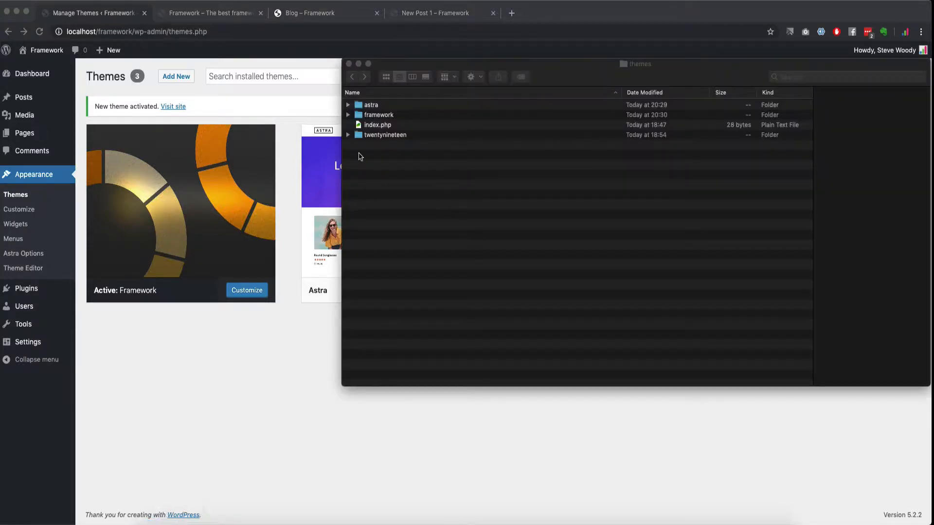
double_click(377, 115)
click(381, 115)
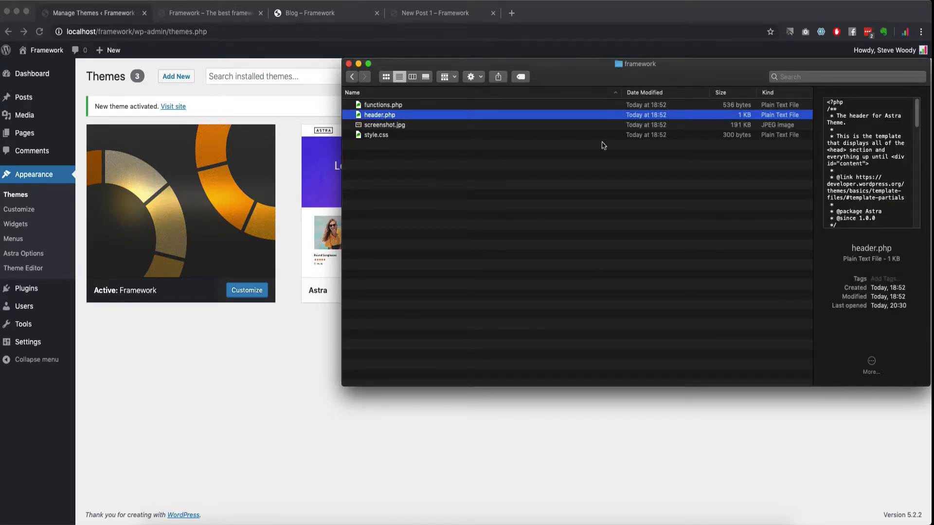
click(351, 77)
click(351, 76)
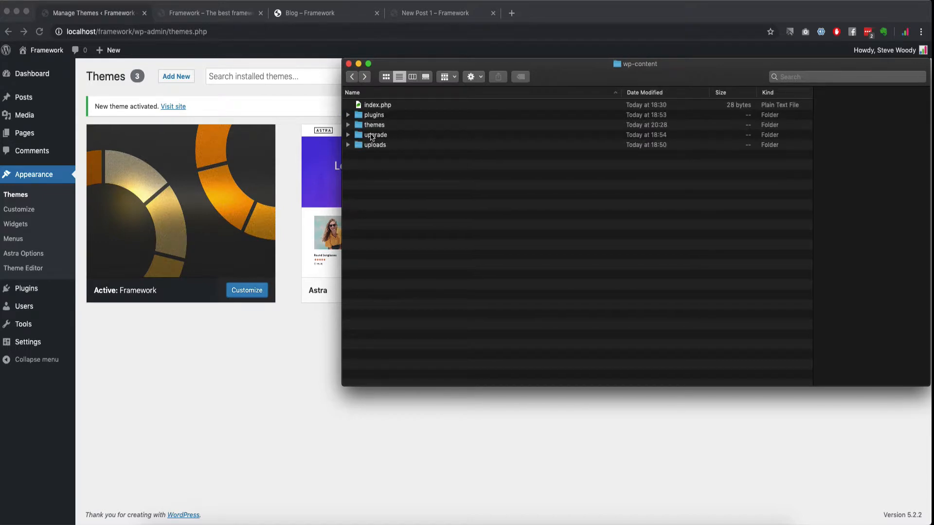
click(351, 77)
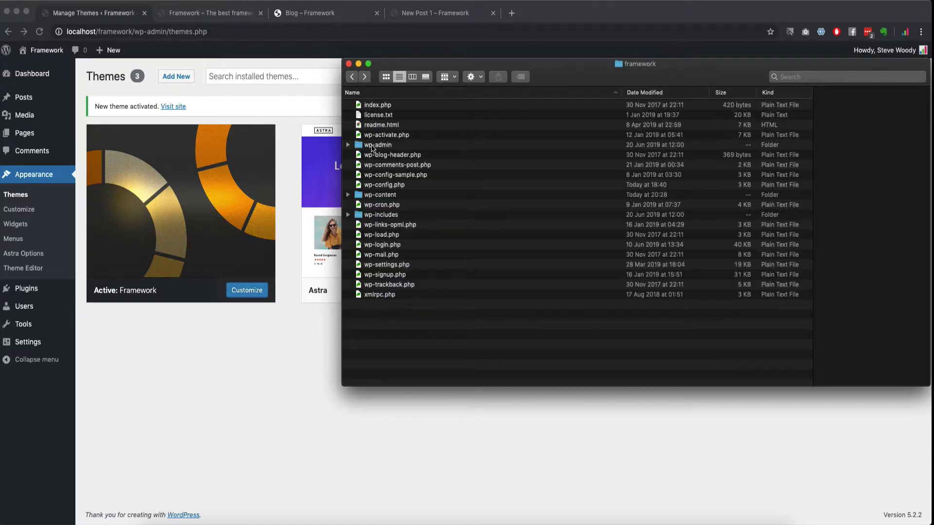
double_click(380, 196)
double_click(376, 126)
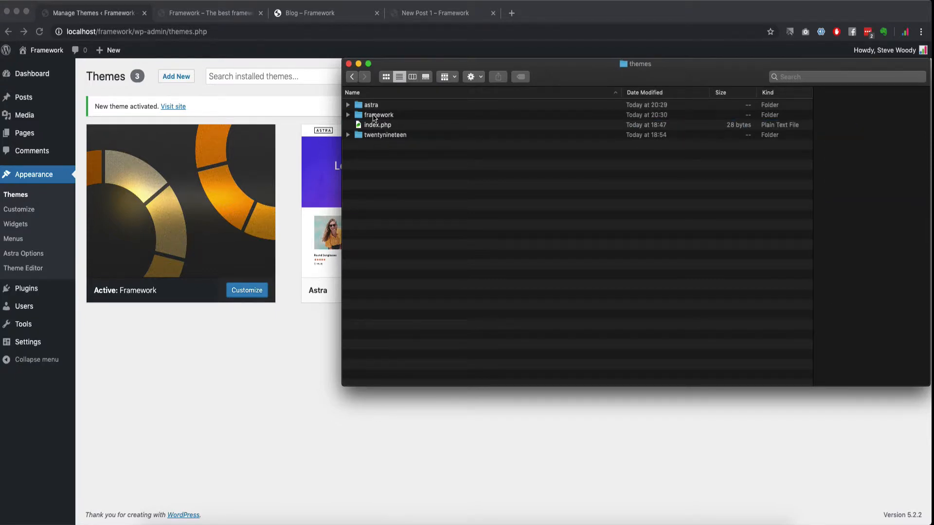
click(349, 64)
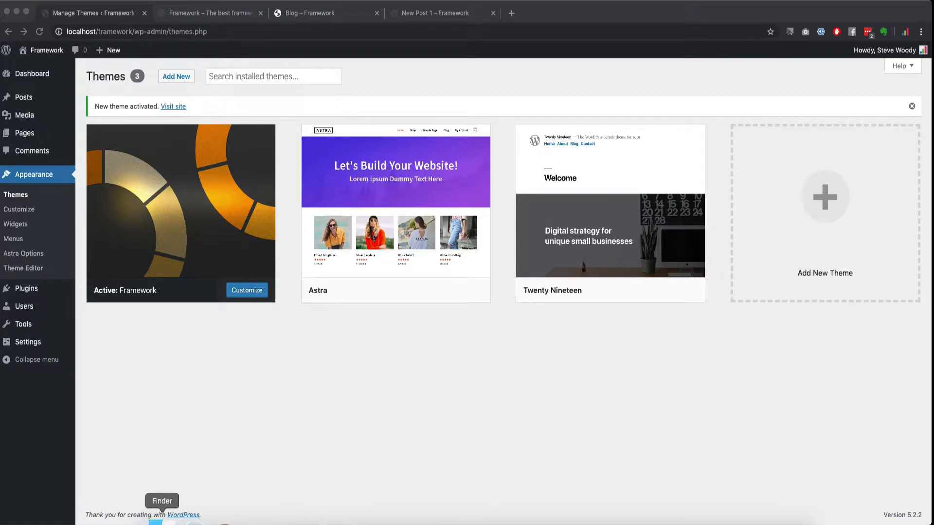
Step: In a new Finder window, go to htdocs > framework > wp-content > themes > framework and open functions.php
click(157, 517)
click(330, 242)
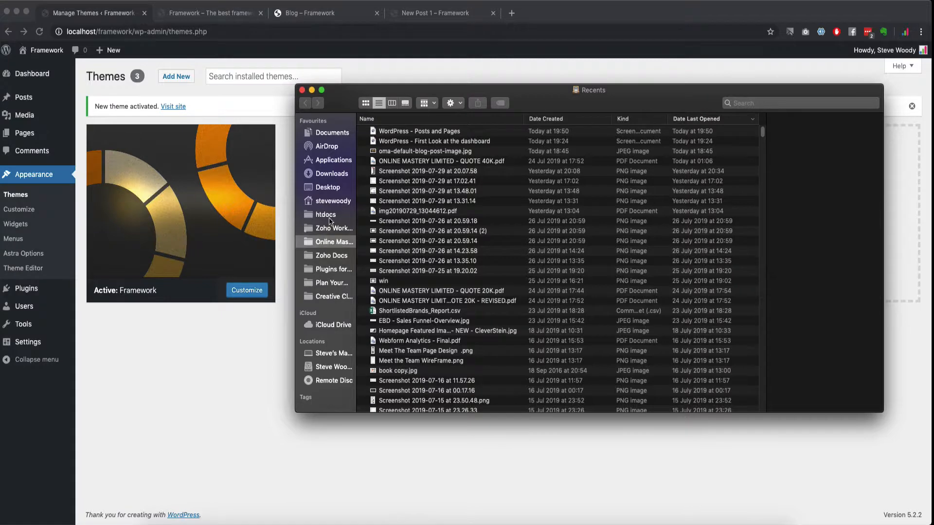
click(331, 215)
double_click(389, 132)
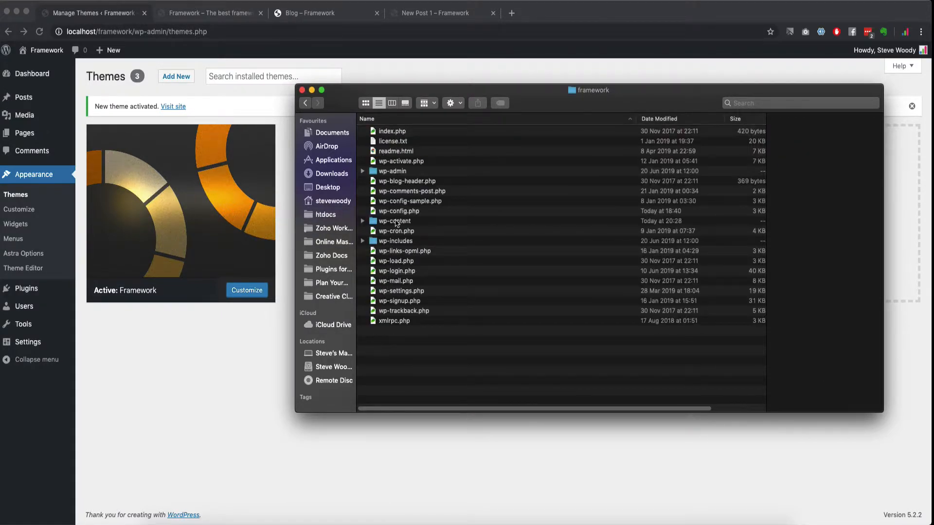
double_click(396, 222)
double_click(385, 151)
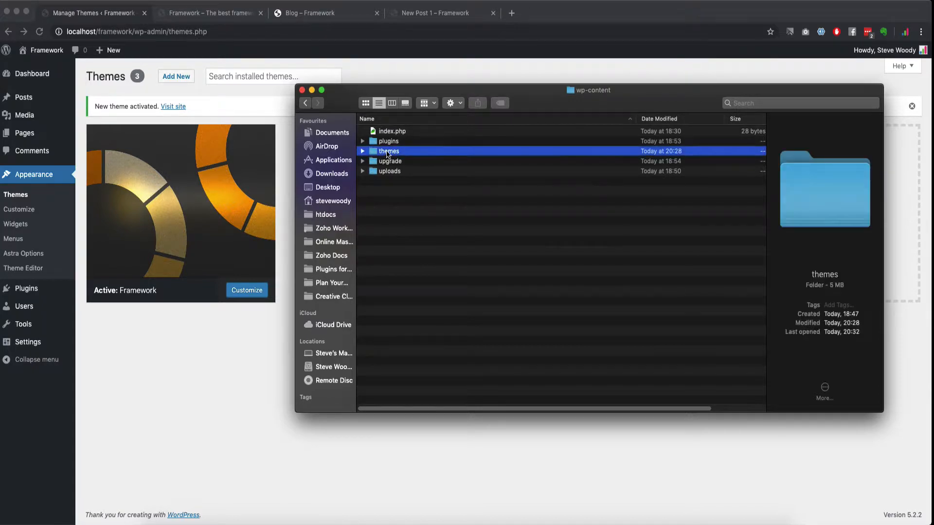
double_click(391, 142)
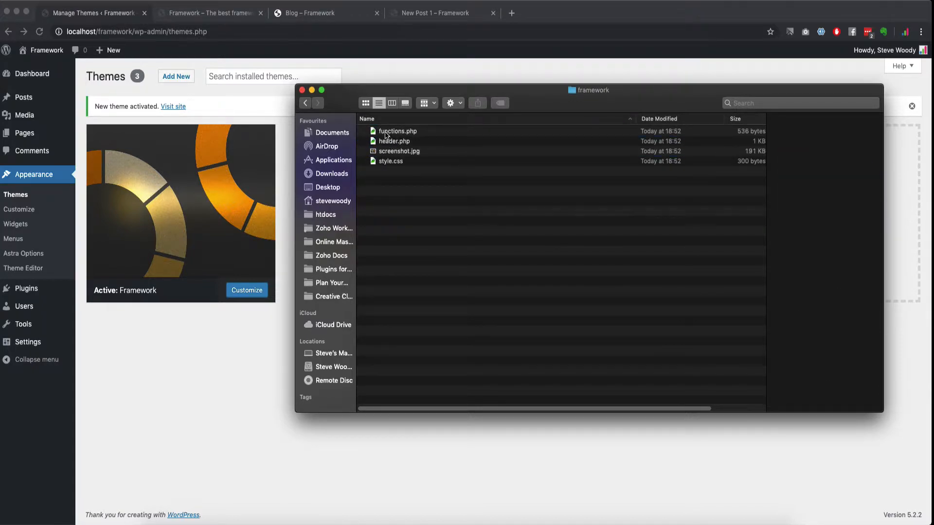
click(387, 134)
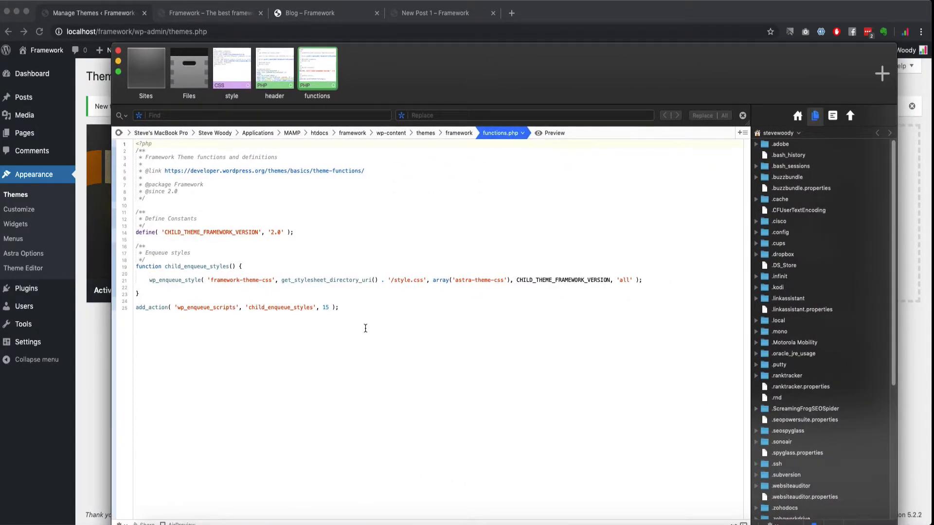
Step: Select all the functions.php code in Coda, then clear the selection
click(335, 346)
drag(370, 321, 117, 141)
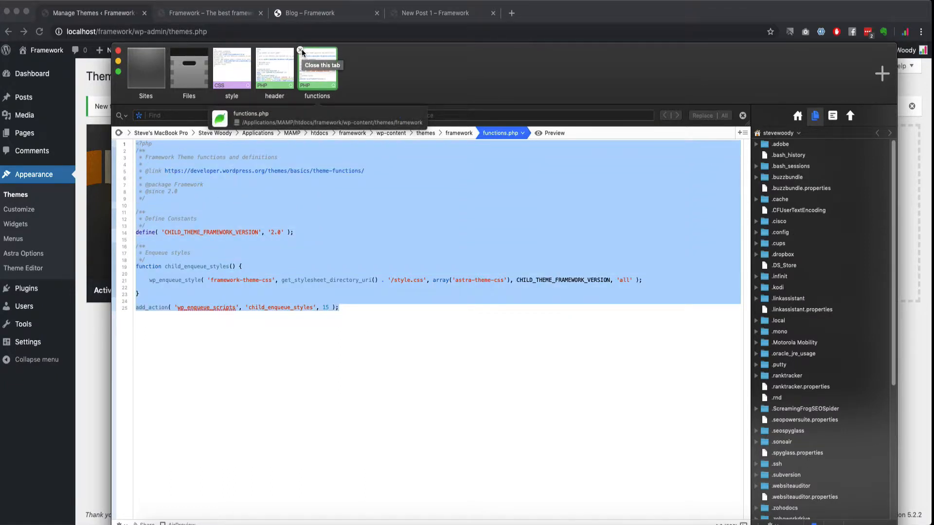
click(498, 364)
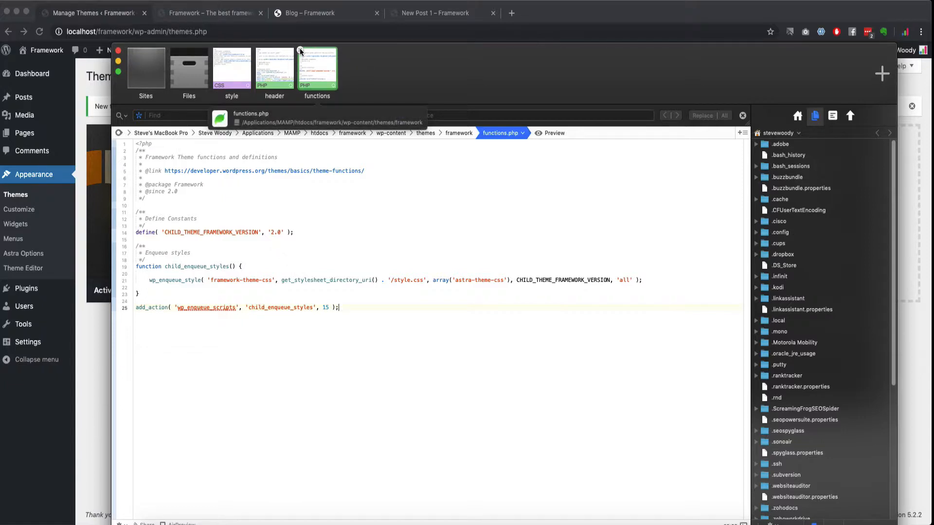
Step: Close the functions, header and style.css files and drag Coda off screen
click(301, 51)
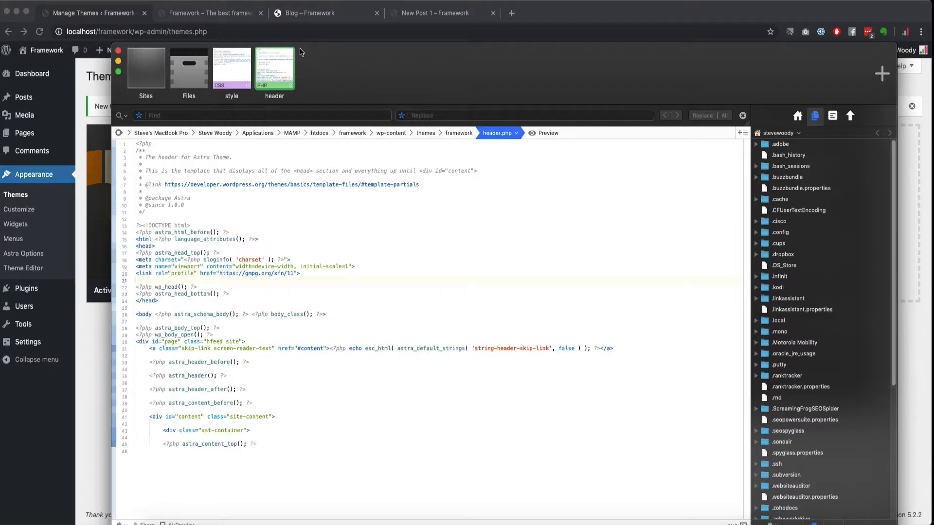
click(257, 51)
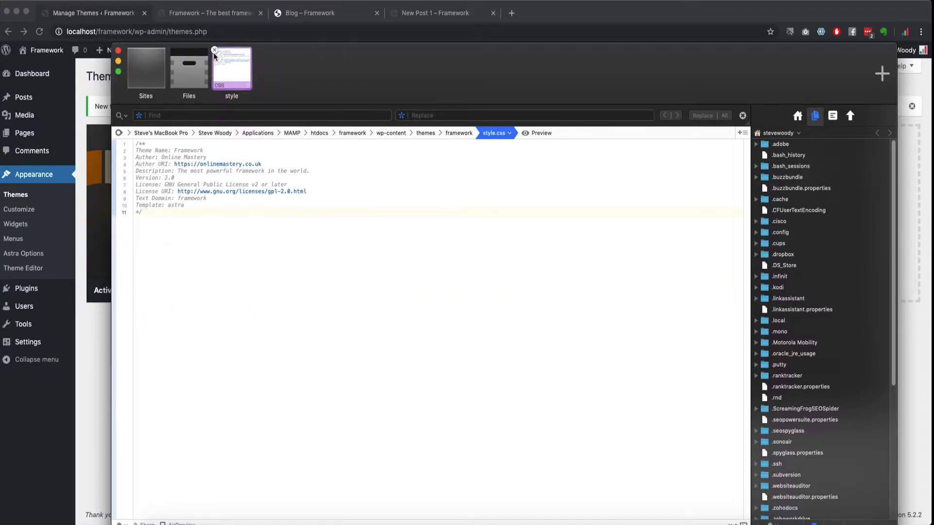
click(258, 53)
drag(258, 64, 933, 81)
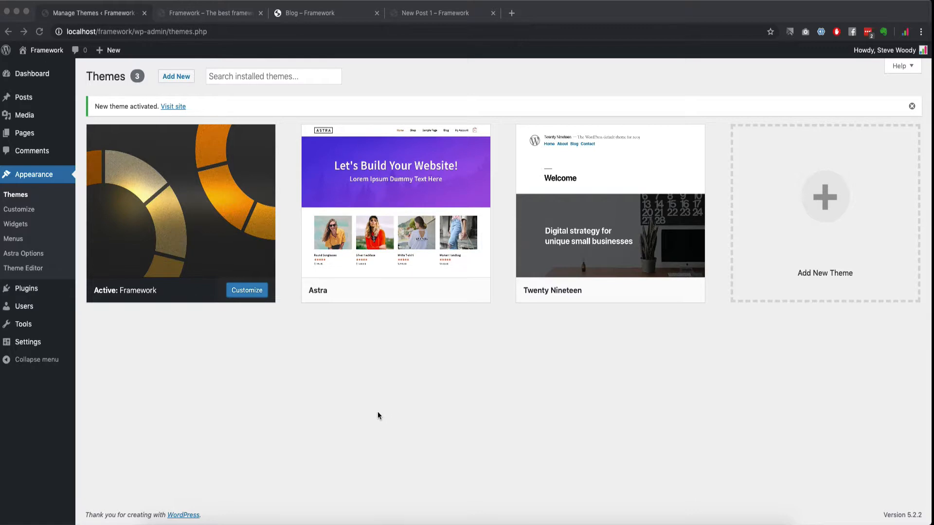
Step: Close the homepage, Blog and New Post 1 tabs, then activate Twenty Nineteen
click(215, 16)
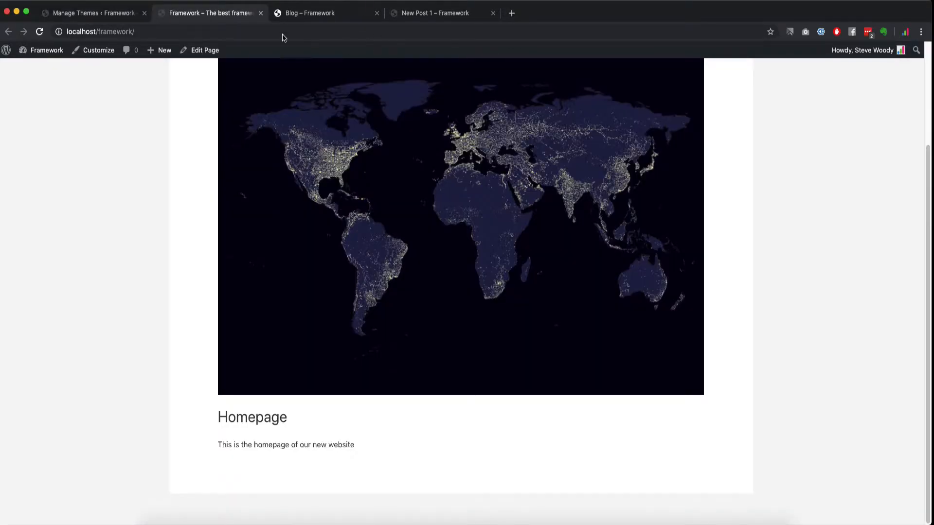
click(261, 14)
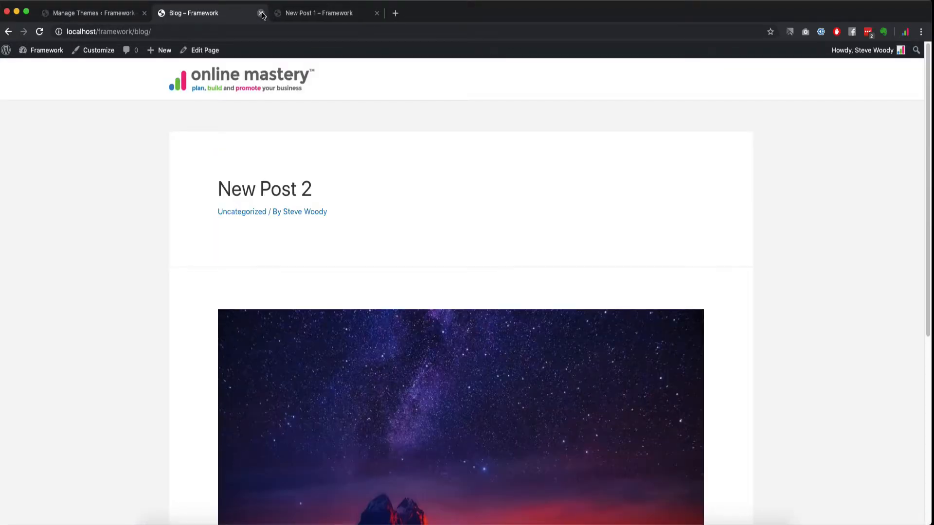
click(261, 13)
click(261, 13)
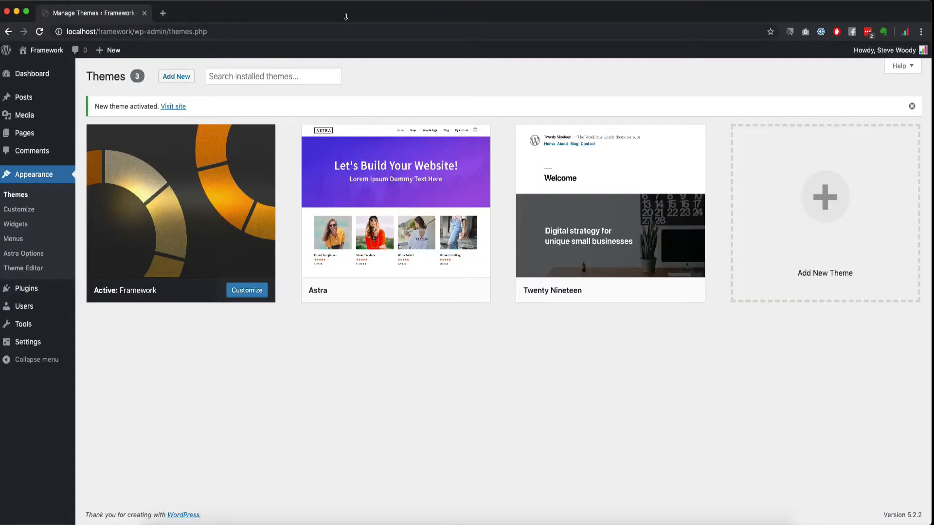
mouse_move(178, 141)
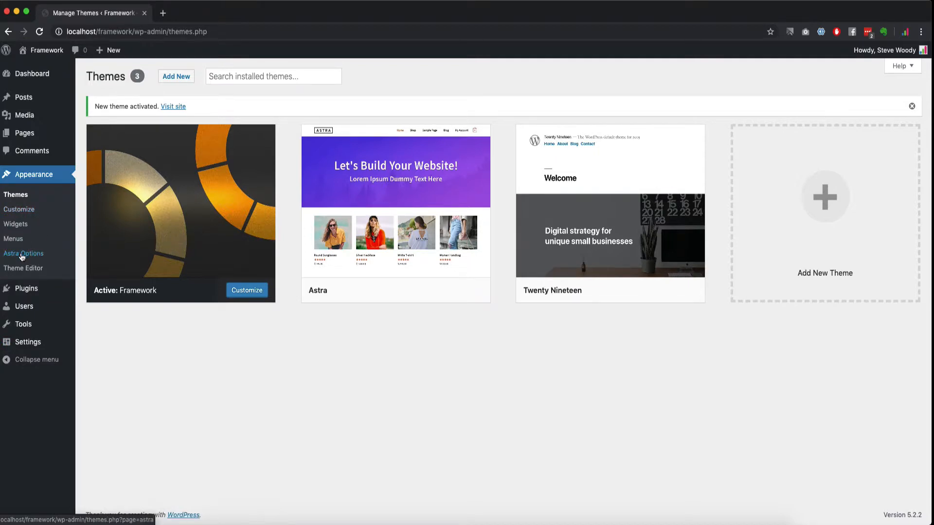
click(628, 290)
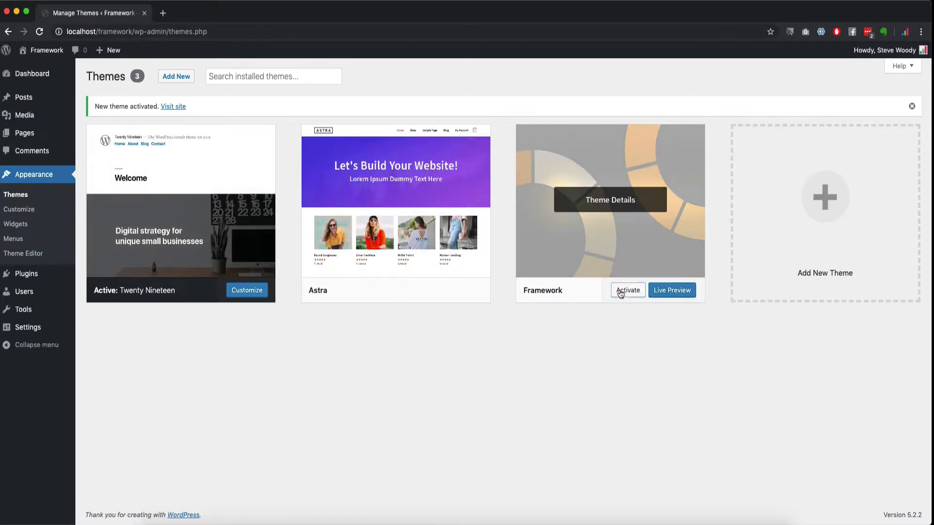
Step: Activate the Framework theme again on the Themes page
click(626, 291)
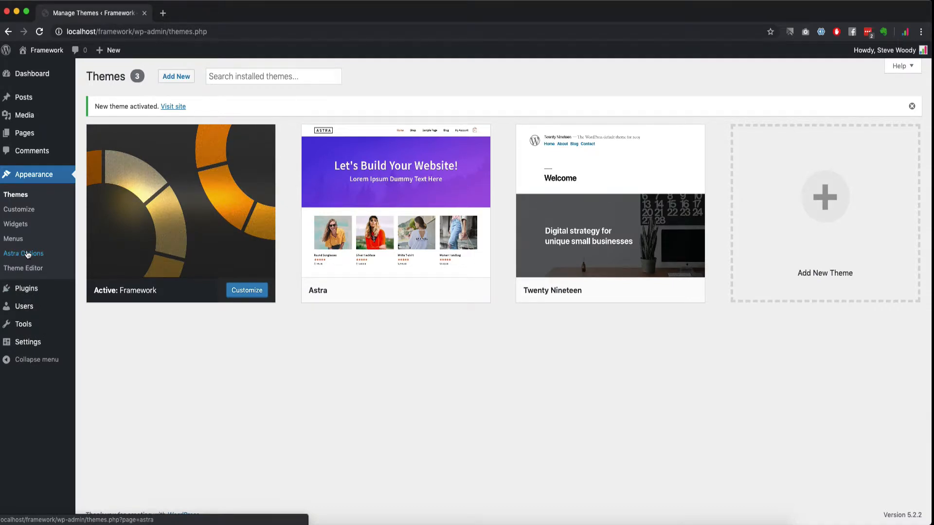
Step: Open Appearance > Astra Options and scroll down to the free plugins list (Custom Fonts, Sidebar Manager, Astra Widgets)
click(28, 254)
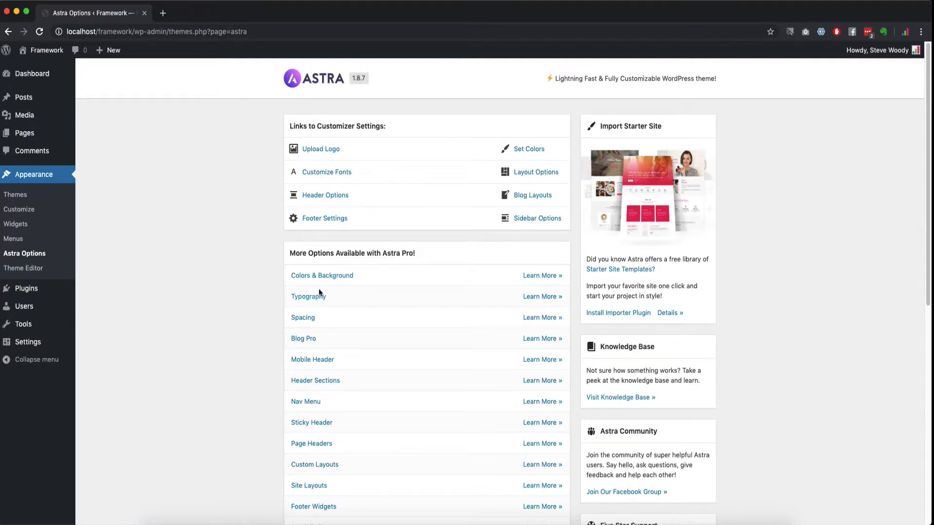
scroll(308, 438, down, 3)
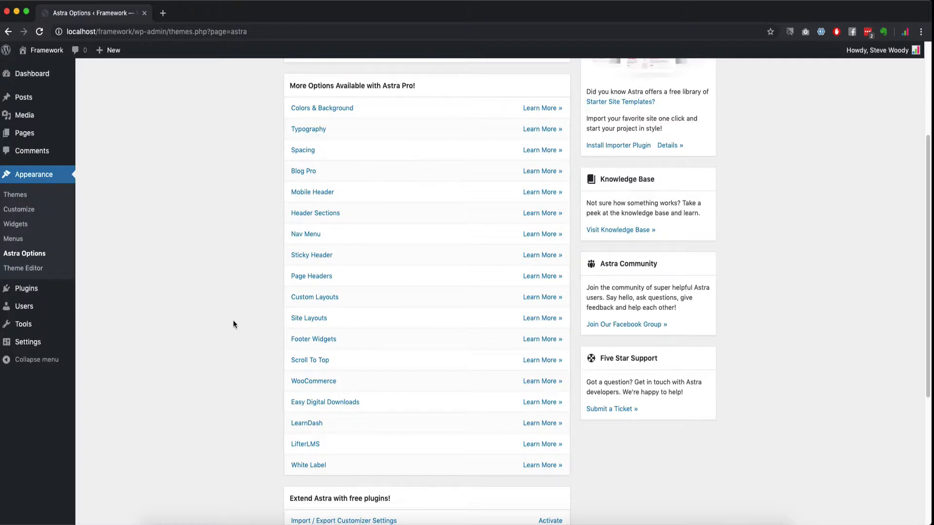
scroll(244, 360, down, 4)
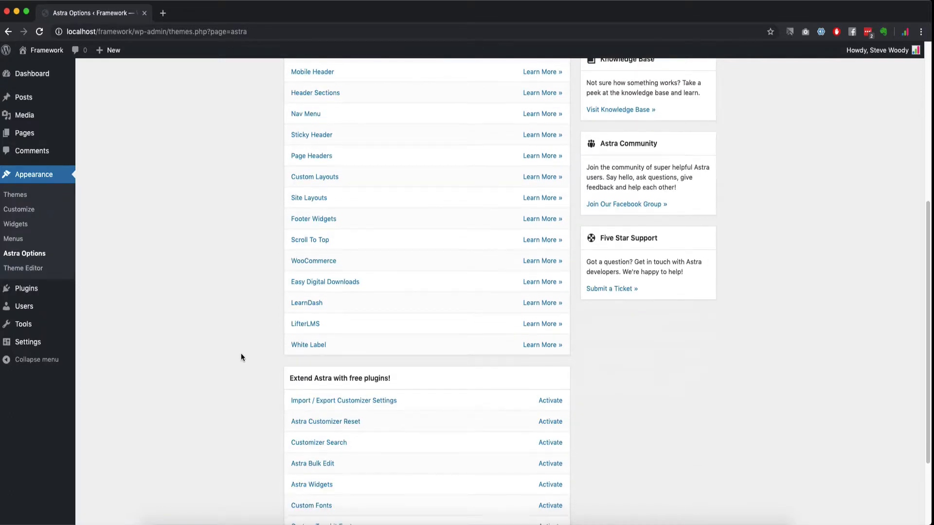
scroll(241, 352, down, 1)
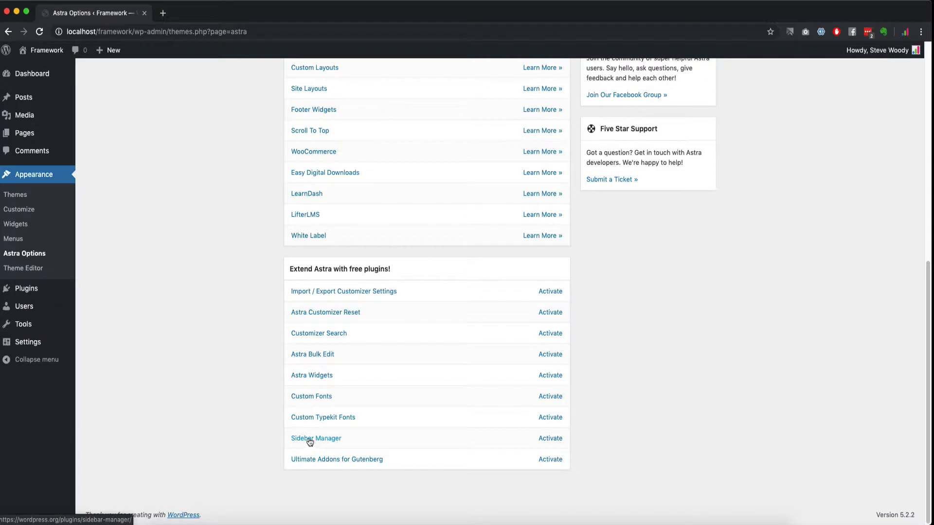
Step: Activate the Sidebar Manager plugin and reload the Astra Options page to see the Sidebars entry
click(550, 438)
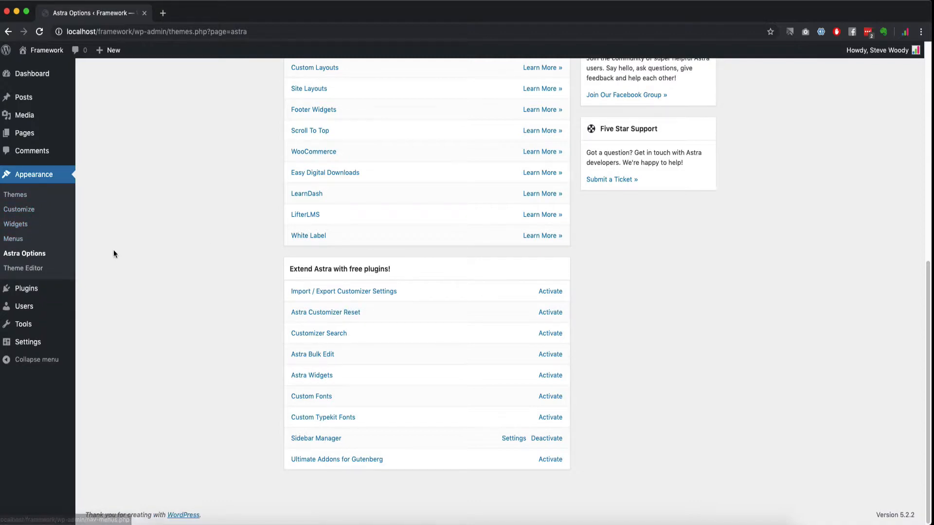
click(40, 32)
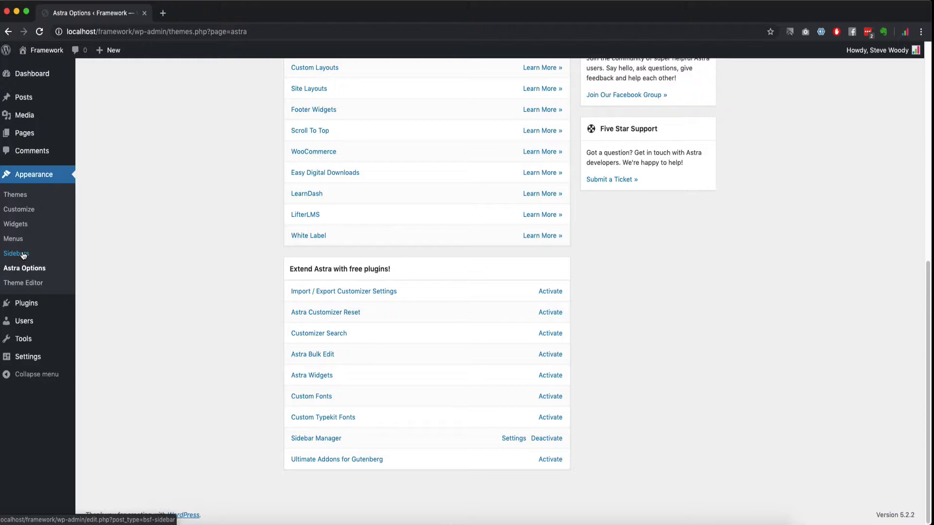
scroll(692, 331, up, 10)
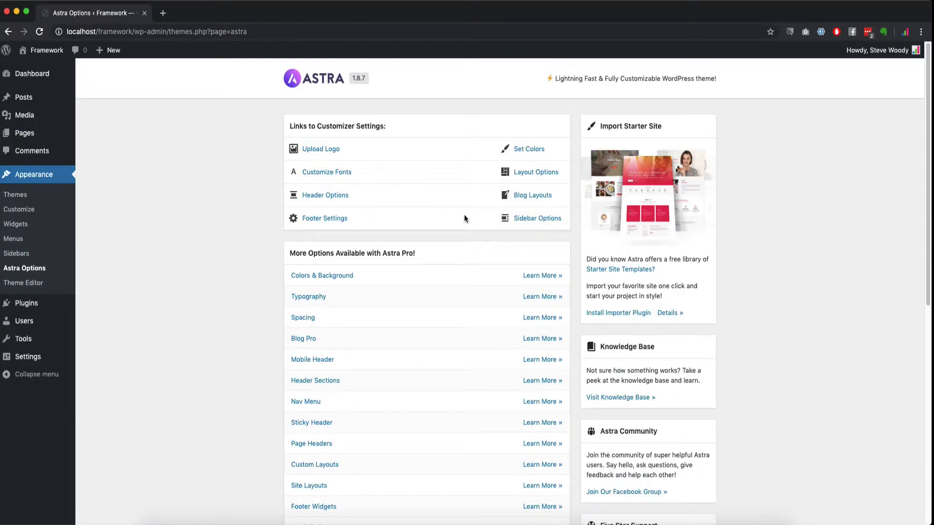
click(620, 271)
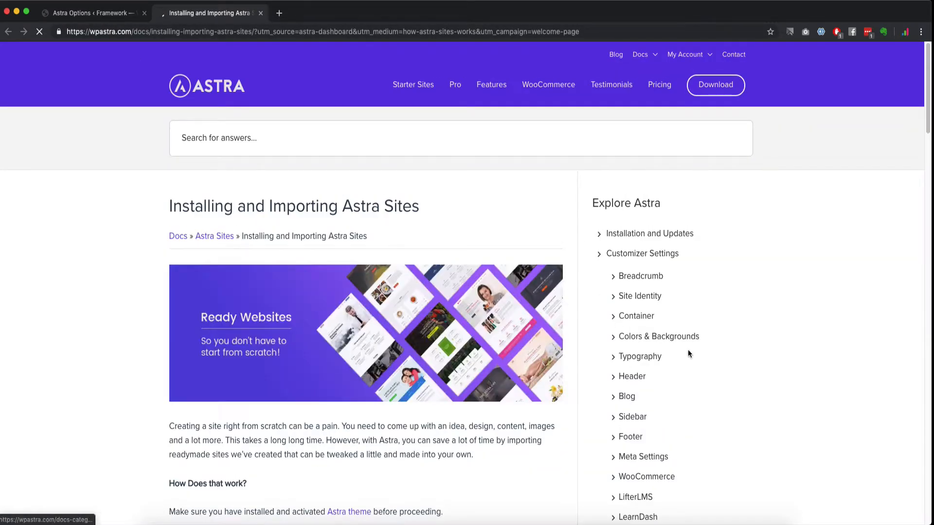
scroll(340, 190, down, 15)
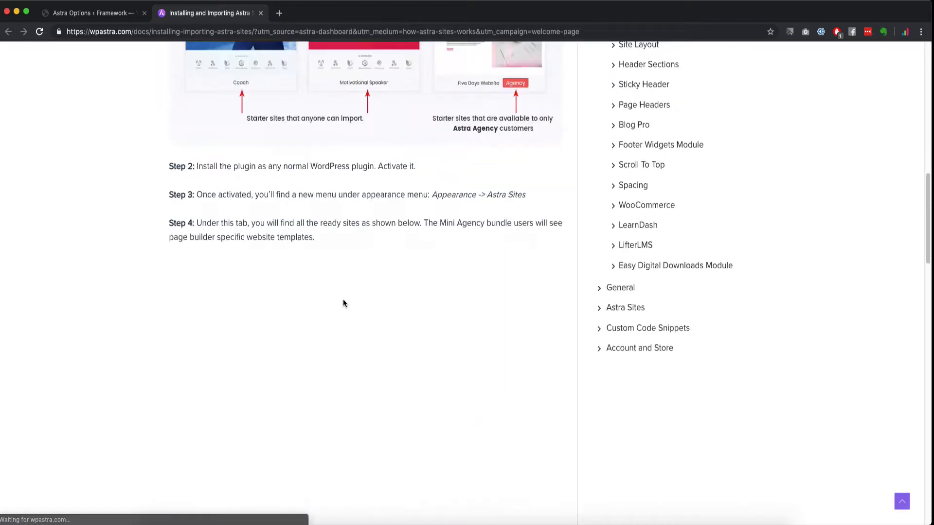
scroll(343, 301, up, 4)
scroll(330, 350, down, 3)
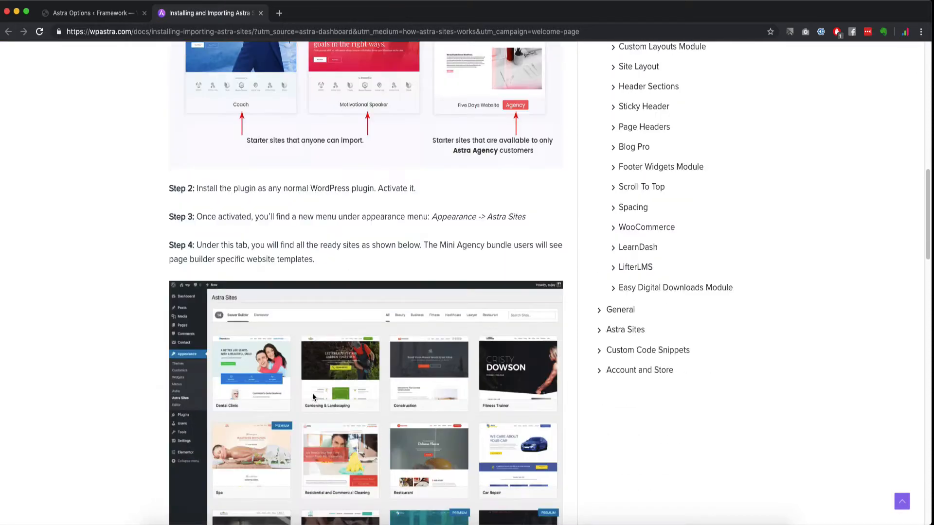
scroll(472, 433, down, 4)
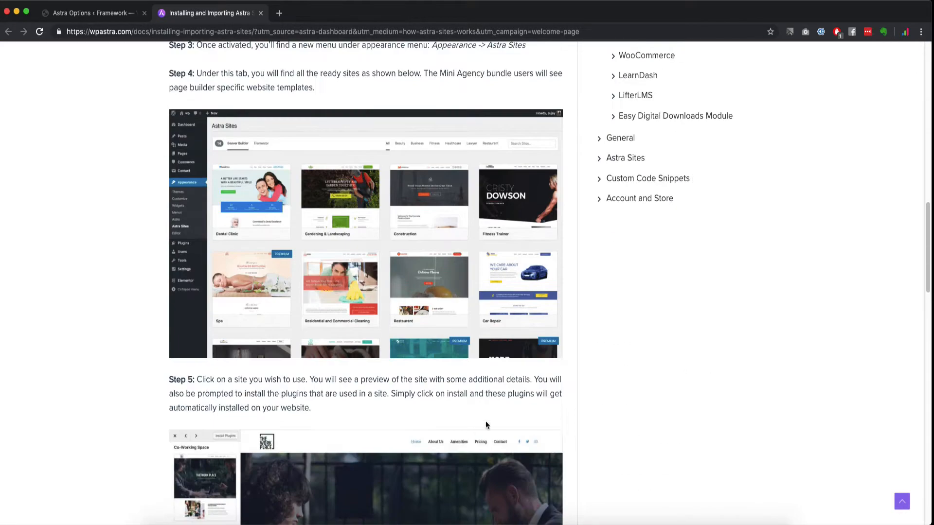
scroll(327, 166, up, 4)
click(260, 13)
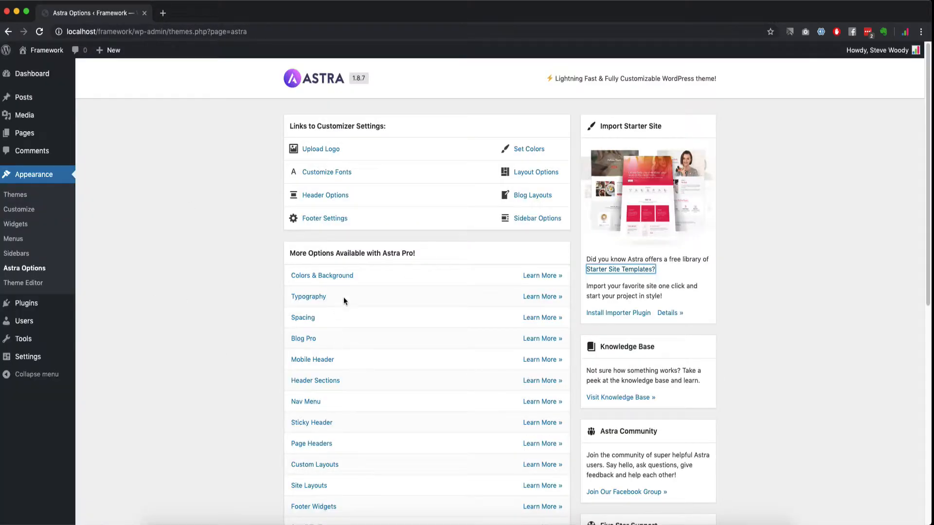
Step: Open the Customizer for the Framework site and launch the Astra Pro pricing page in a second tab
scroll(344, 297, down, 8)
scroll(410, 333, down, 2)
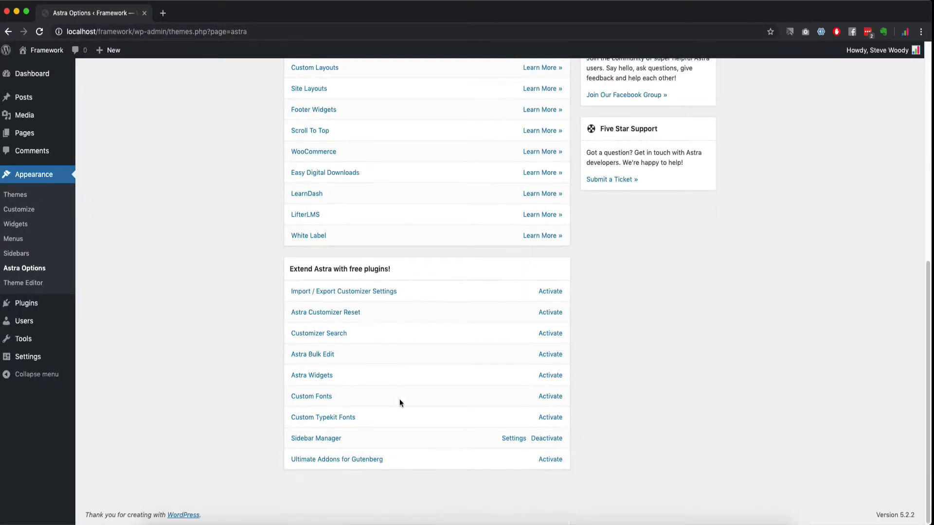
scroll(450, 319, up, 4)
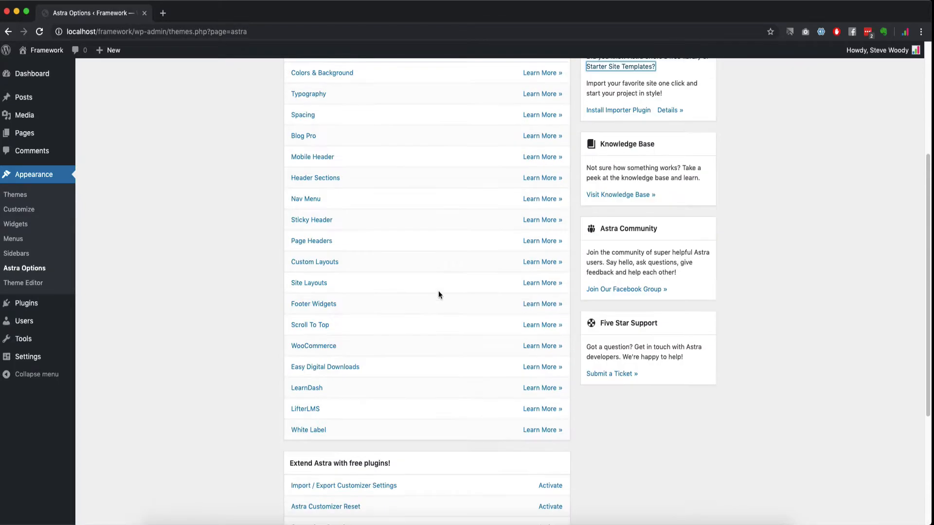
scroll(403, 289, up, 2)
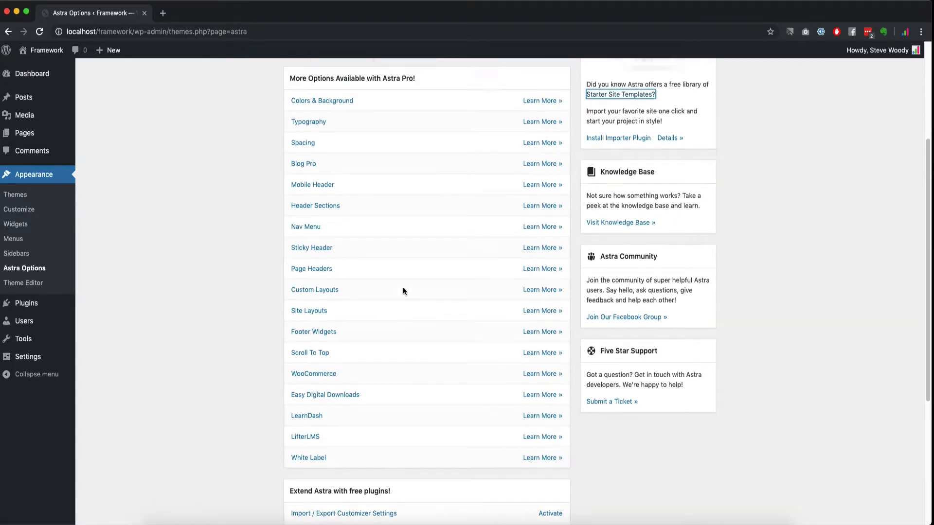
scroll(341, 256, up, 3)
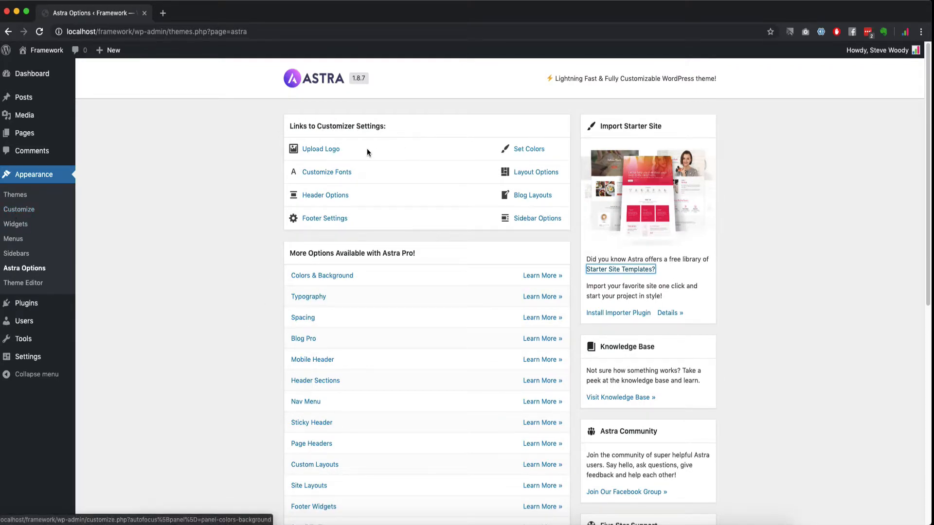
click(32, 209)
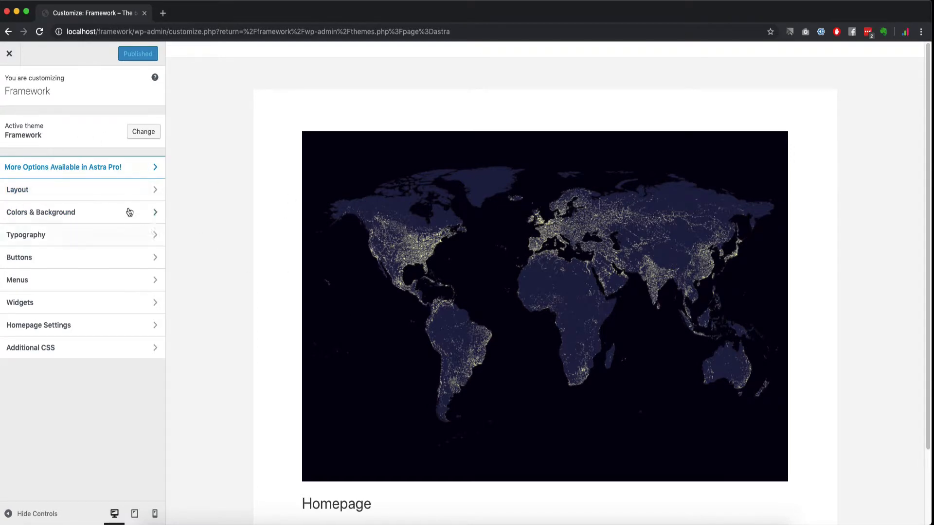
click(132, 170)
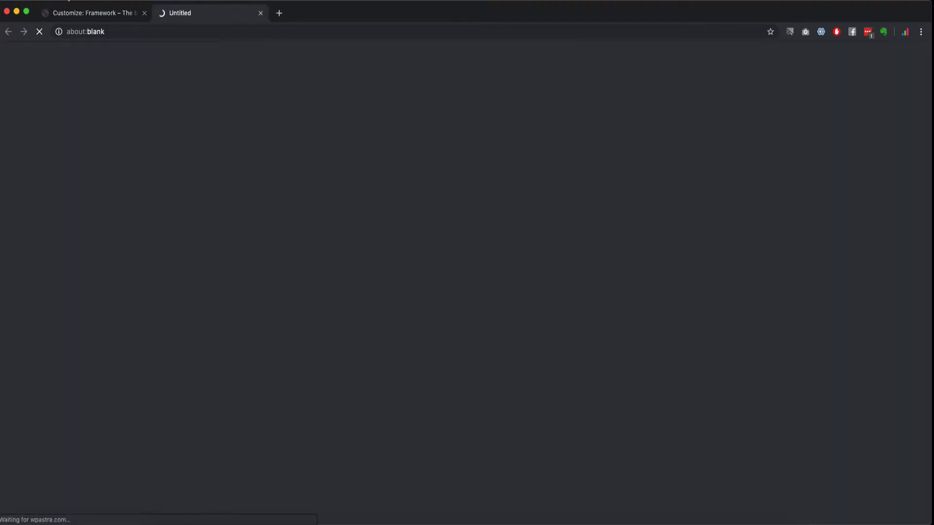
click(86, 10)
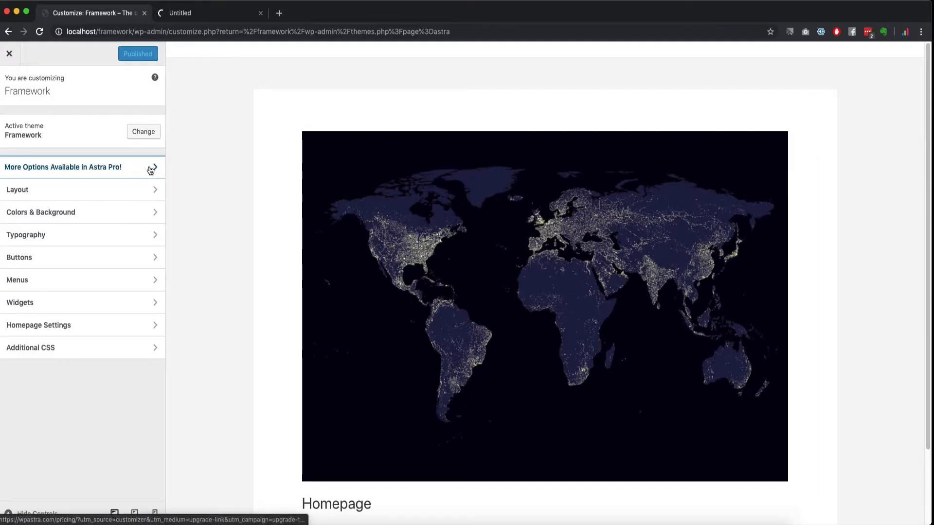
Step: Look over the 'Get Your Astra Theme Package' page, then close that tab
click(214, 14)
scroll(253, 326, down, 3)
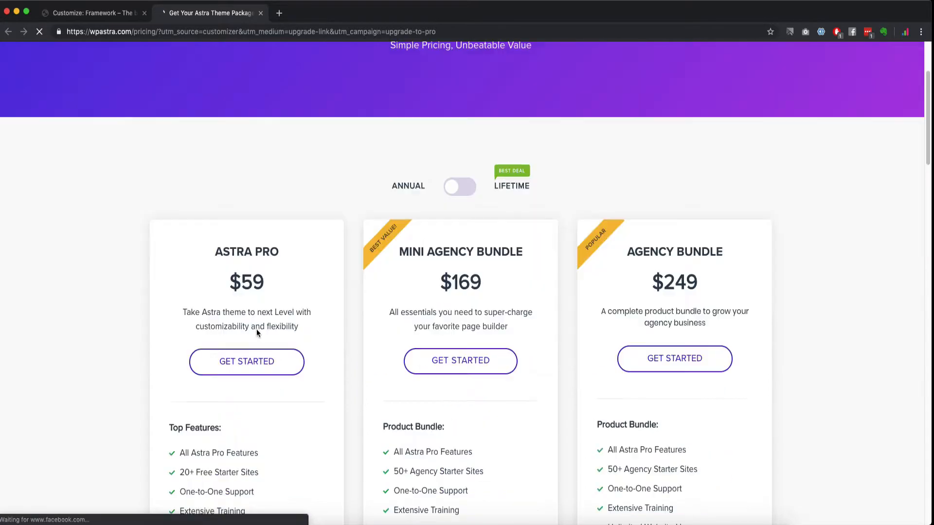
drag(229, 282, 247, 297)
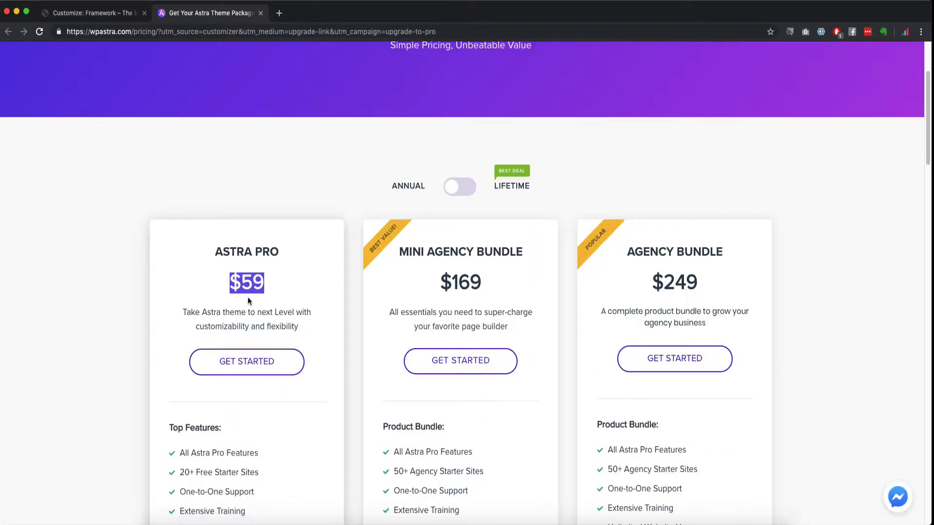
scroll(248, 296, down, 3)
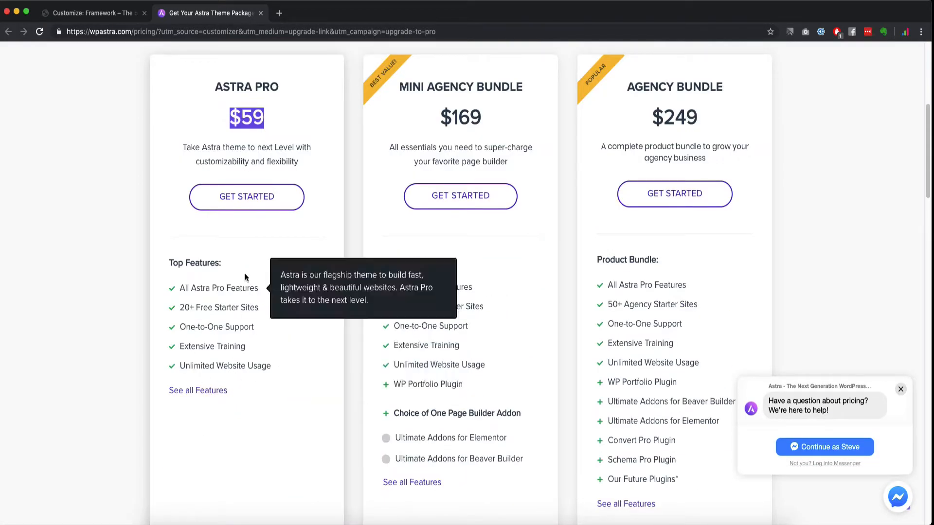
scroll(244, 275, up, 6)
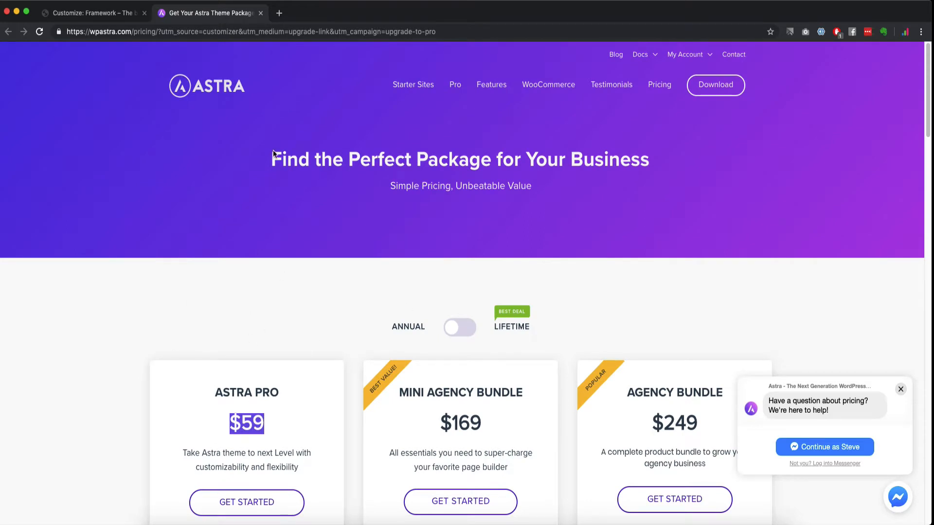
click(261, 14)
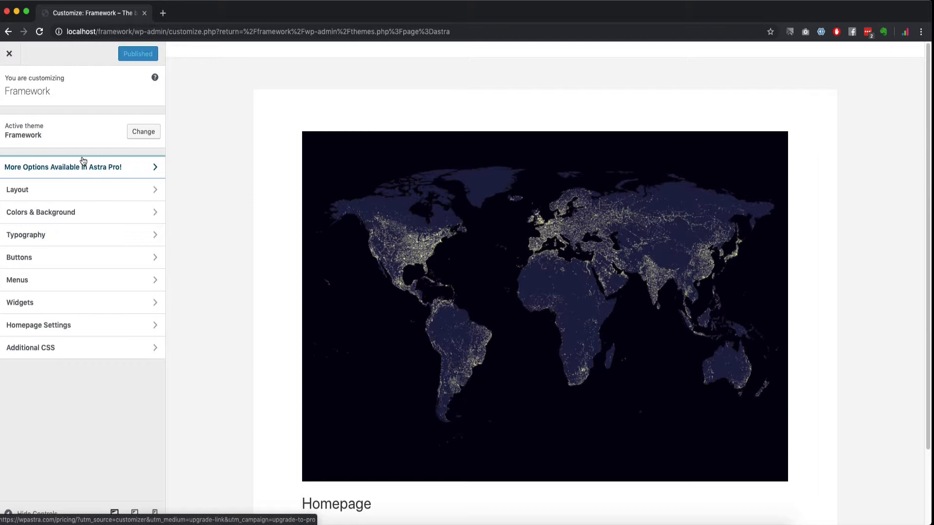
Step: Go to Layout > Header > Site Identity in the Customizer
click(127, 190)
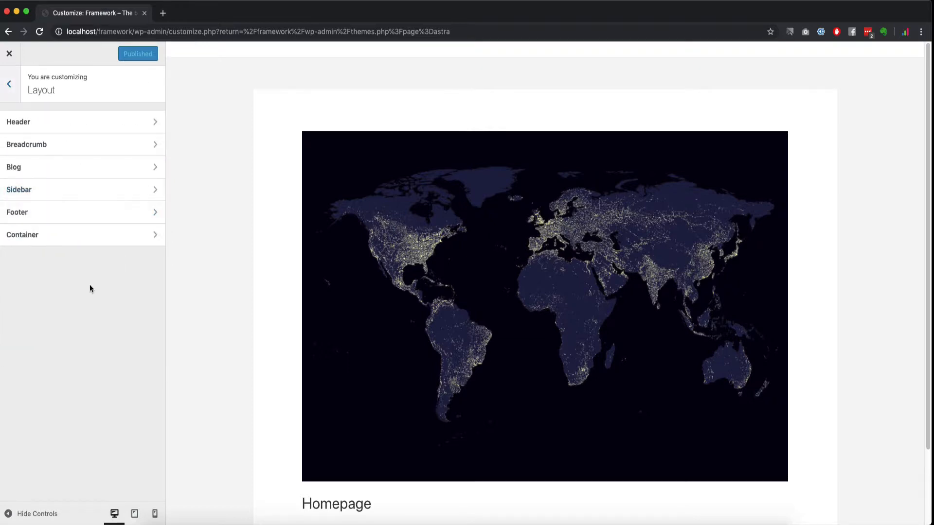
click(71, 122)
click(44, 126)
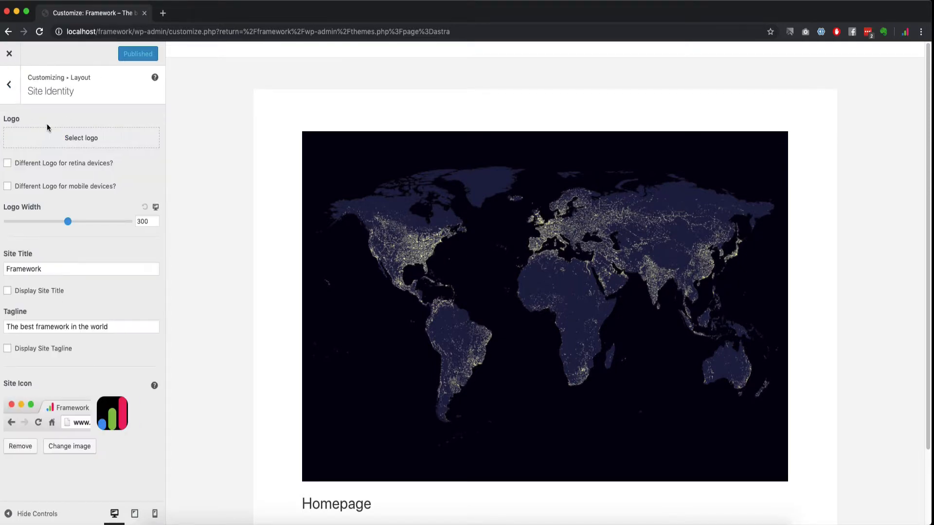
Step: Set Logo-600.png from the Media Library as the site logo, uncropped
click(83, 138)
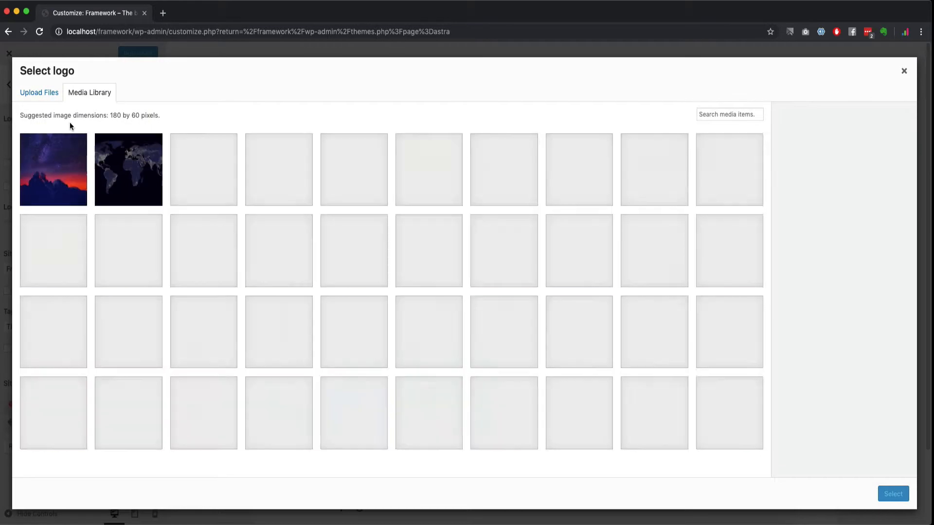
scroll(472, 337, down, 15)
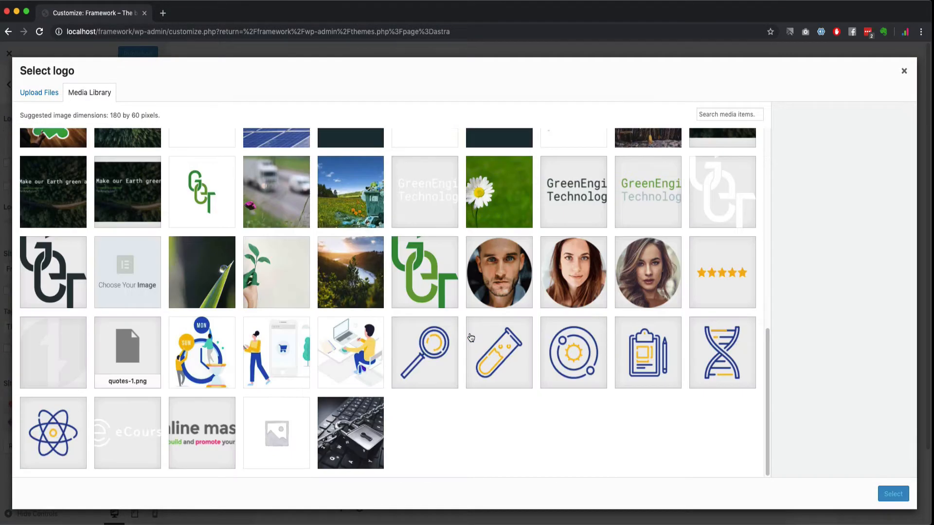
click(187, 432)
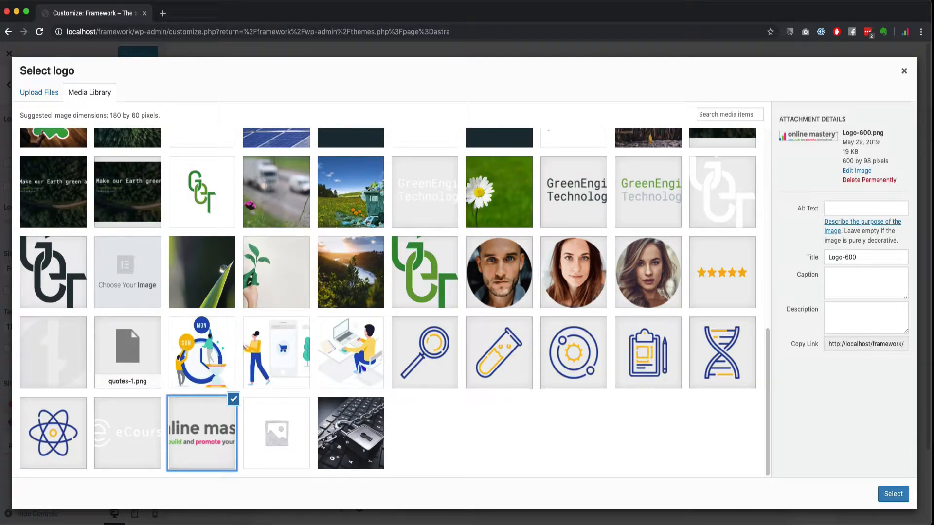
click(893, 494)
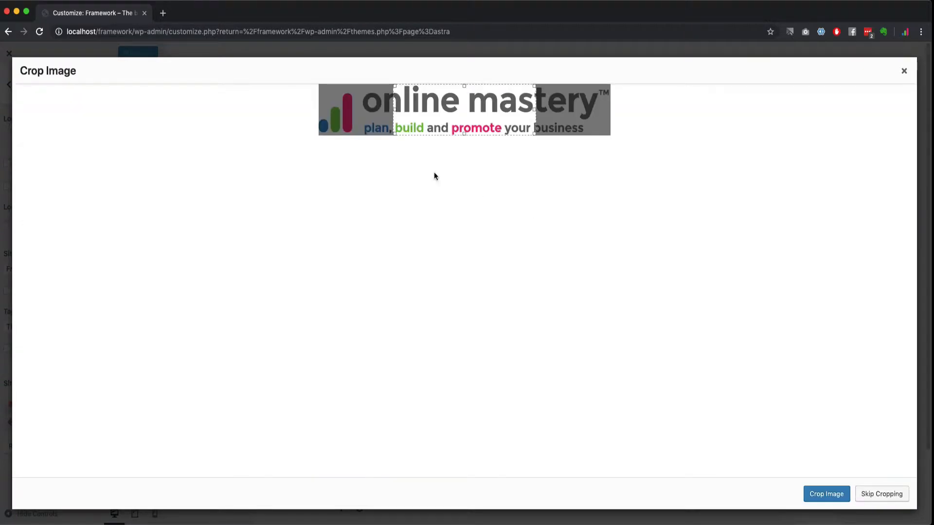
drag(394, 130, 279, 138)
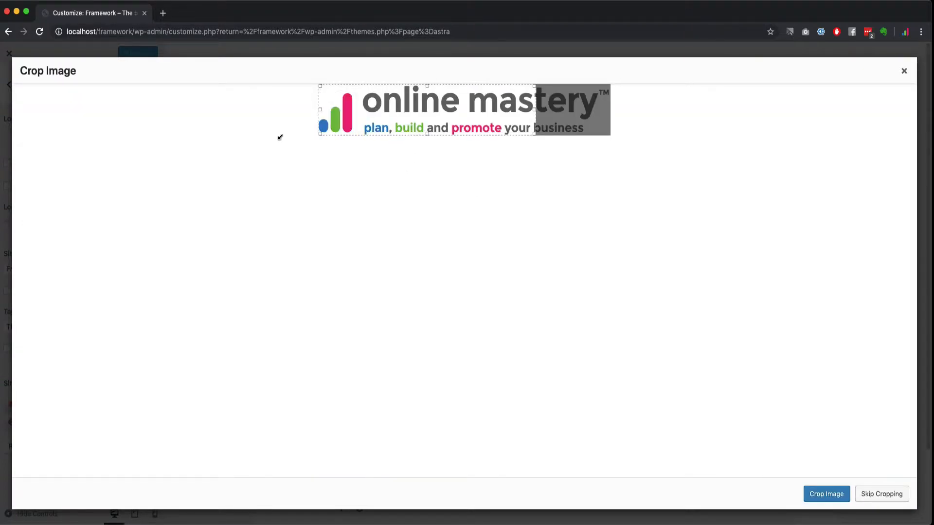
drag(536, 135, 652, 152)
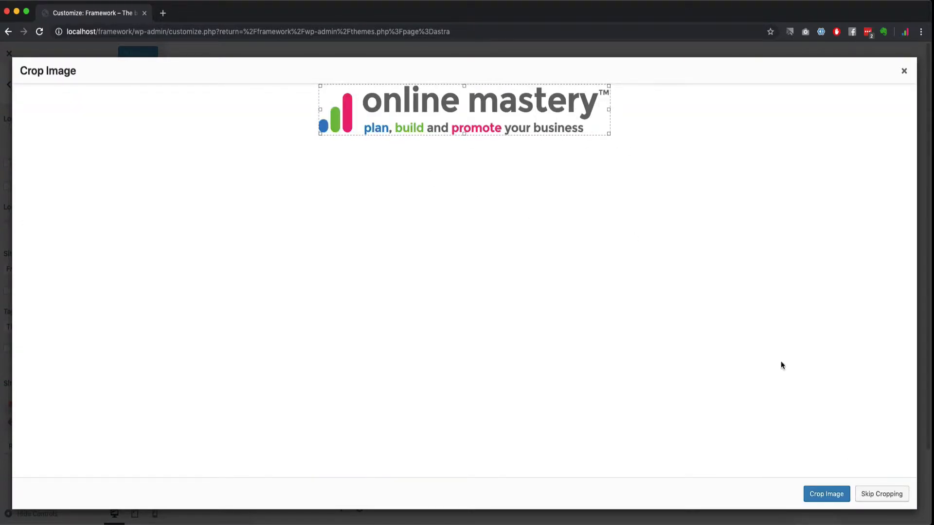
click(881, 495)
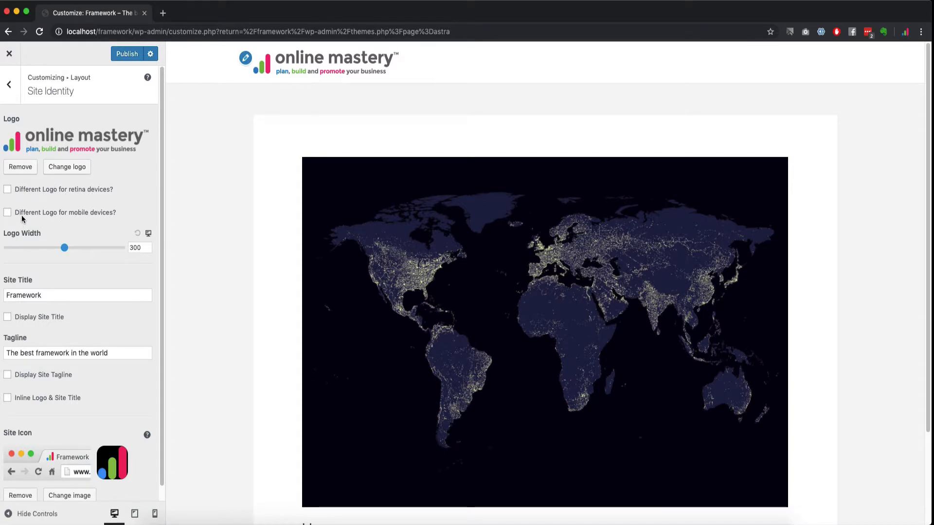
Step: Set the logo width to 250 and copy the site URL from the address bar
drag(66, 248, 38, 248)
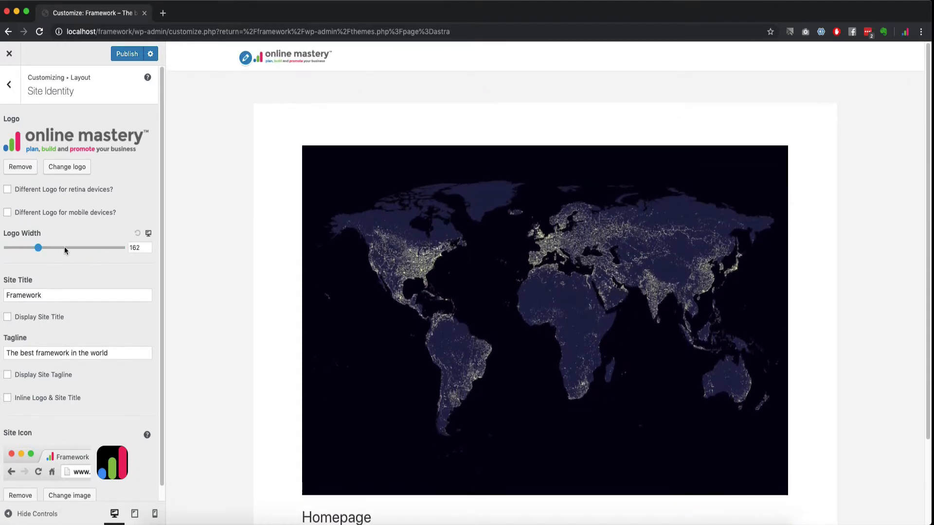
drag(145, 248, 96, 247)
text(250)
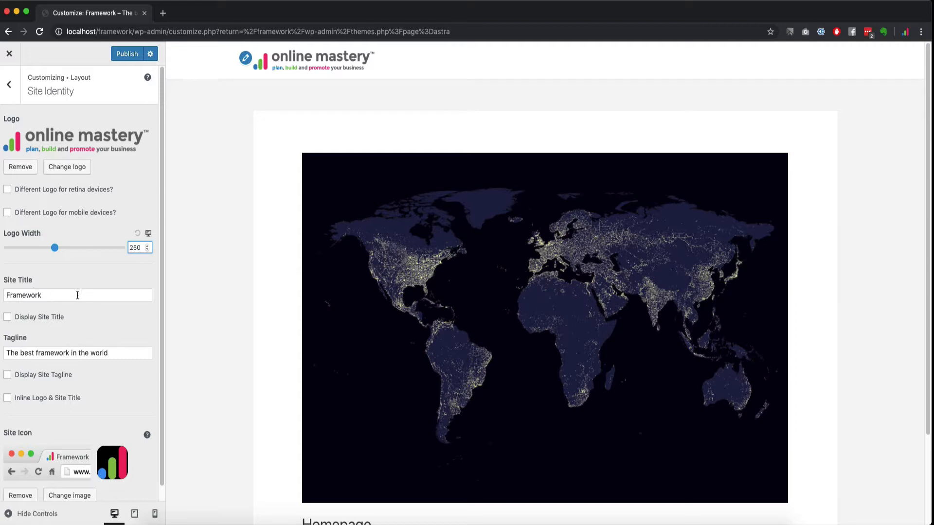
drag(134, 30, 51, 19)
key(super+c)
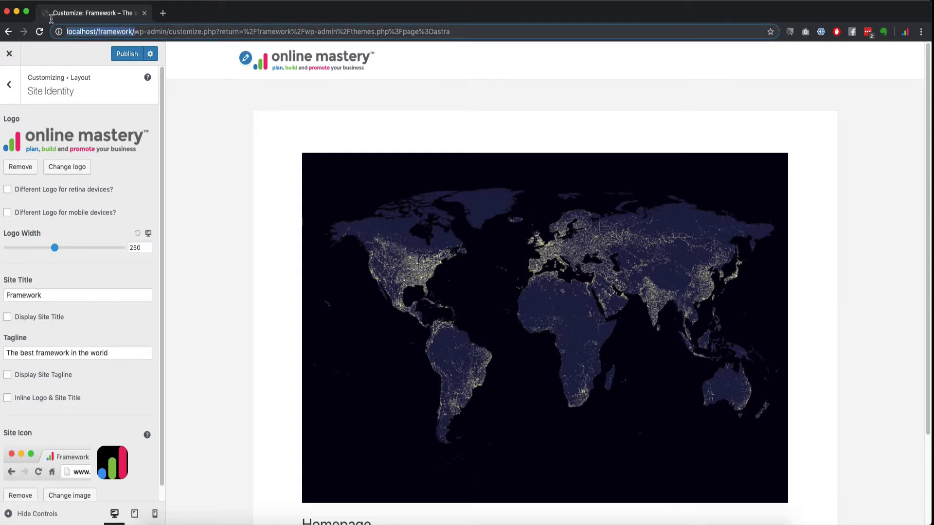
Step: Open the live Framework site in a new browser tab using the copied URL
click(168, 17)
key(super+v)
key(Return)
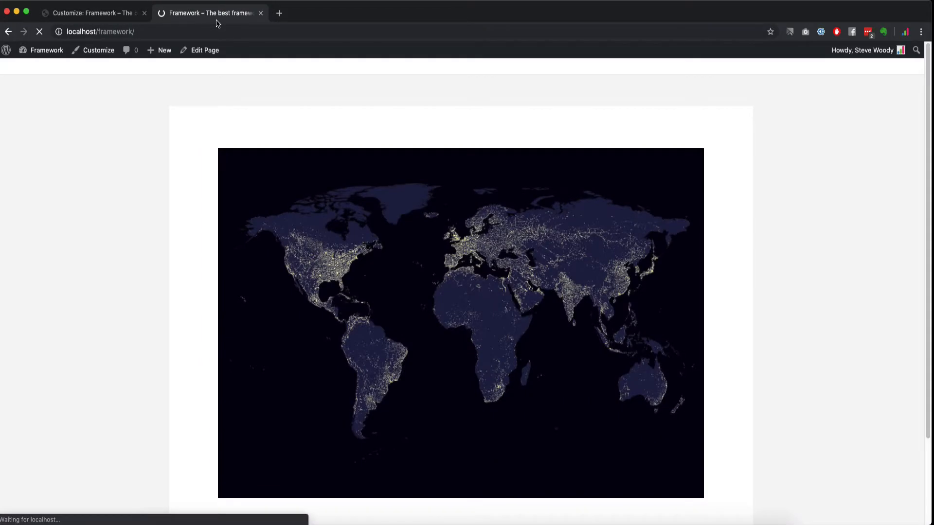
scroll(177, 226, down, 3)
scroll(169, 229, up, 3)
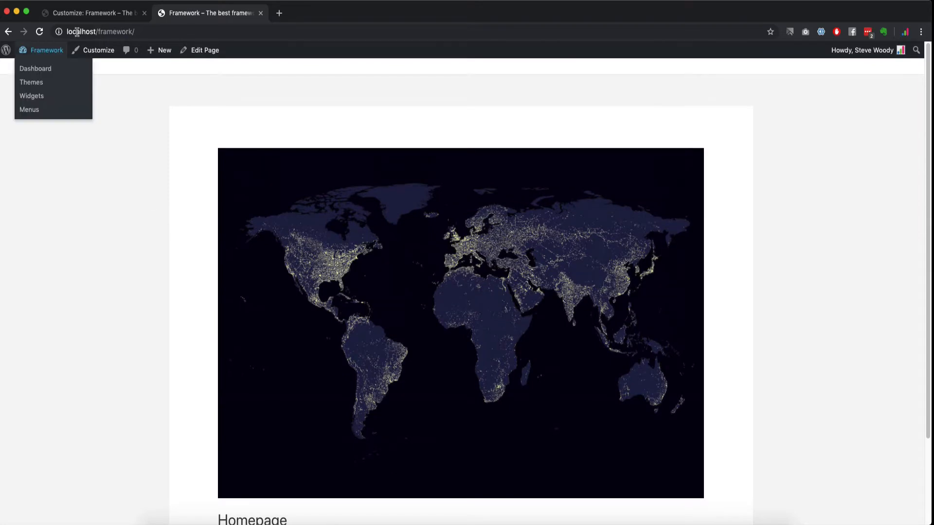
click(90, 13)
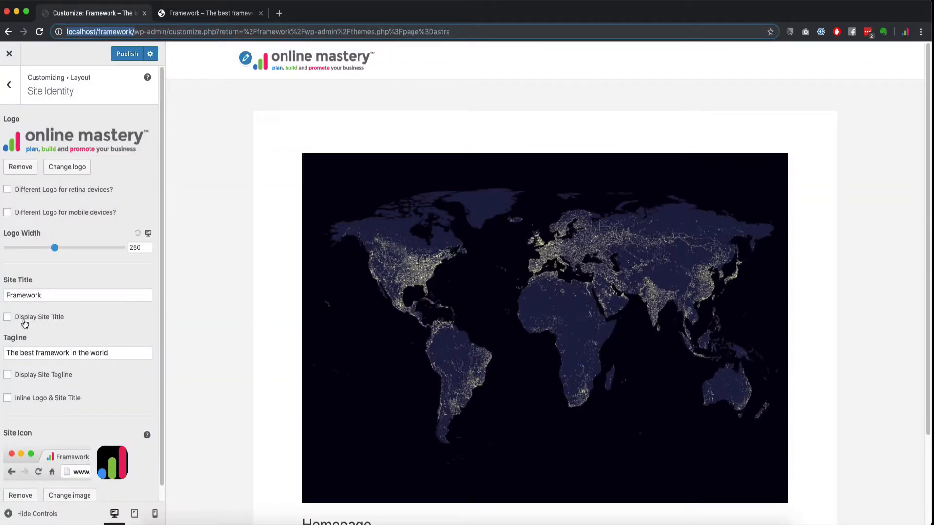
Step: Enable Display Site Title, Tagline and Inline logo/title, publish, and check the reloaded live site
click(8, 317)
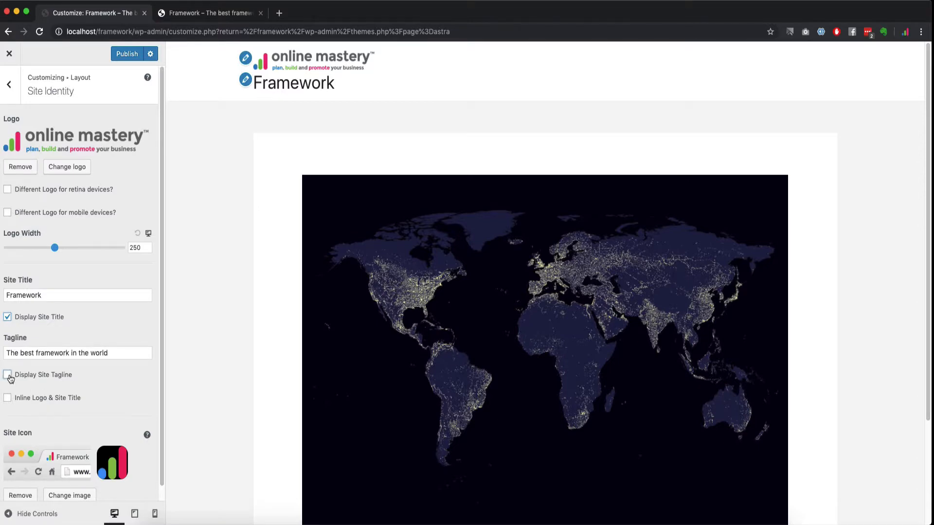
click(7, 375)
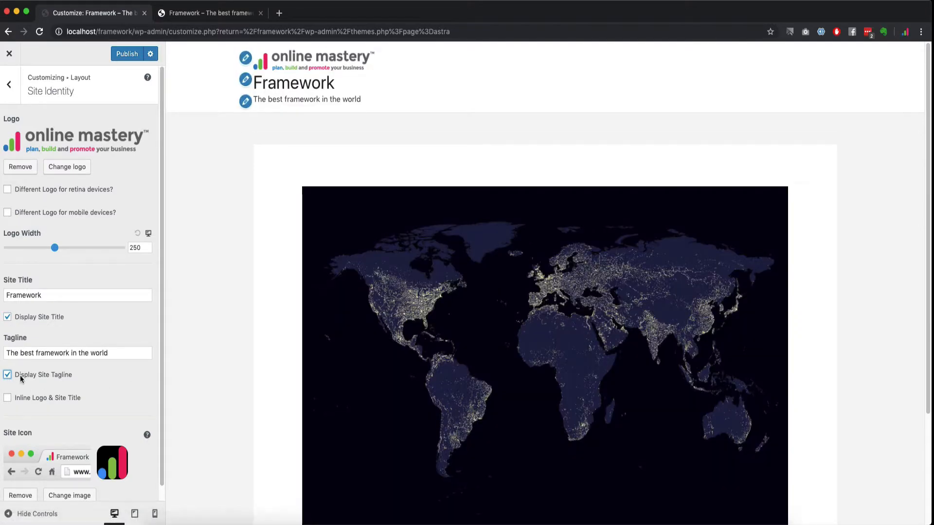
click(8, 398)
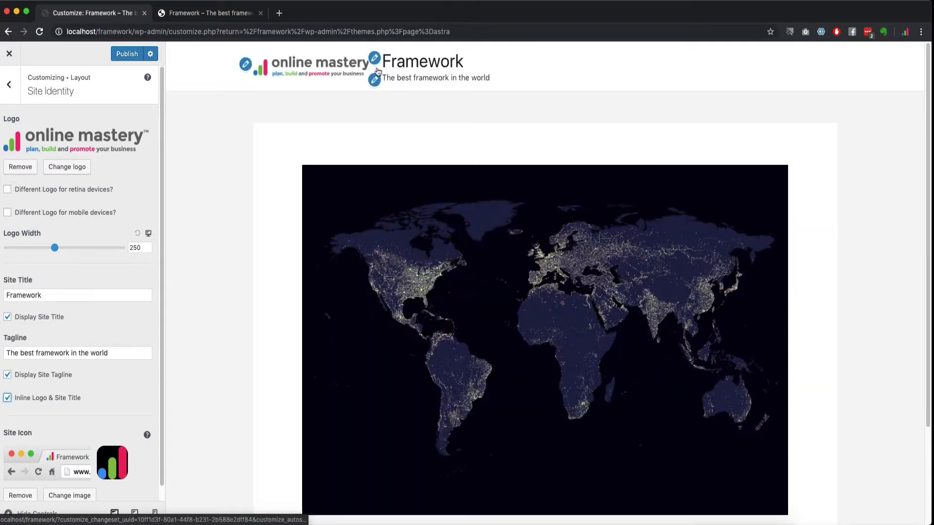
click(131, 53)
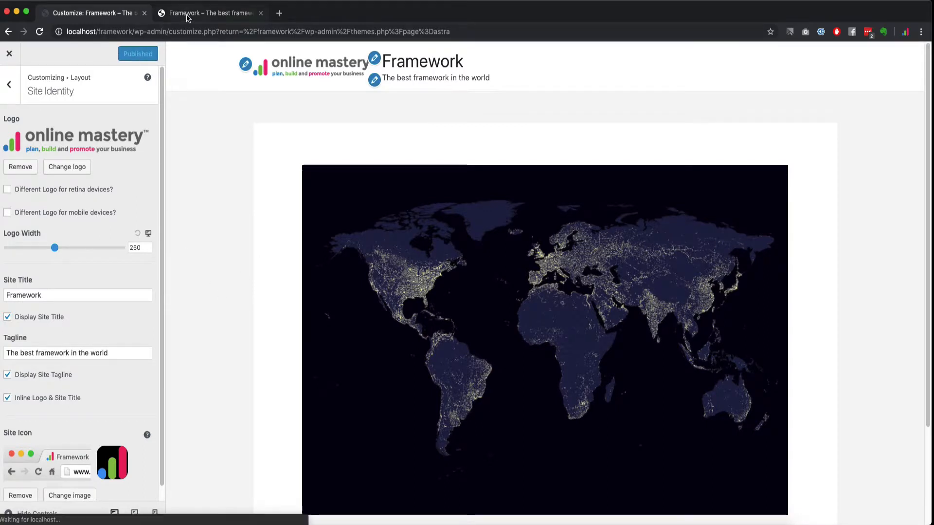
click(188, 13)
click(39, 32)
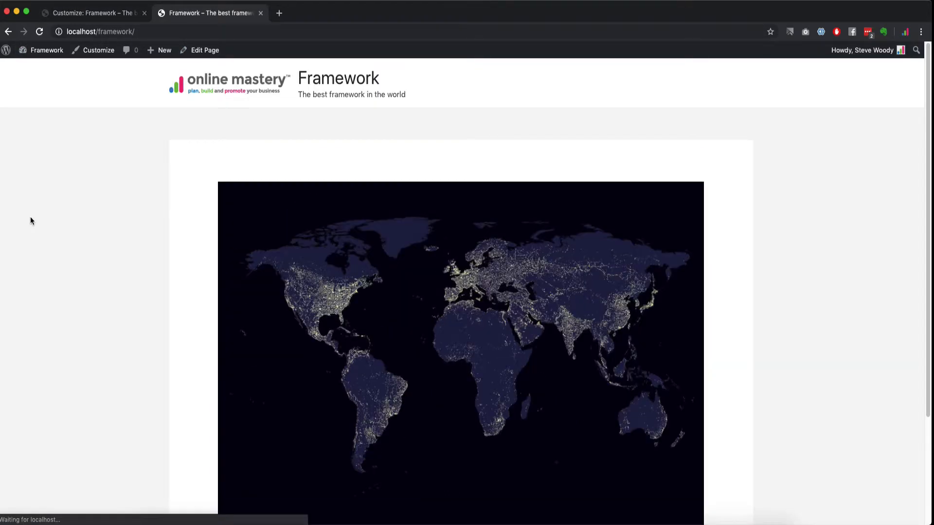
click(90, 13)
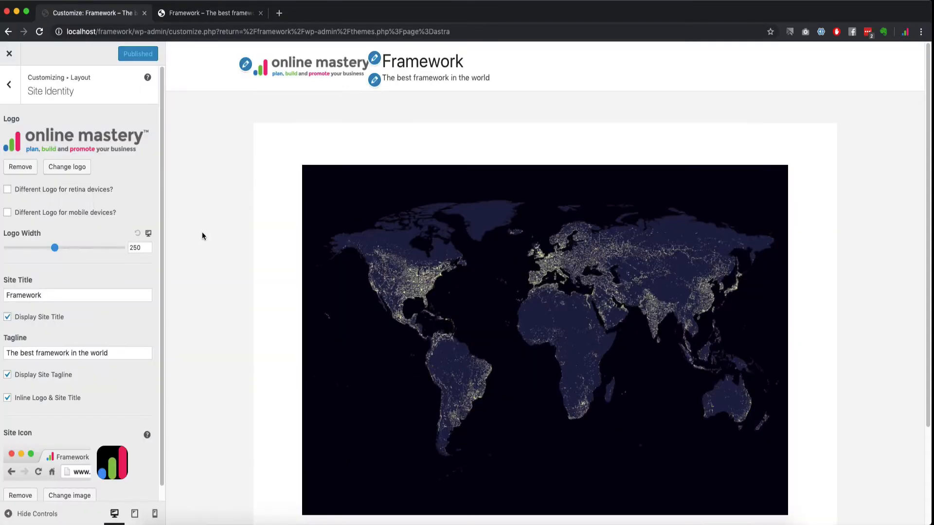
Step: Turn off site title, tagline and inline logo/title so only the logo shows
click(7, 317)
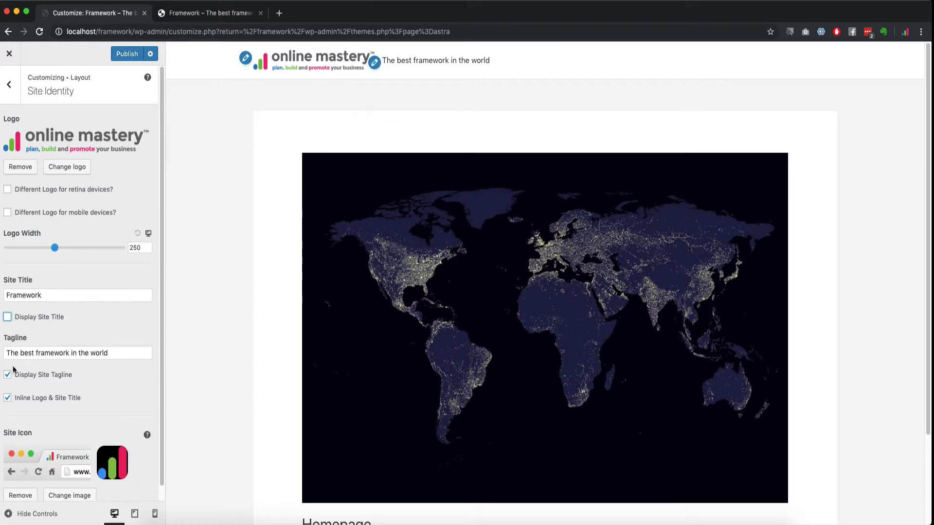
click(7, 375)
click(7, 398)
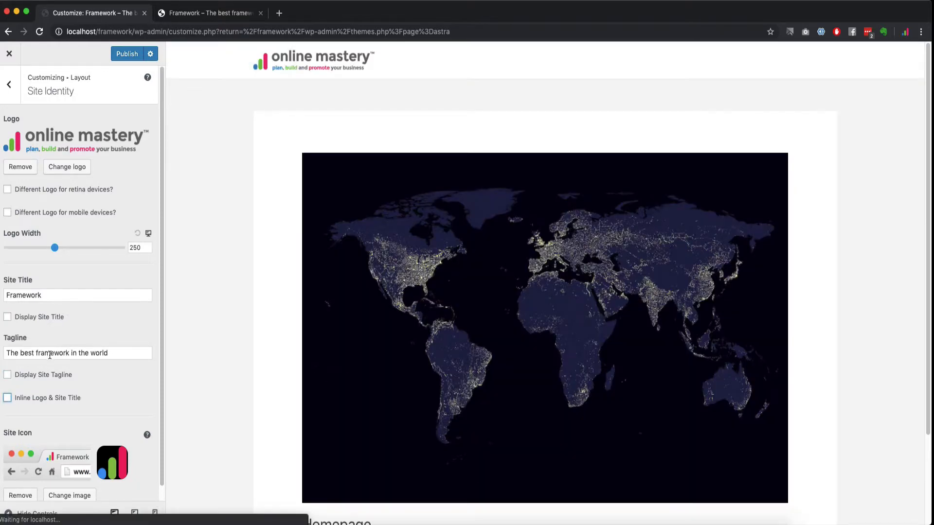
scroll(50, 358, down, 1)
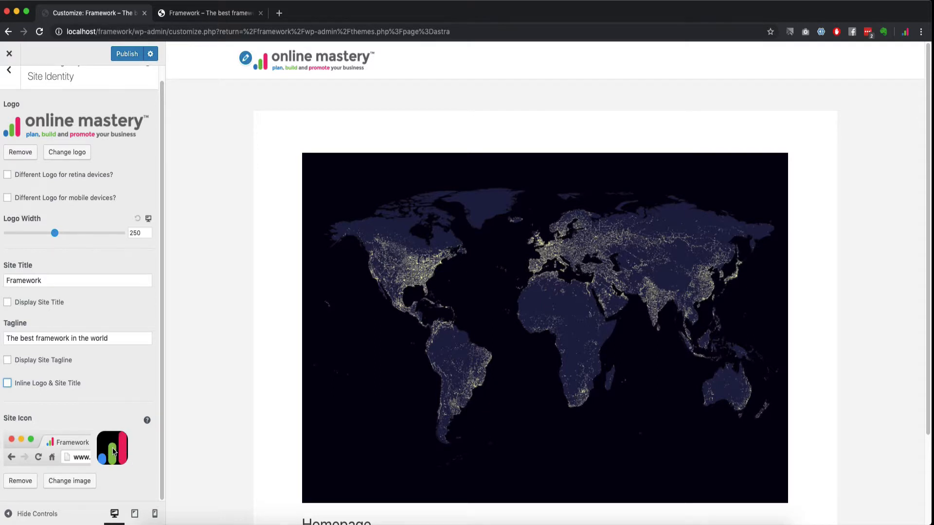
Step: Publish the header settings and set the atom image as the site icon without cropping
click(120, 56)
click(61, 482)
scroll(143, 361, down, 15)
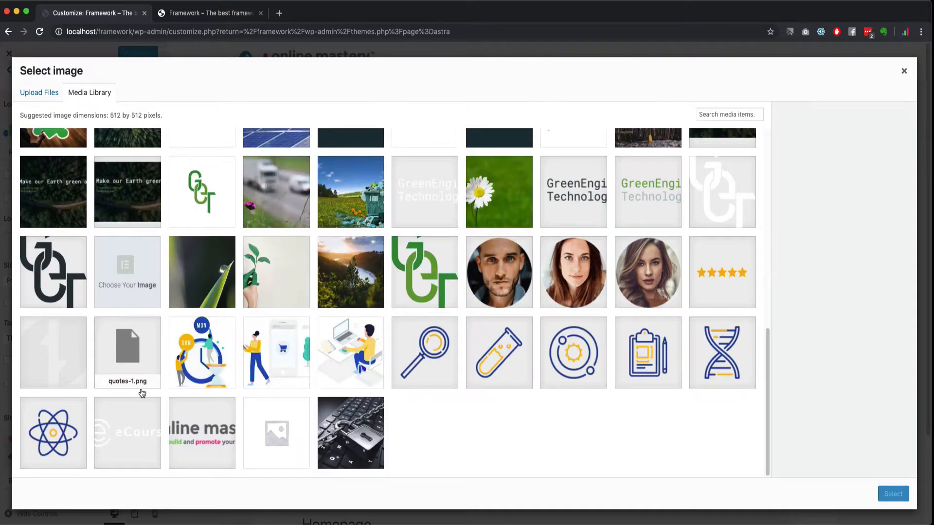
click(67, 433)
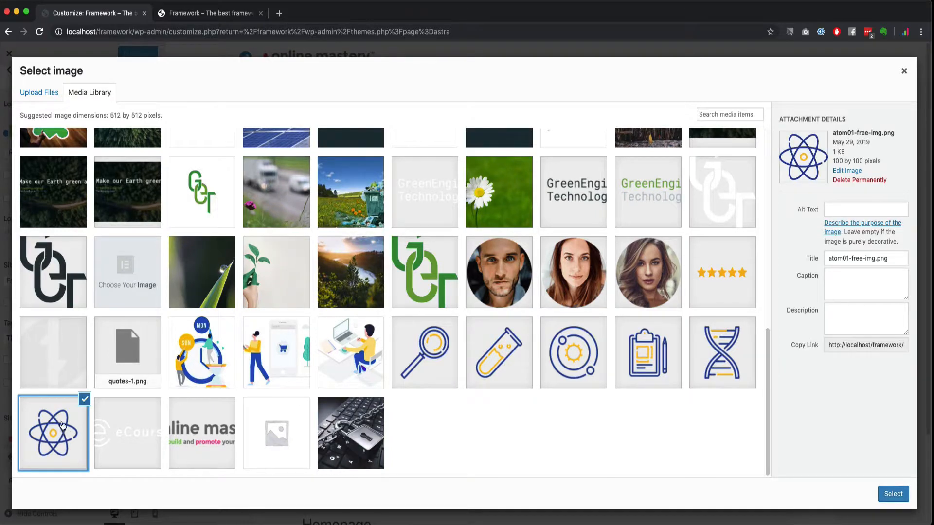
click(892, 497)
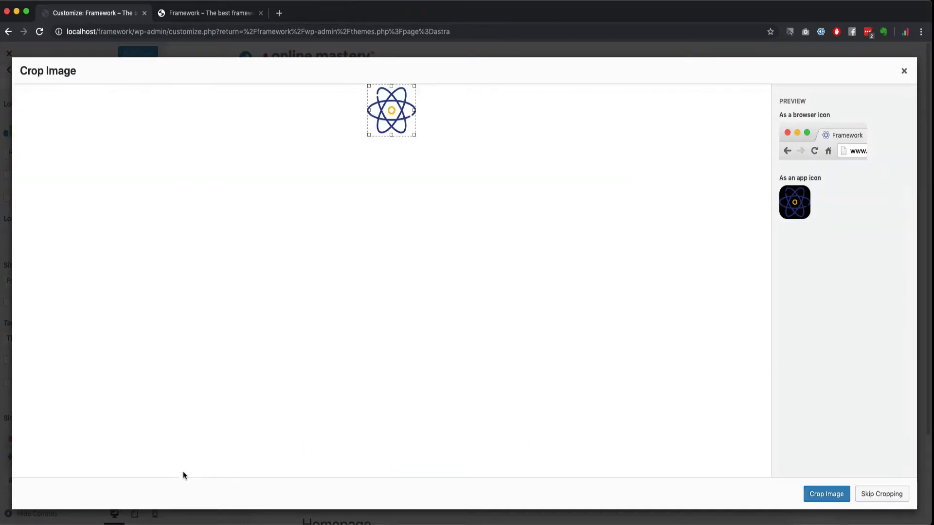
click(873, 494)
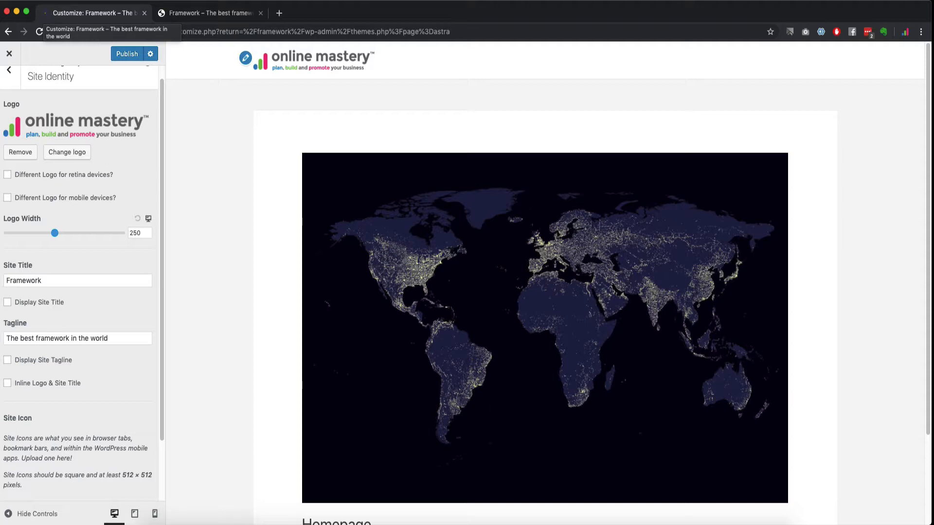
Step: Replace the site icon with woocommerce-placeholder.png, cropped to a square
scroll(56, 408, down, 3)
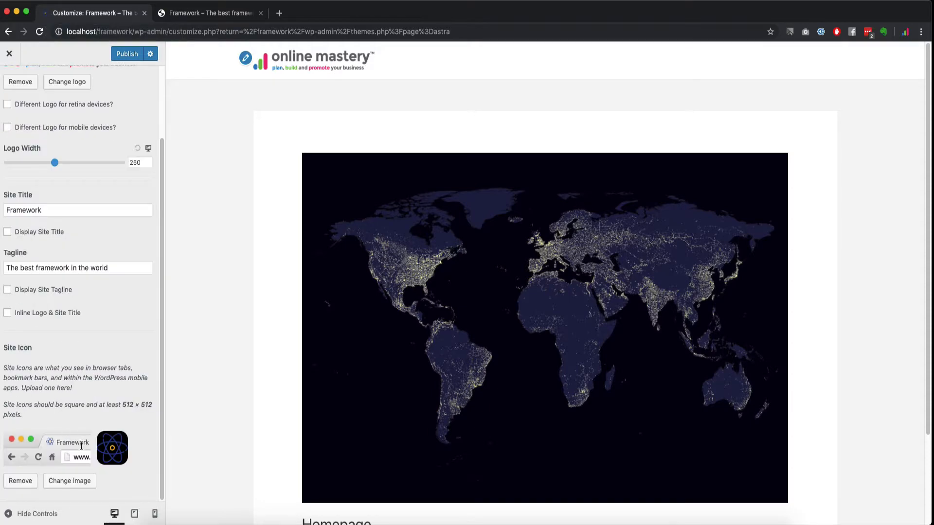
click(69, 482)
scroll(165, 393, down, 10)
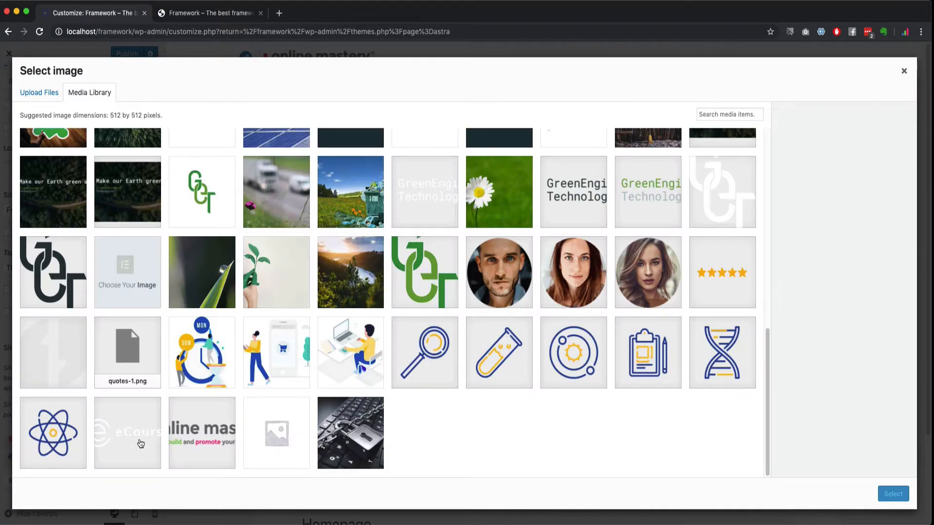
click(282, 450)
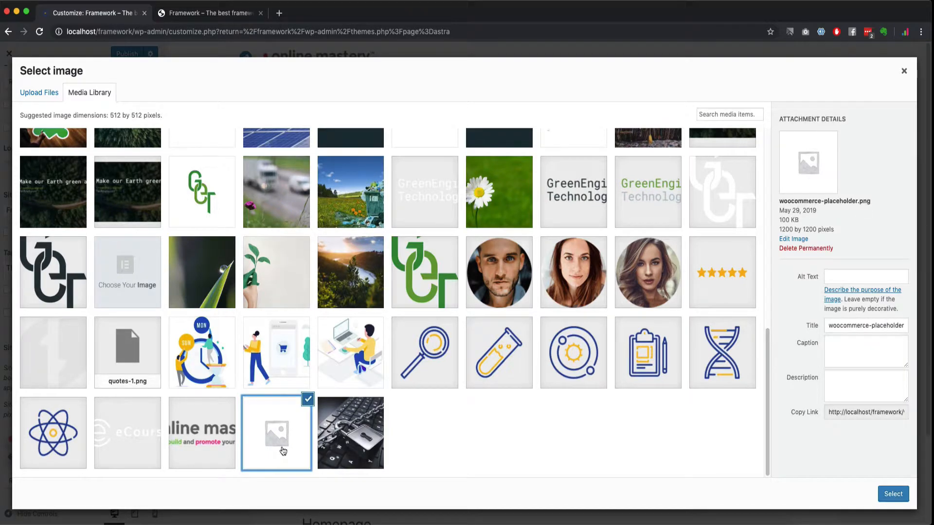
click(893, 495)
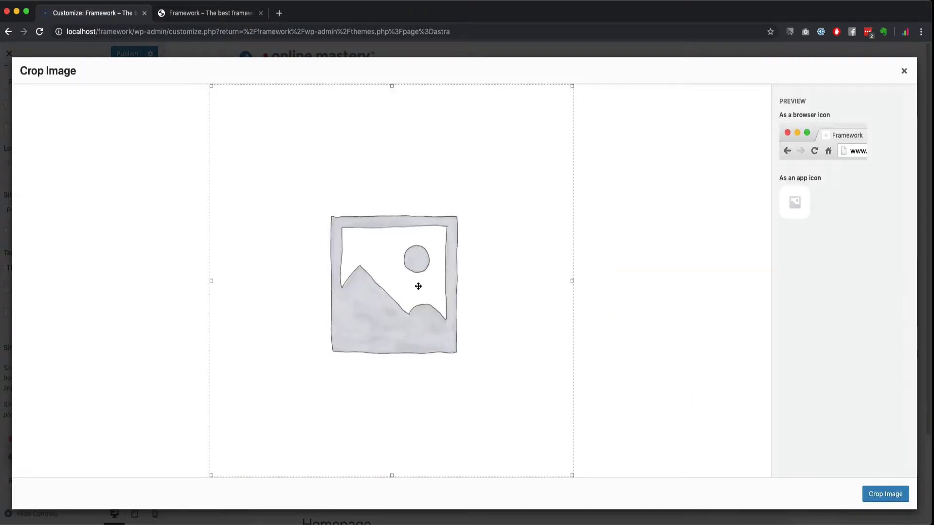
click(878, 495)
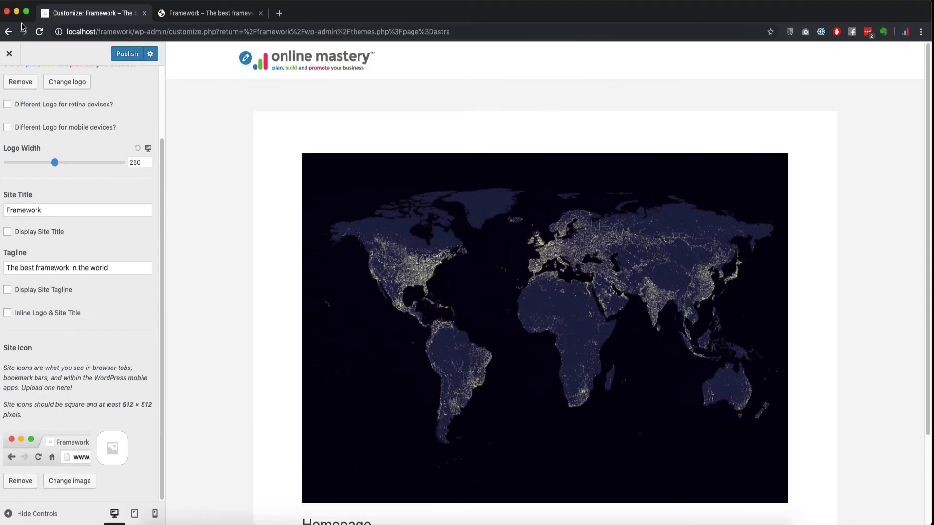
Step: Upload logo-500-padding.png from Finder and set it as the site icon, skipping cropping
click(78, 482)
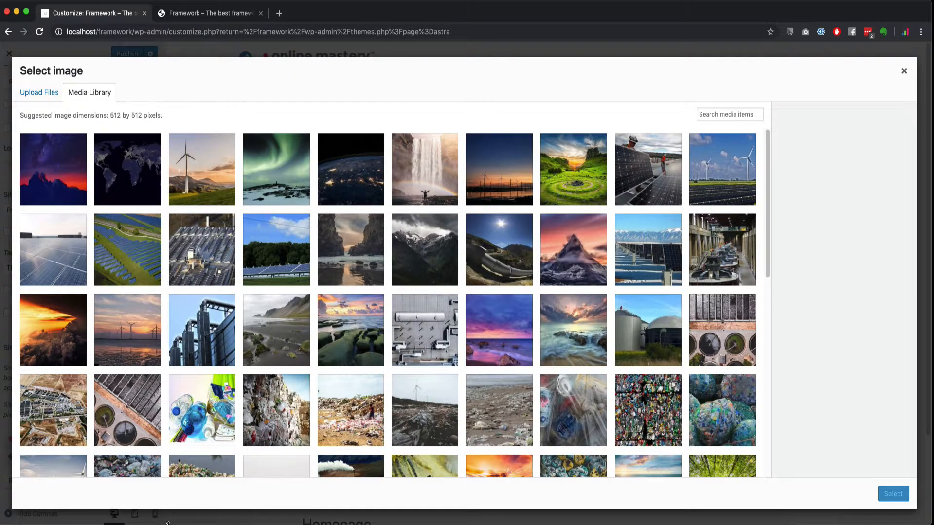
click(159, 516)
drag(527, 90, 933, 112)
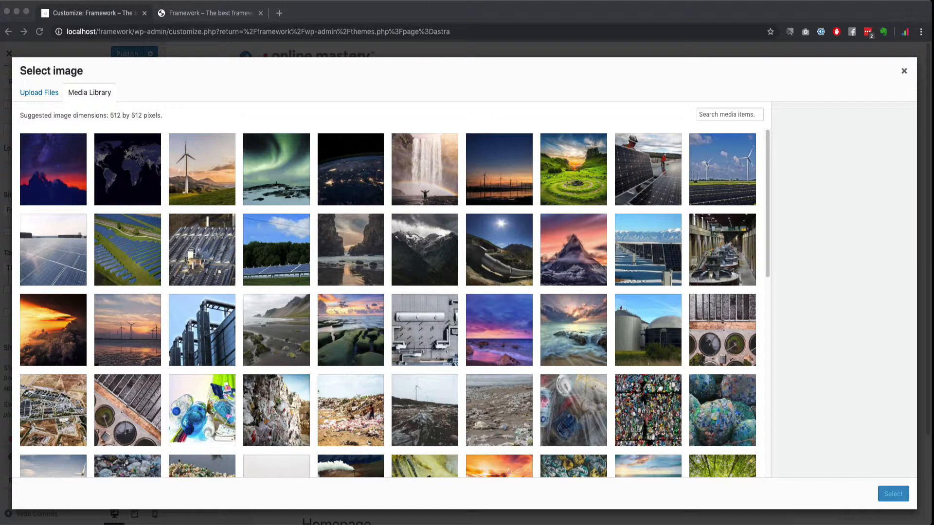
drag(932, 263, 472, 263)
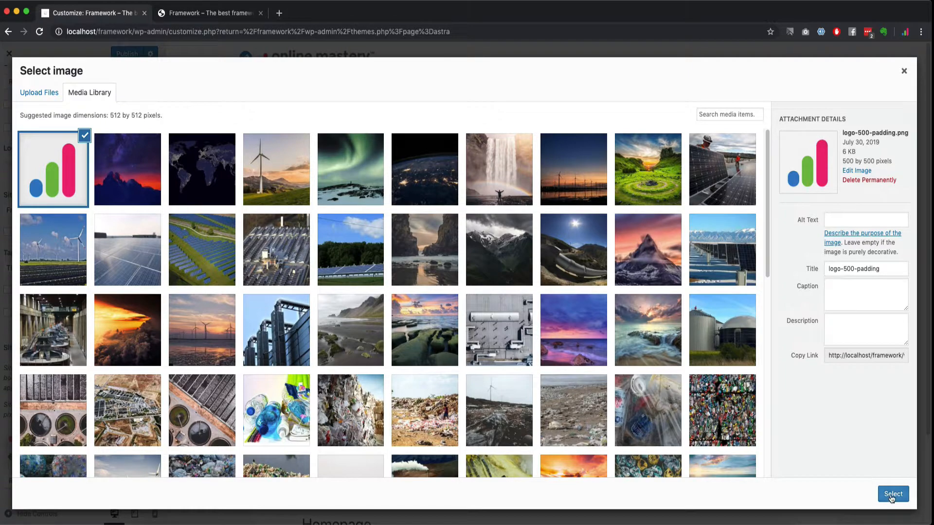
click(893, 494)
click(890, 494)
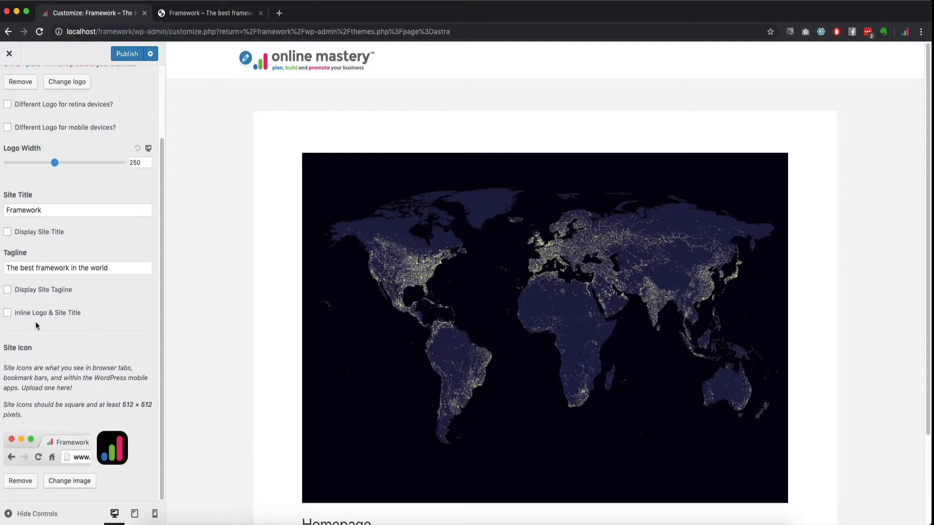
Step: Publish the changes, reload the live site to verify the icon, and return to Customize
click(129, 54)
click(220, 13)
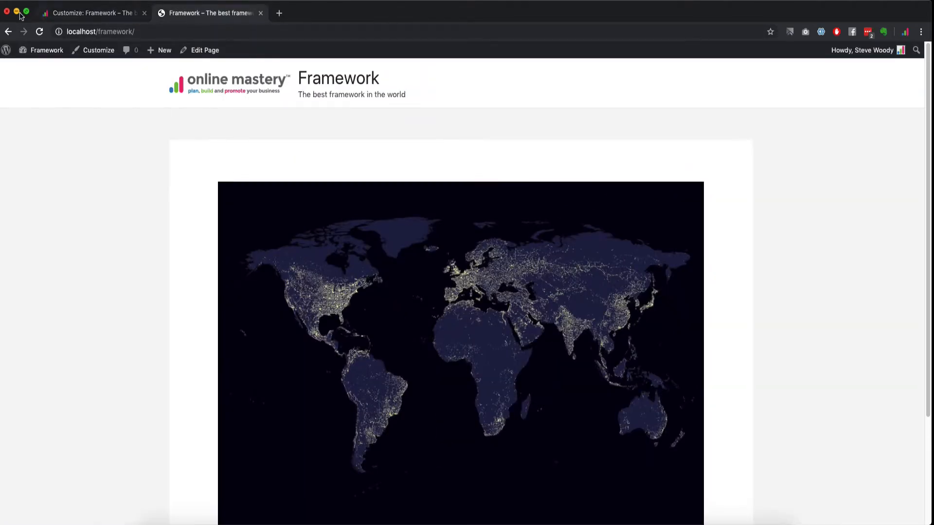
click(39, 31)
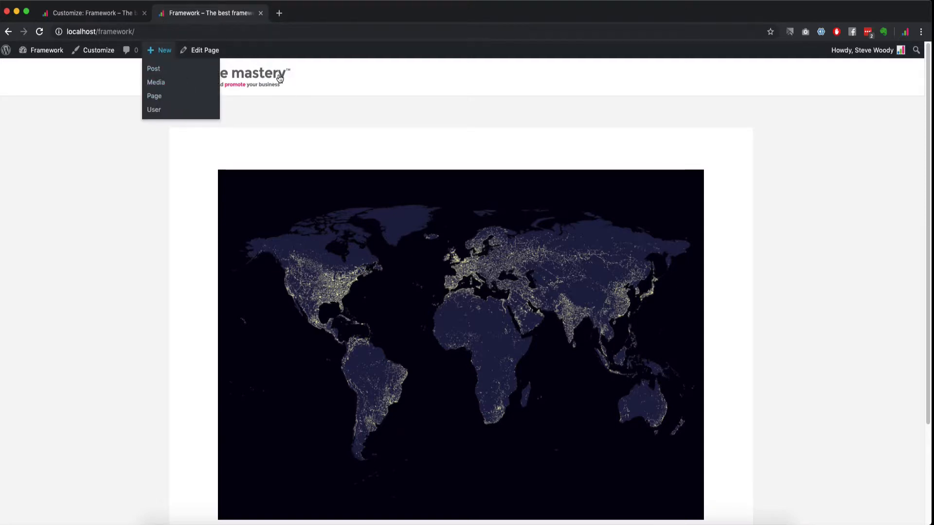
click(71, 11)
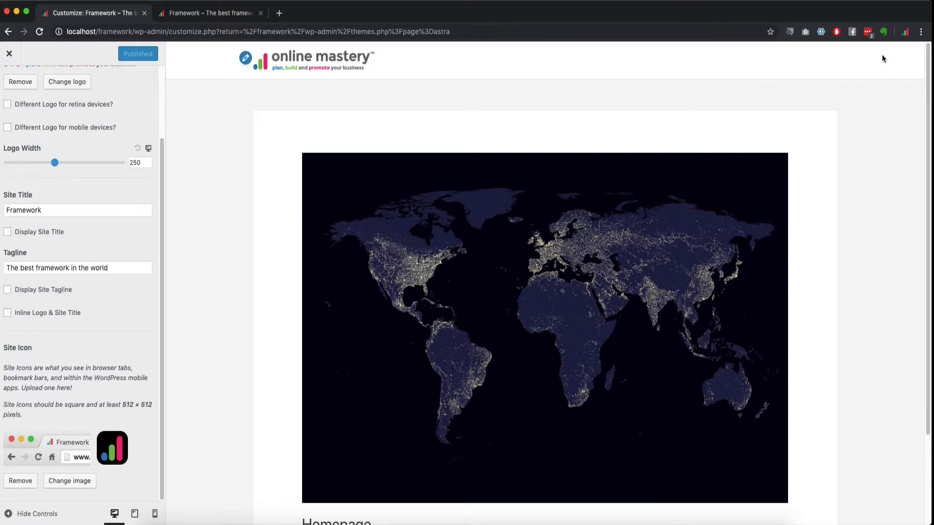
Step: Try the centred Primary Header layout, then switch back to the logo-left layout
scroll(41, 168, up, 4)
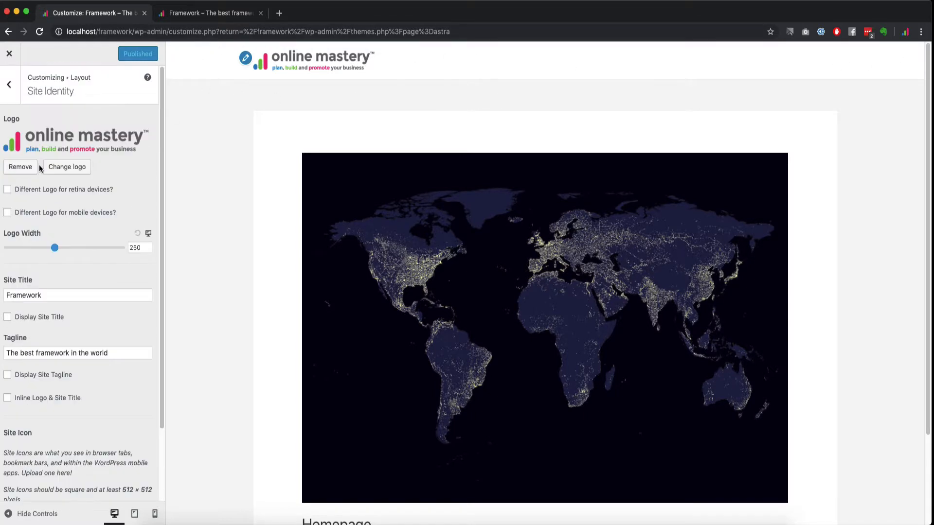
click(10, 84)
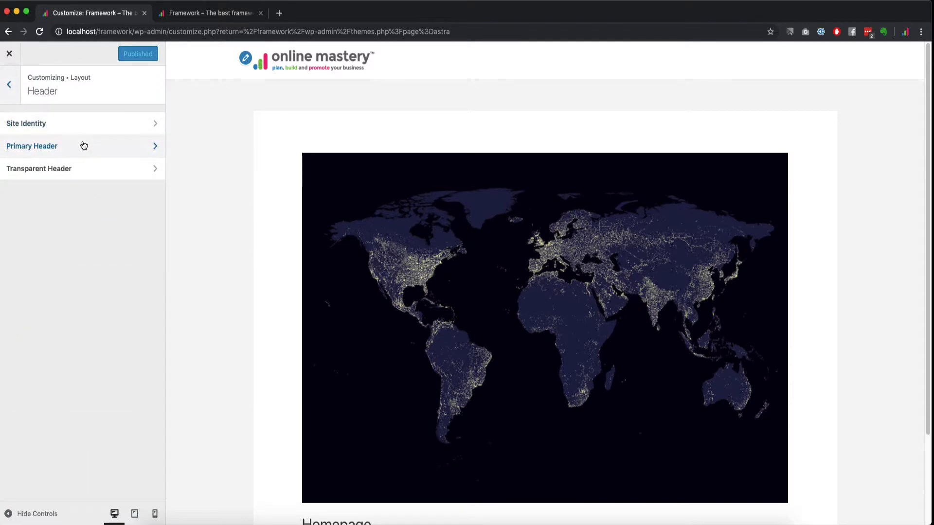
click(83, 147)
click(61, 148)
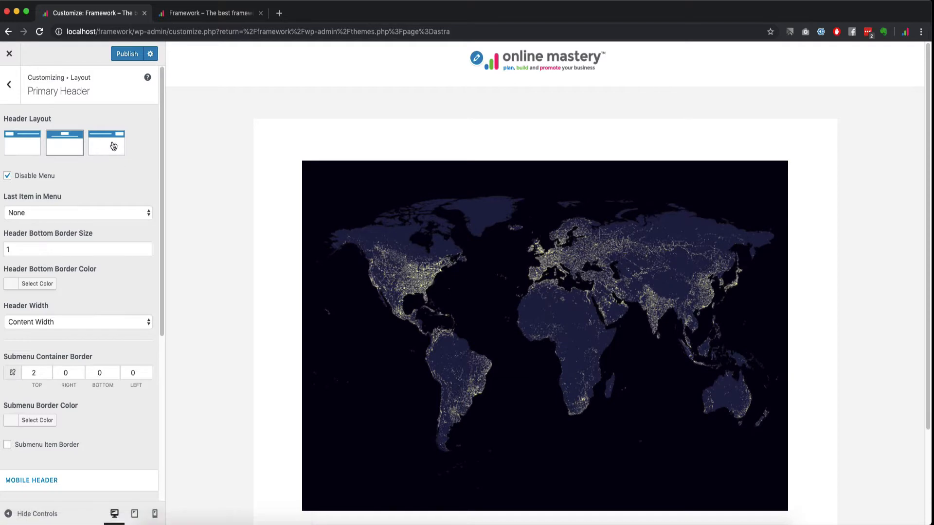
click(29, 144)
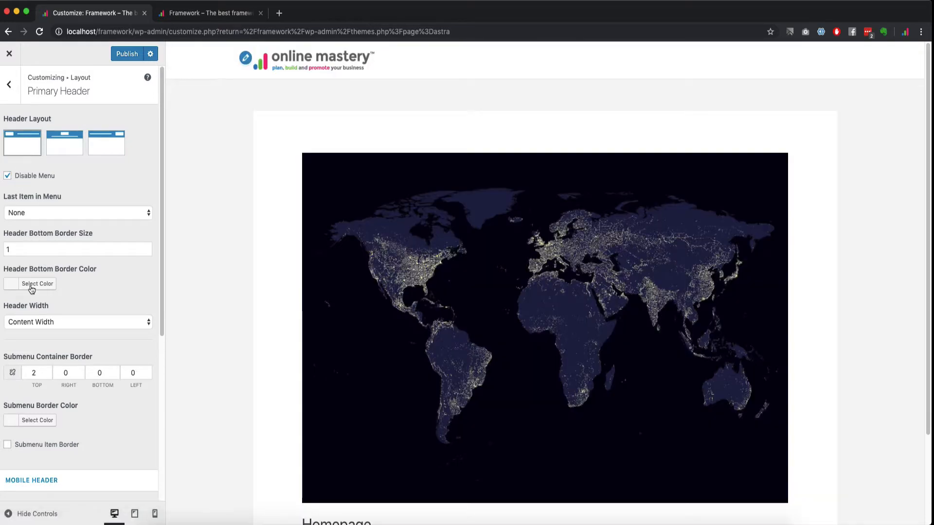
click(10, 85)
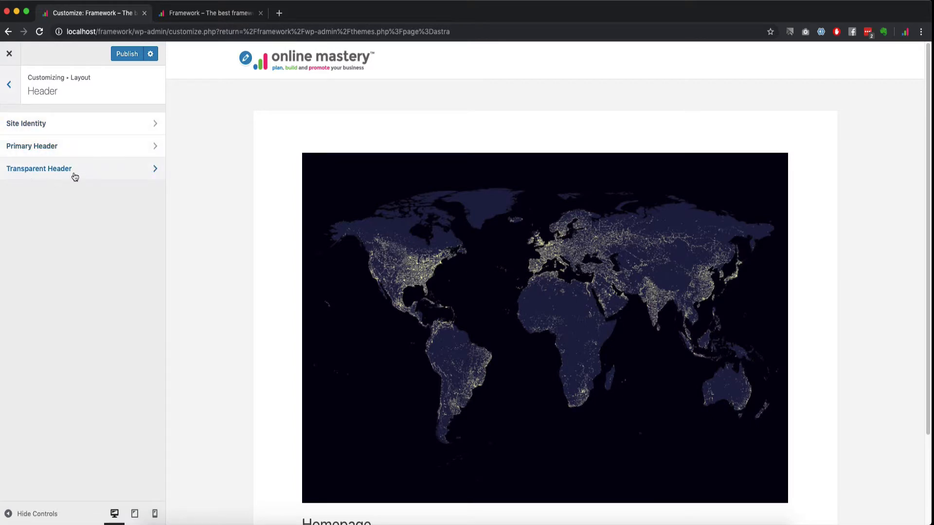
Step: Review the Blog / Archive and Single Post layout settings without changing anything
click(11, 92)
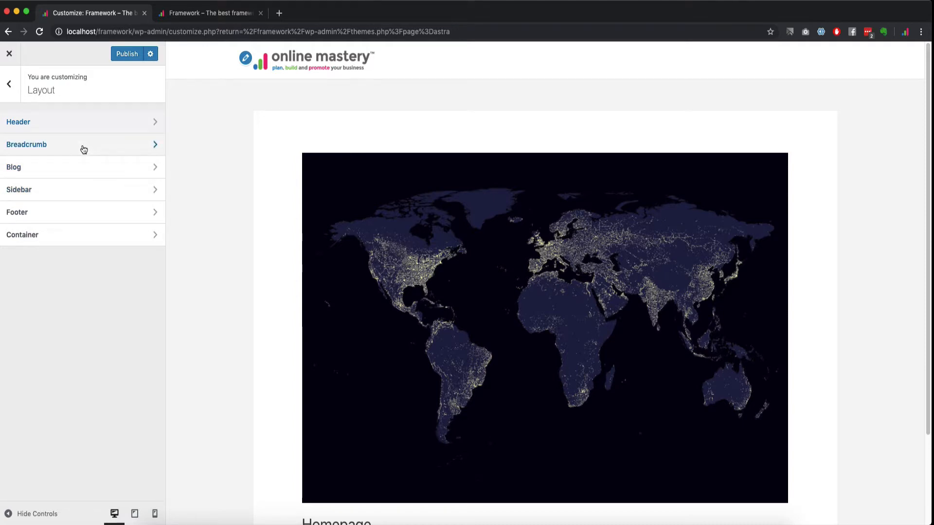
click(75, 167)
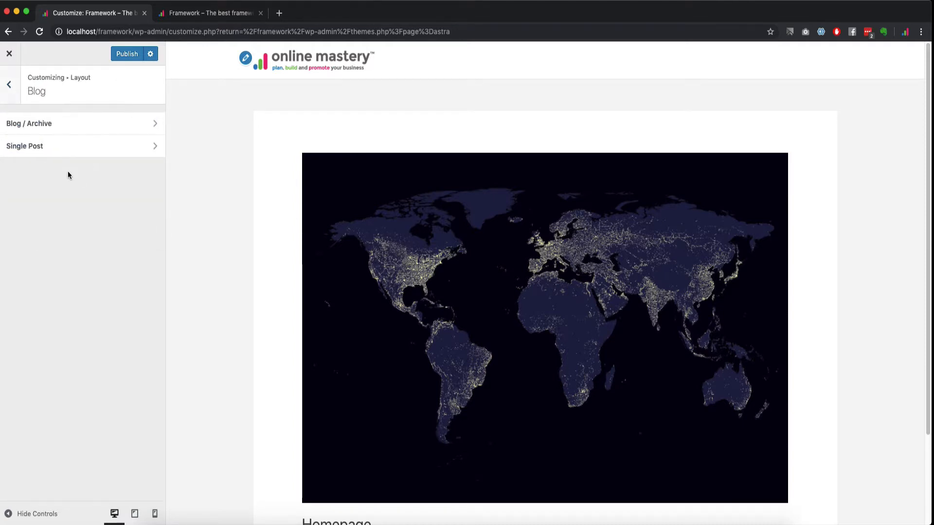
click(66, 129)
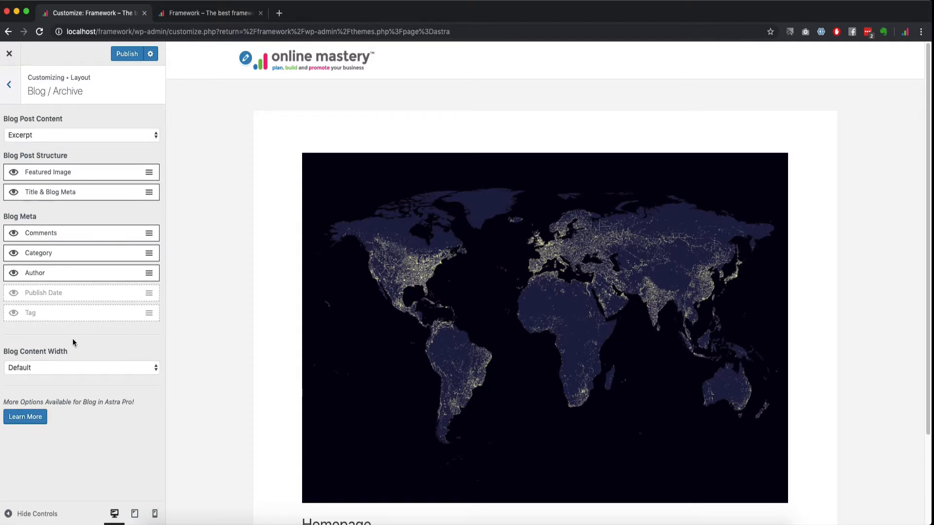
click(11, 85)
click(31, 147)
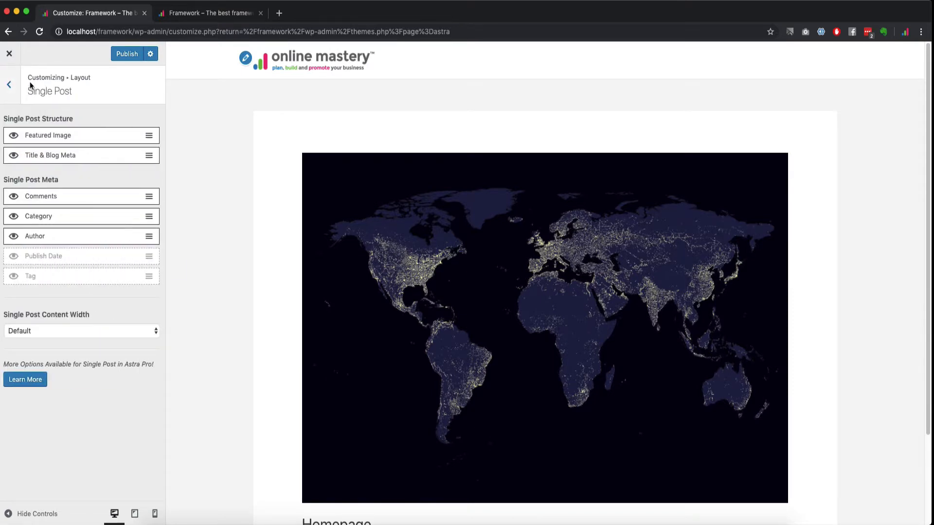
click(14, 91)
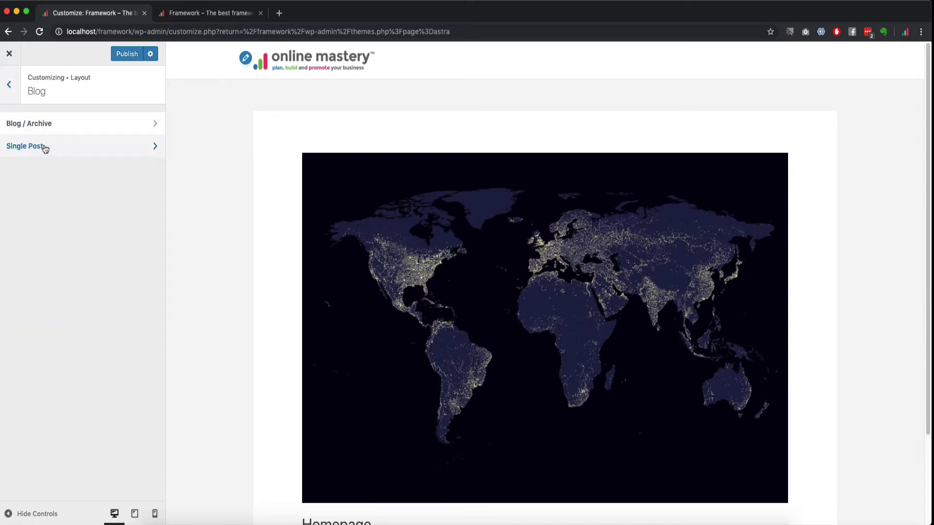
click(115, 147)
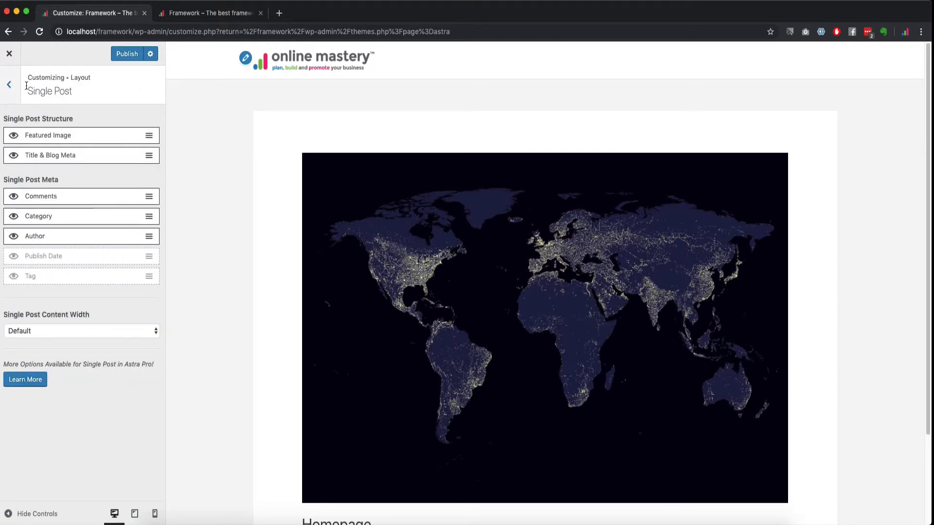
click(10, 86)
click(10, 85)
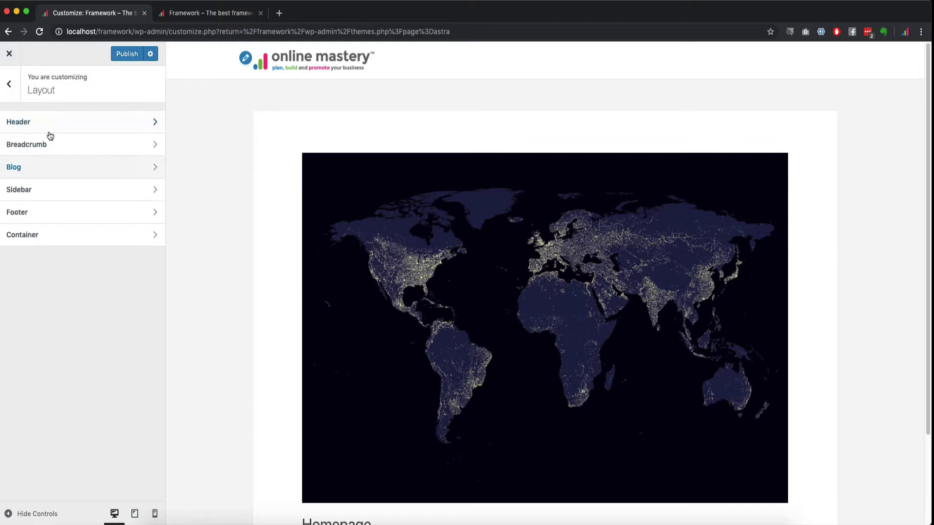
Step: Leave the Pages sidebar at Default and view the Footer Widgets and Footer Bar options
click(32, 190)
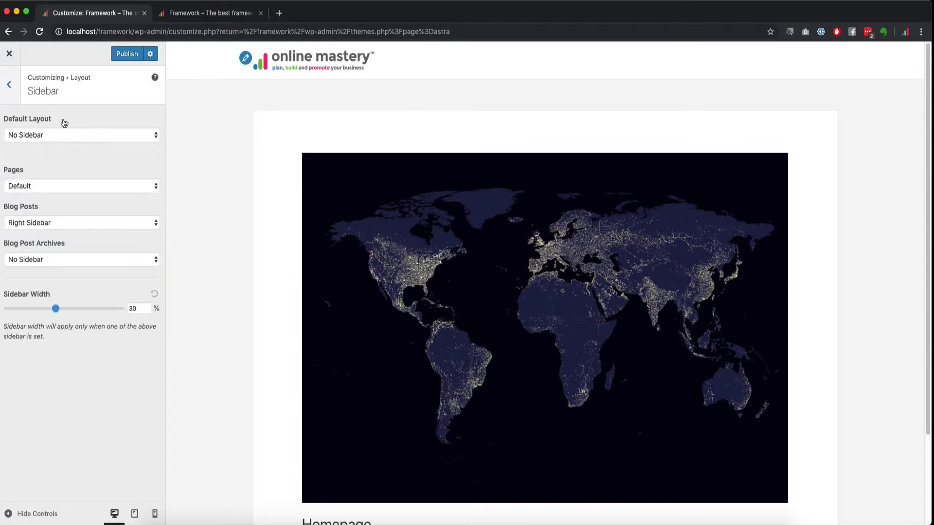
click(47, 187)
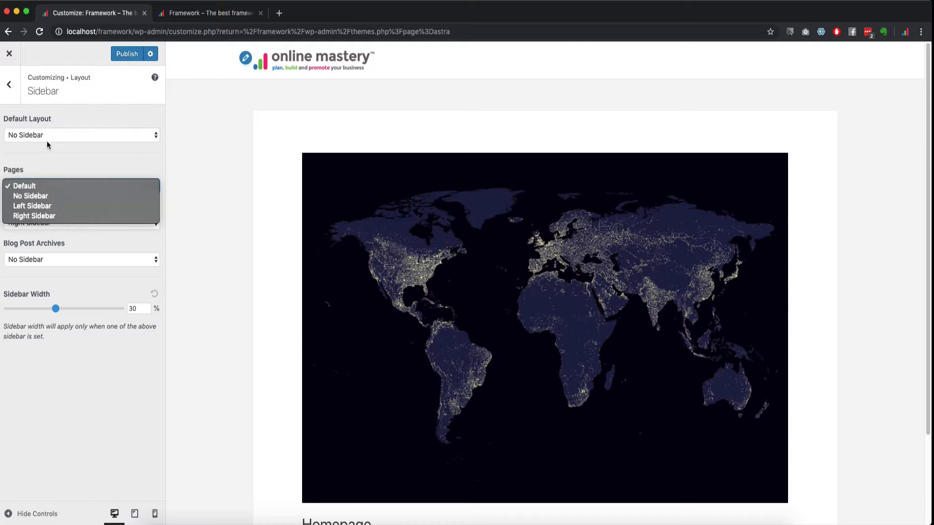
click(34, 188)
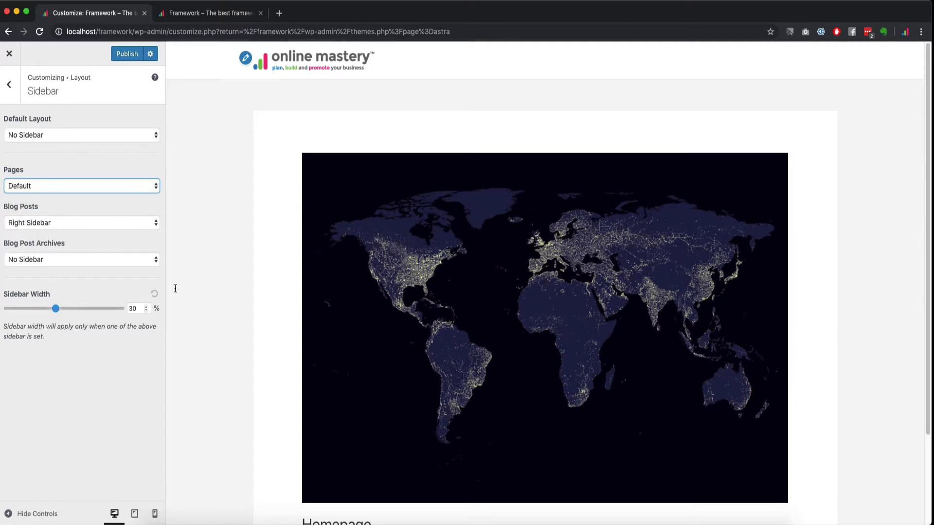
click(16, 85)
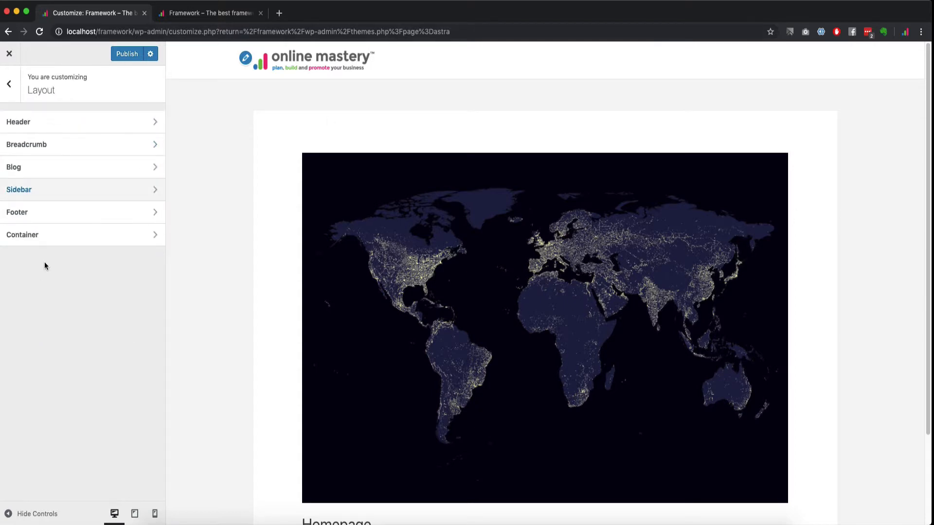
click(46, 210)
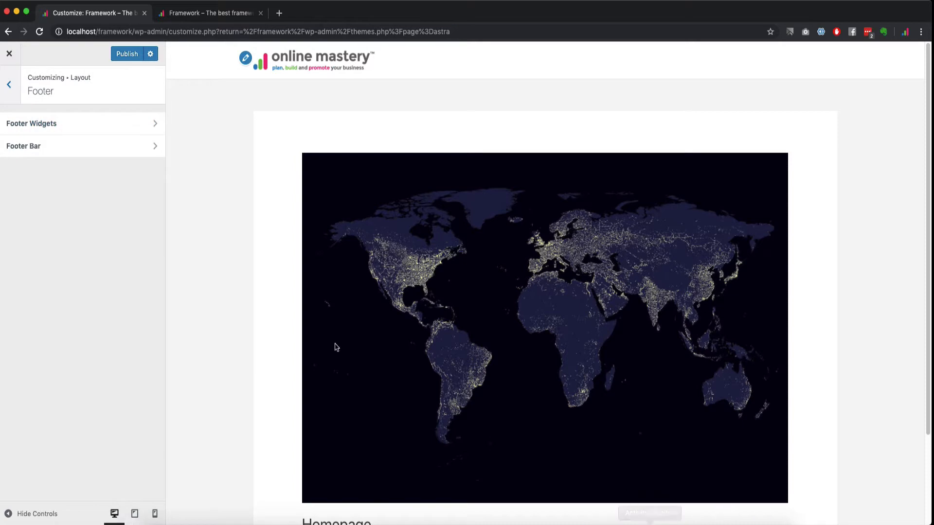
scroll(287, 384, down, 3)
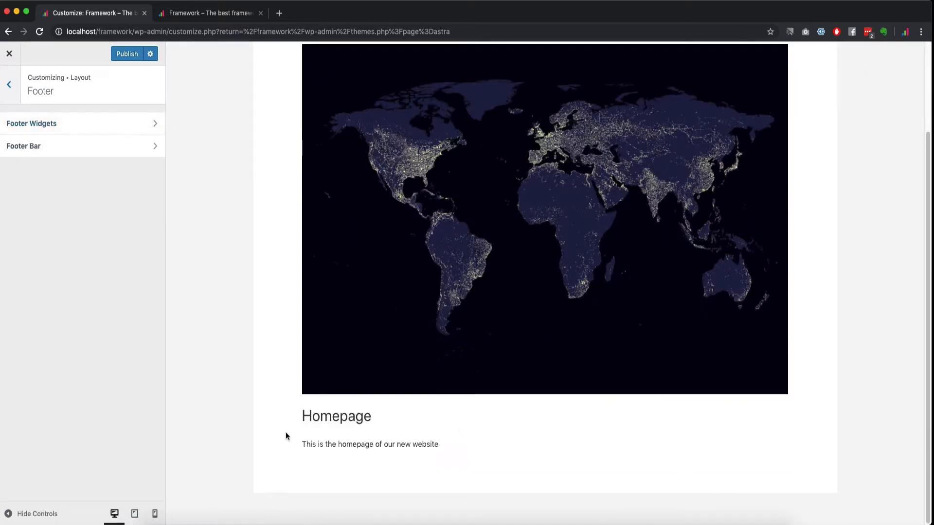
Step: Set the Default container to Full Width / Stretched after briefly trying Full Width / Contained
click(15, 94)
click(74, 238)
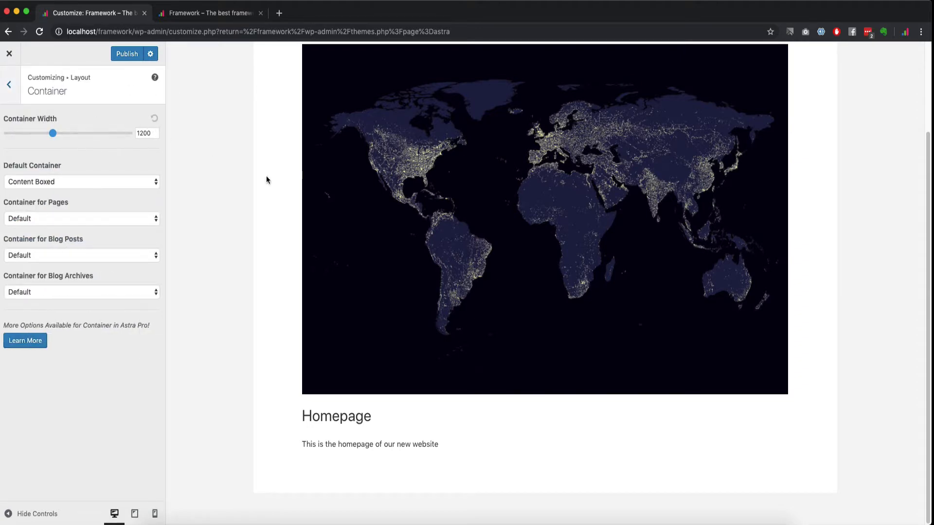
click(130, 182)
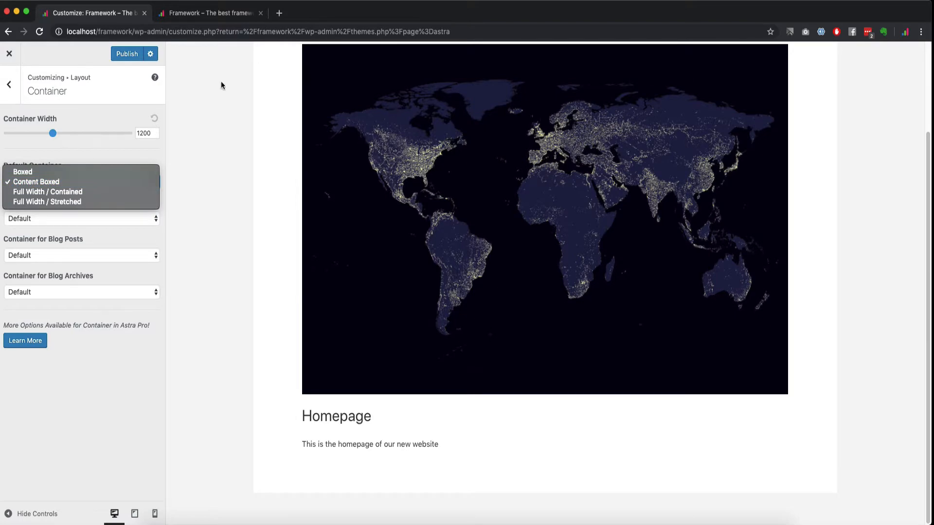
click(93, 202)
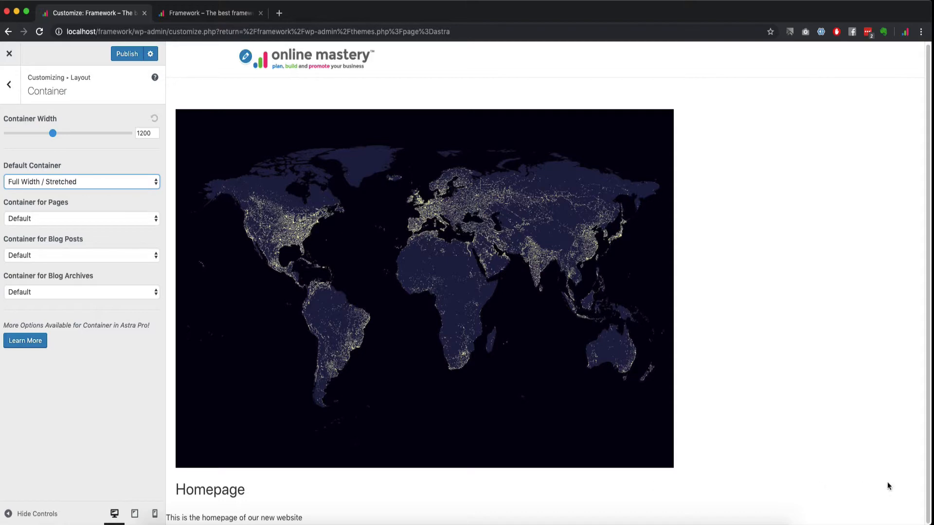
click(61, 183)
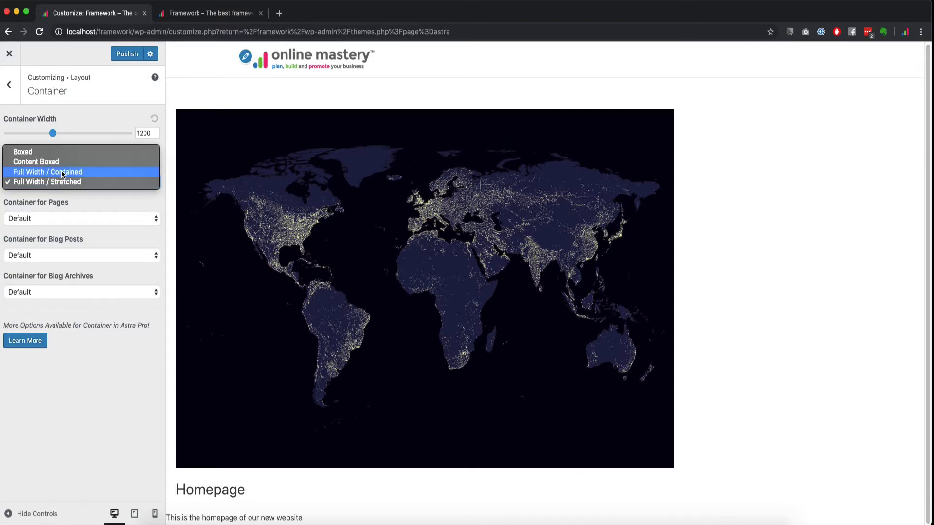
click(62, 173)
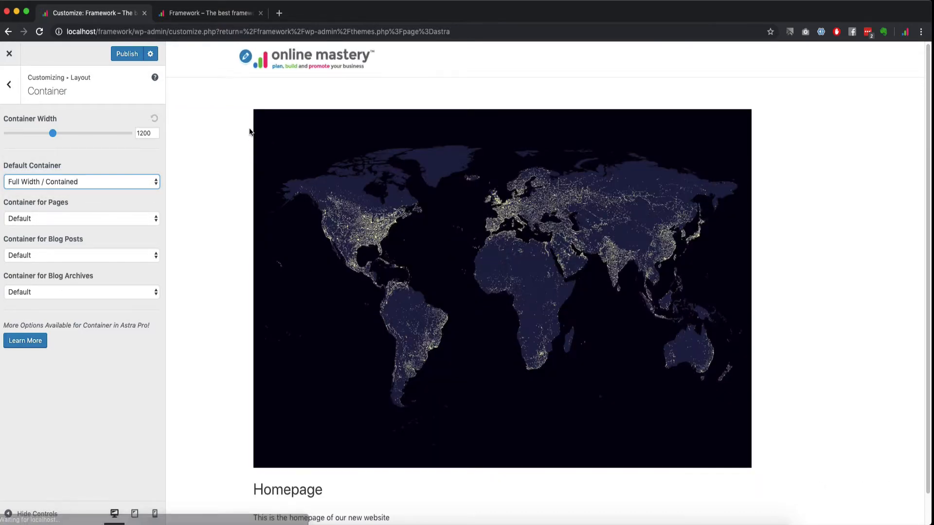
click(45, 183)
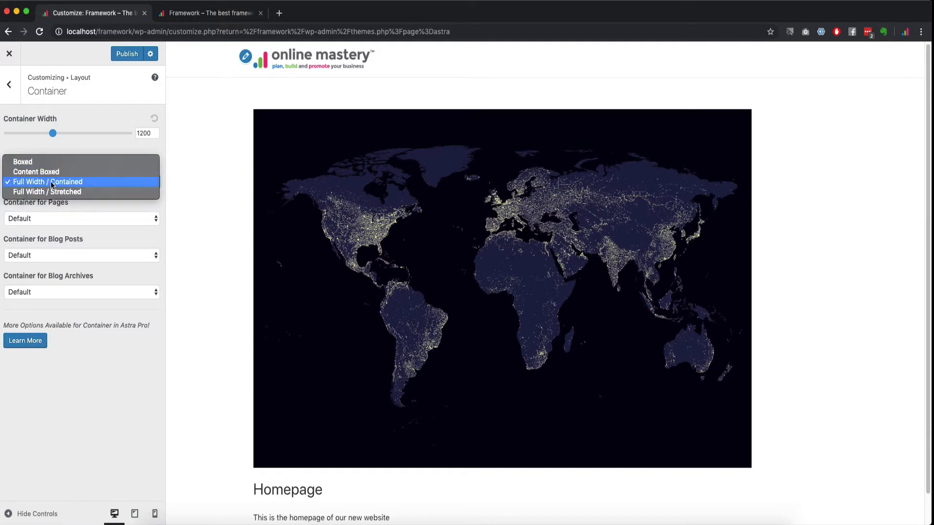
click(103, 193)
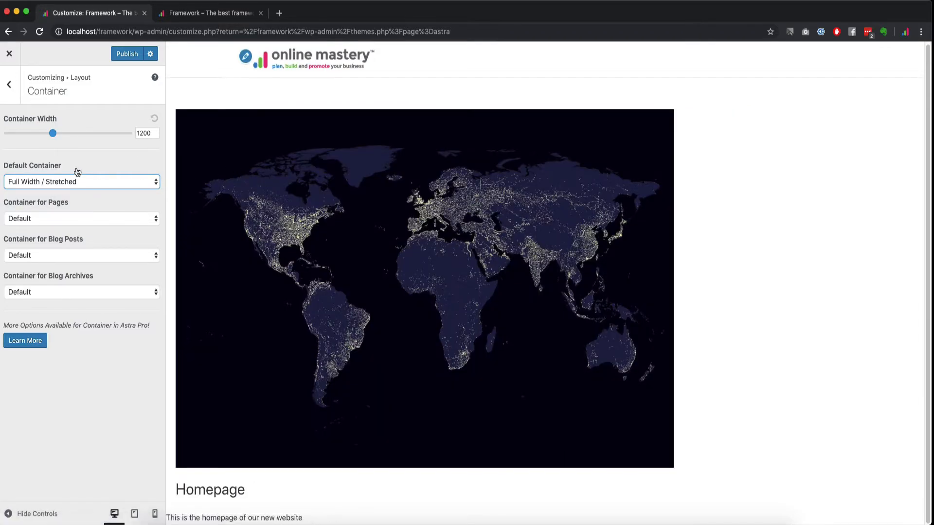
Step: Make Pages Full Width / Stretched, Blog Posts and Blog Archives Content Boxed, and publish
click(44, 218)
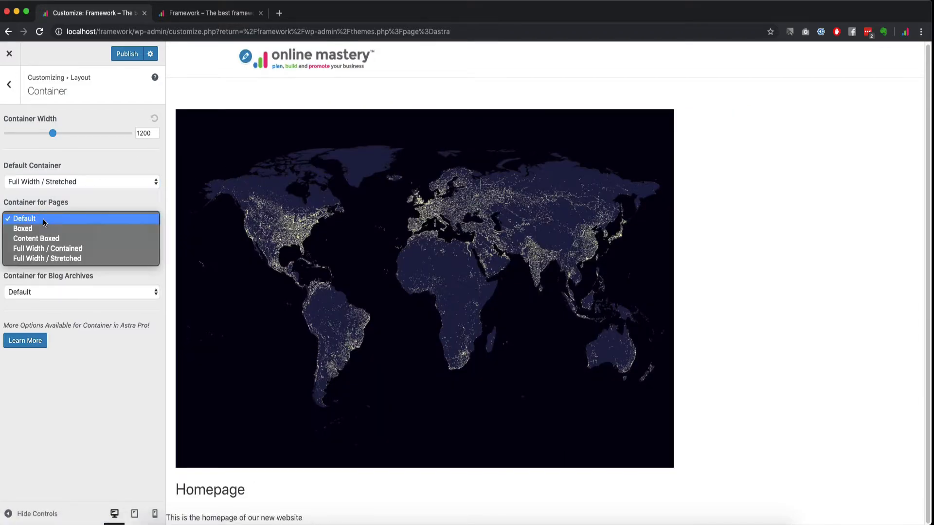
click(46, 258)
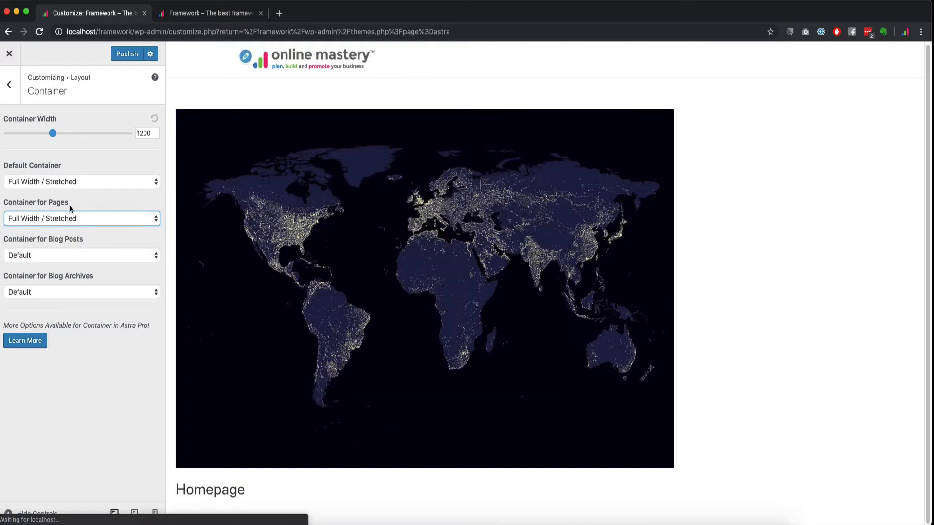
click(53, 256)
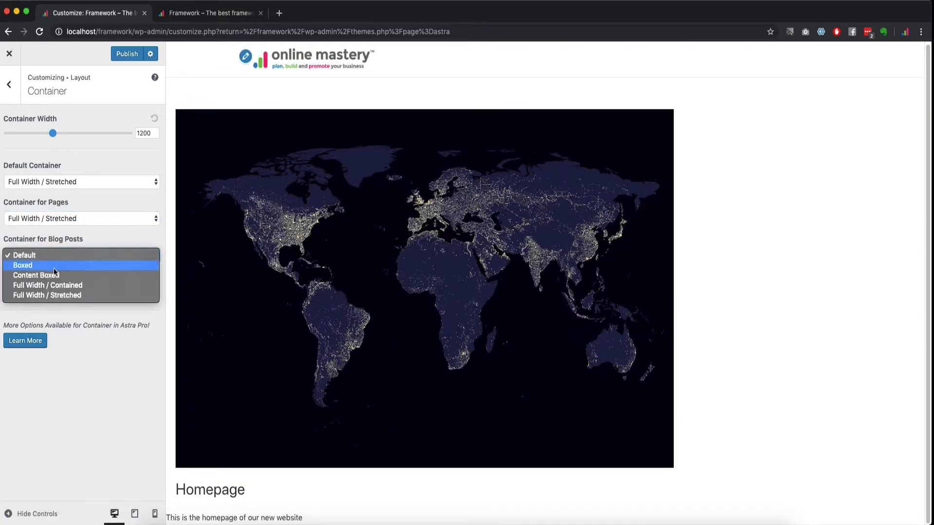
click(56, 273)
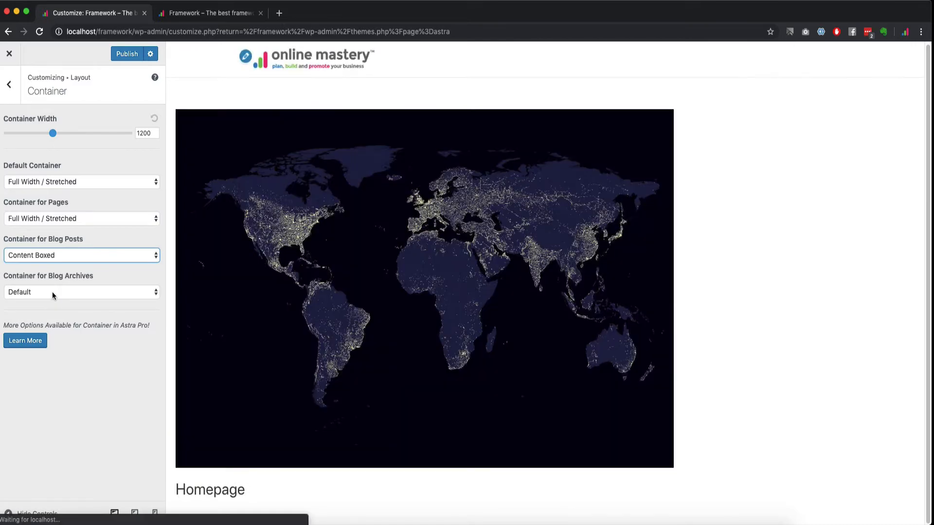
click(51, 292)
click(68, 312)
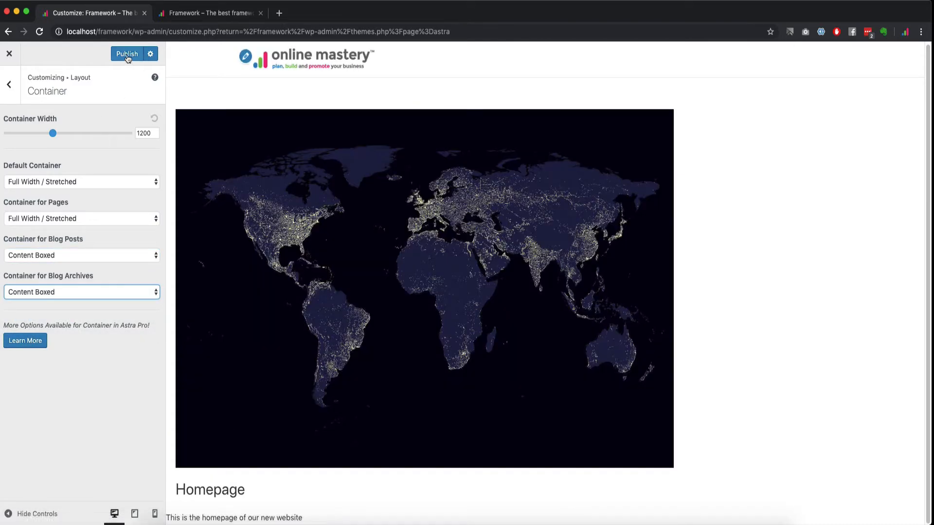
click(127, 54)
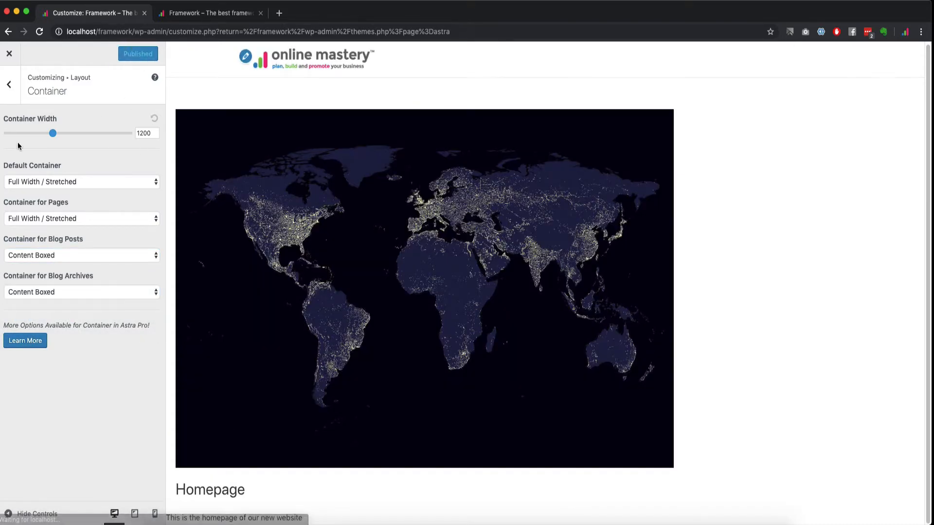
click(9, 85)
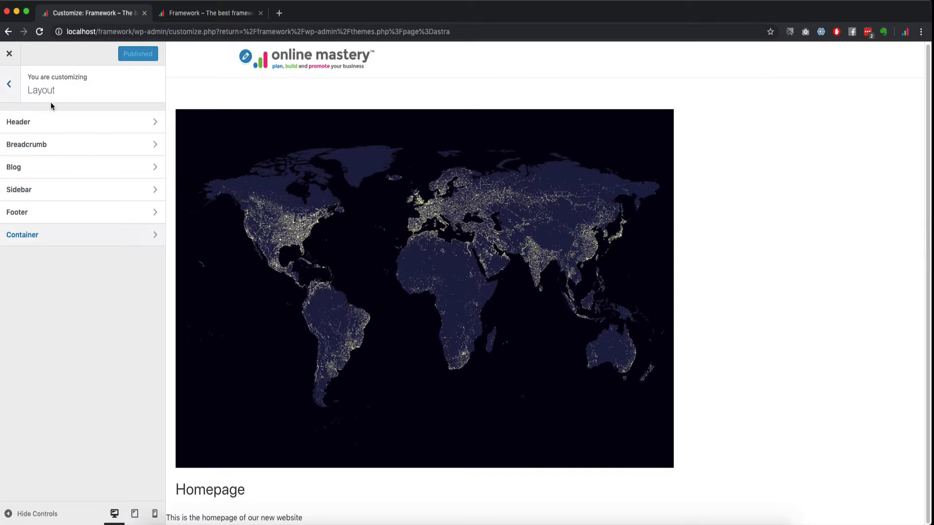
Step: Browse the Base Colors and Breadcrumb colour settings without changing them
click(6, 83)
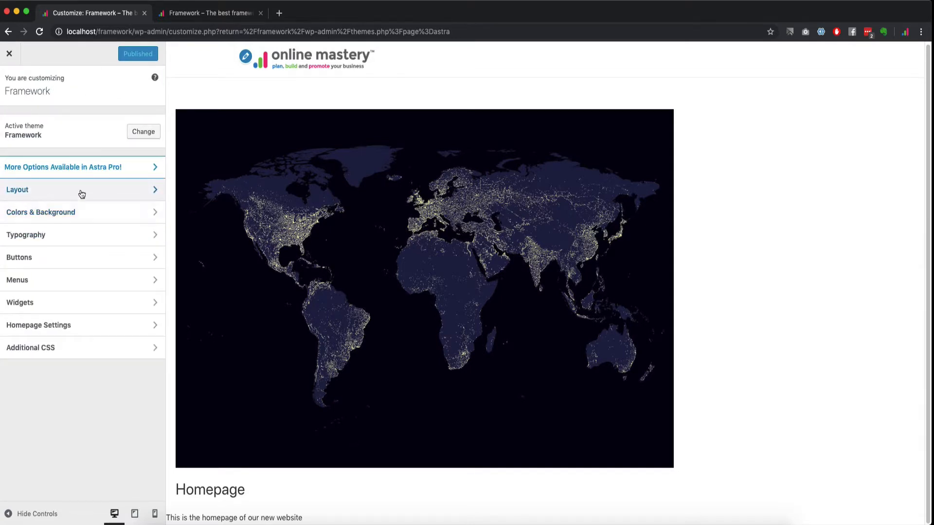
click(63, 217)
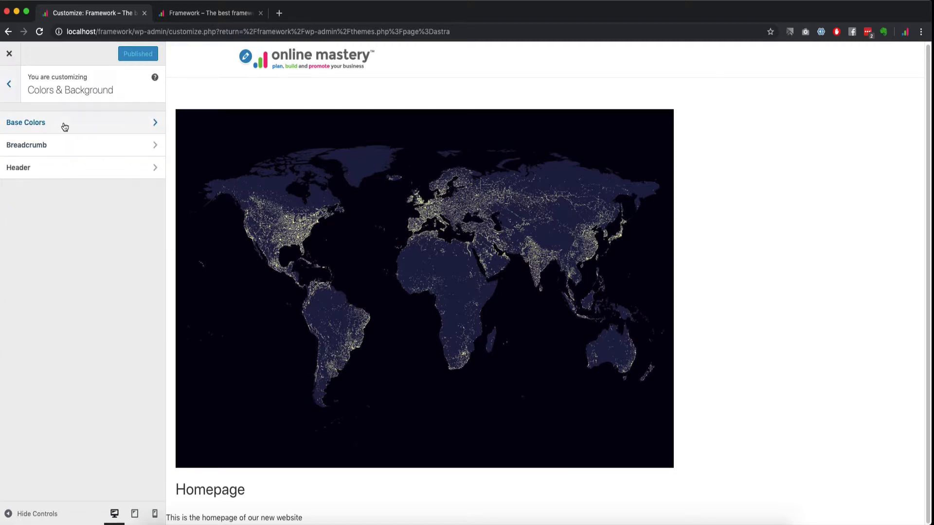
click(66, 127)
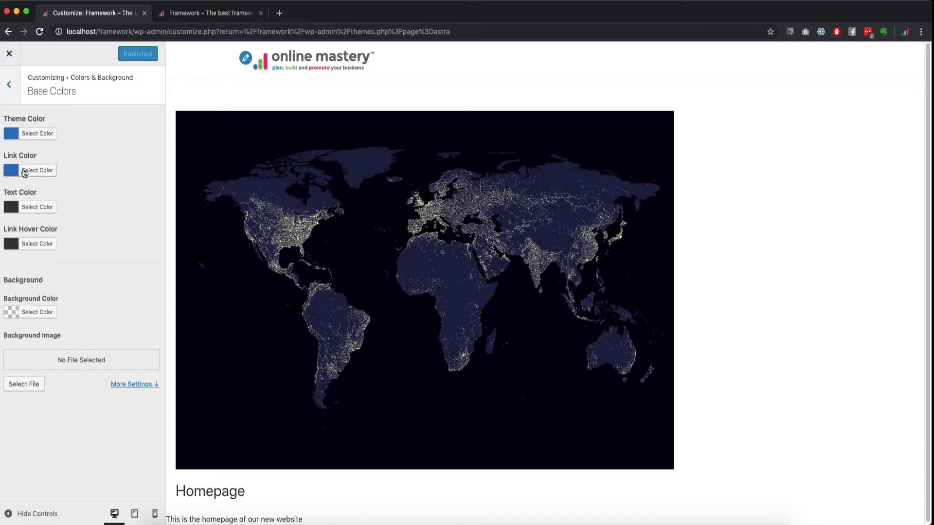
click(37, 135)
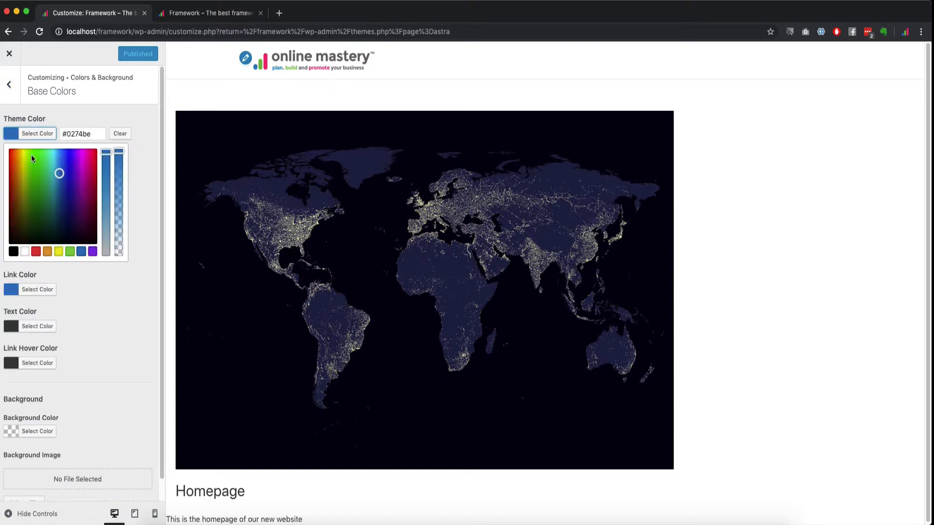
click(10, 85)
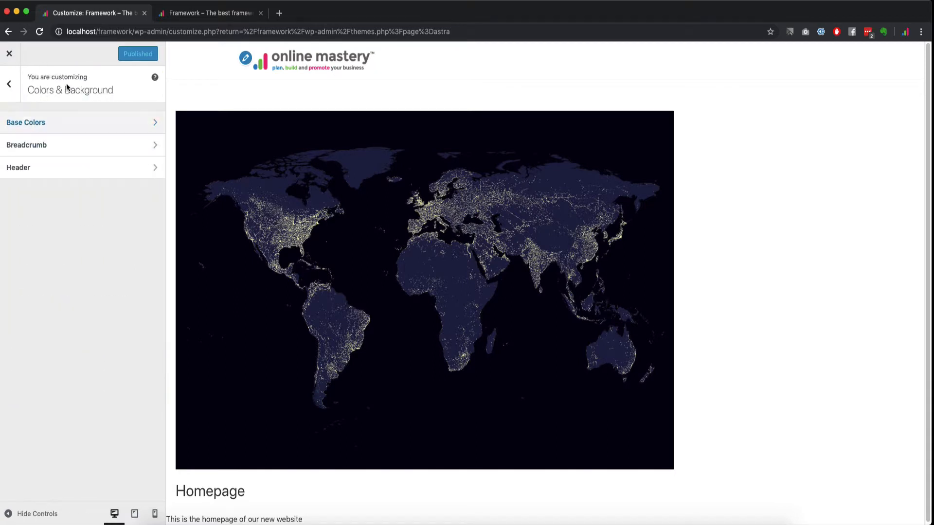
click(58, 147)
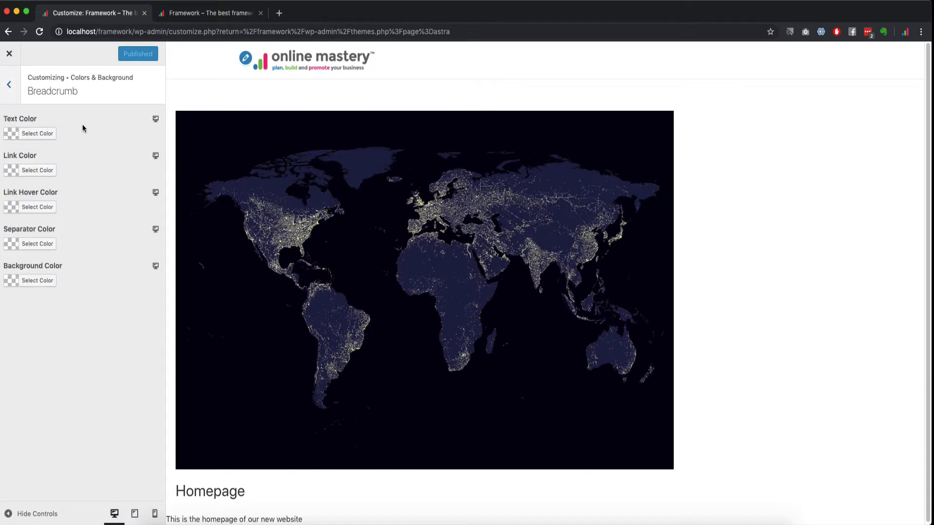
Step: Cycle the site preview through tablet, mobile and desktop widths twice
click(156, 121)
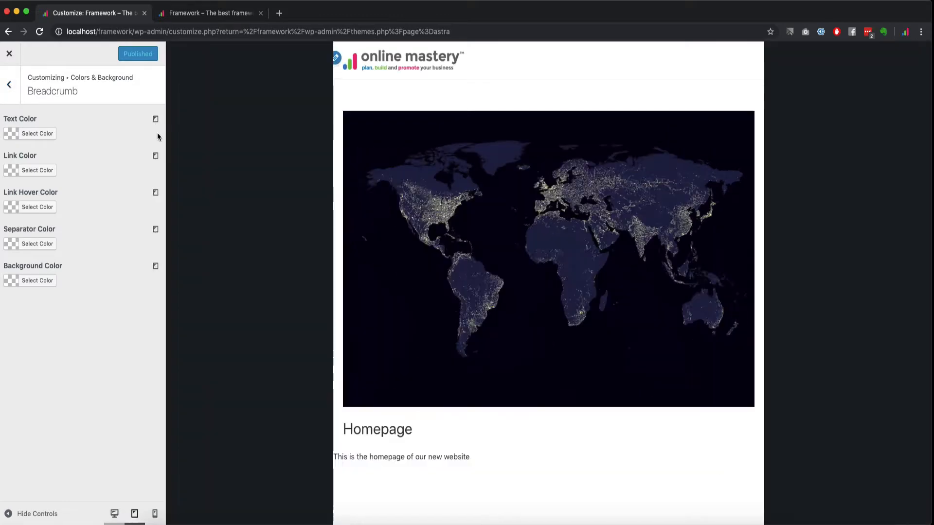
click(155, 121)
click(155, 122)
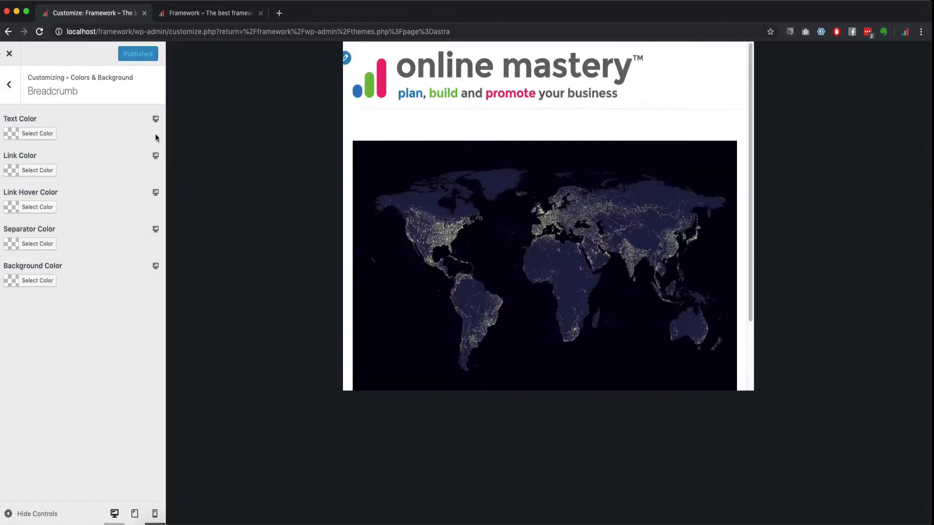
click(156, 121)
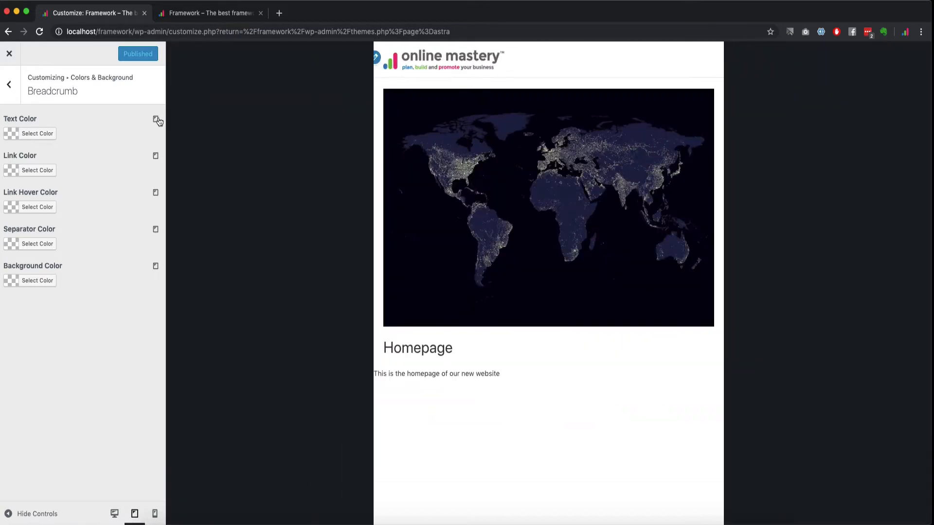
click(156, 121)
click(156, 121)
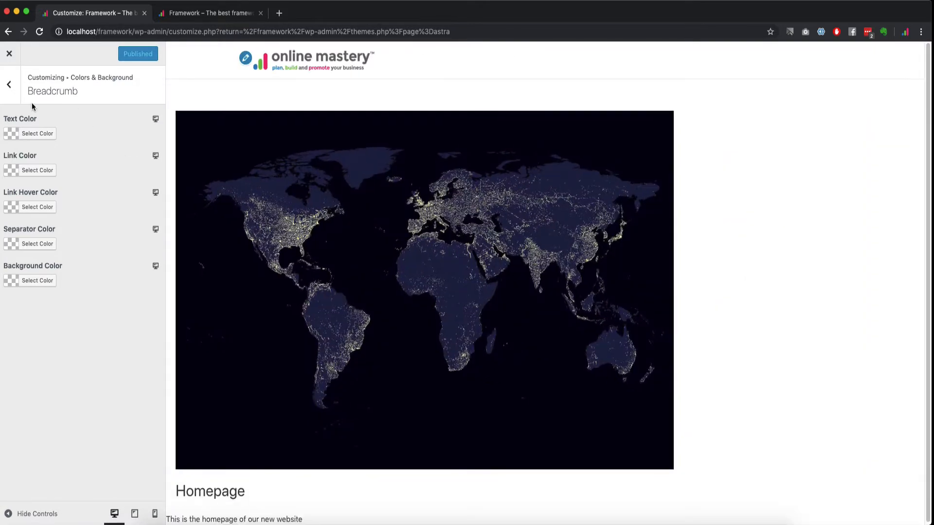
Step: Glance at the Header colour settings, then move on to the Typography section
click(10, 85)
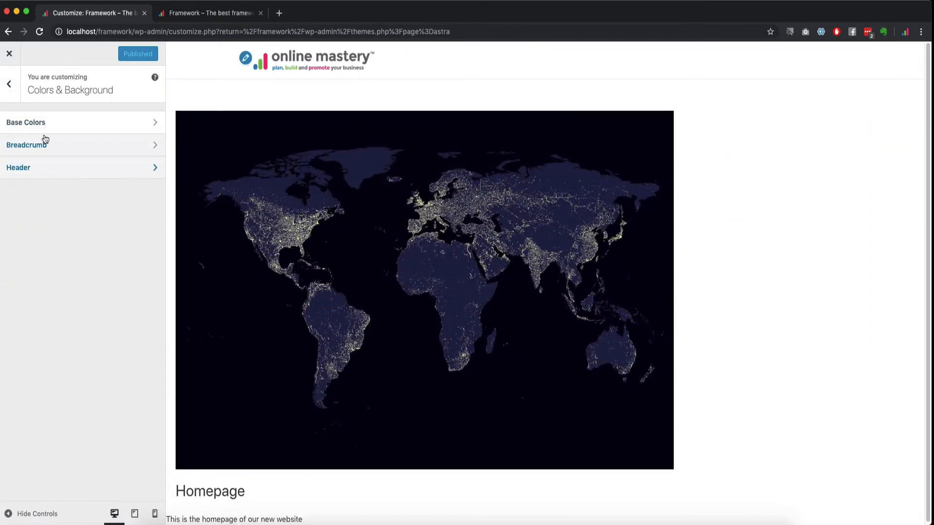
click(58, 169)
click(12, 82)
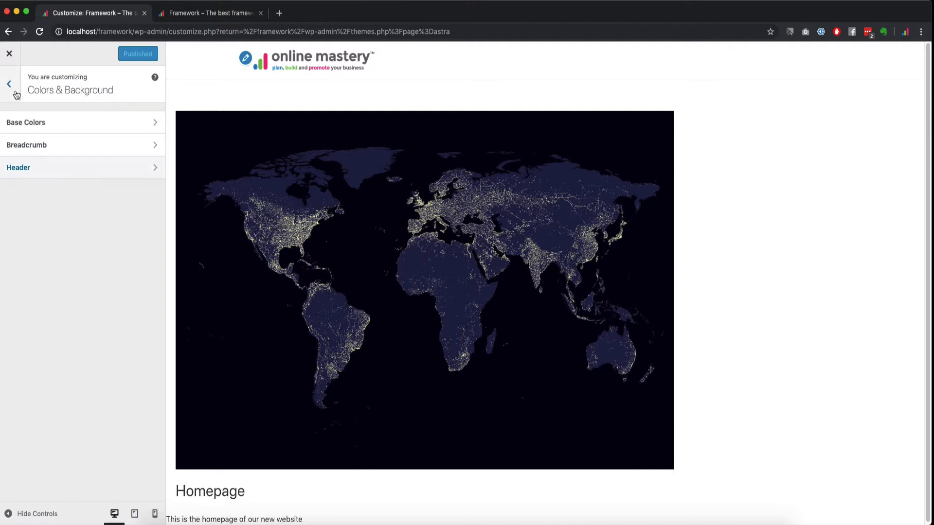
click(13, 90)
click(64, 236)
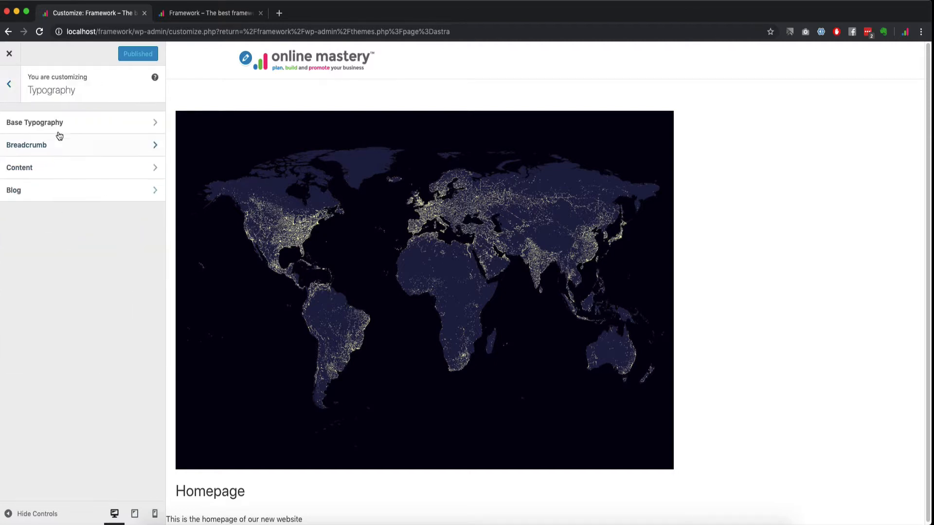
Step: In Base Typography, keep the body font, try font size 20, then settle on 15 px
click(59, 132)
click(58, 168)
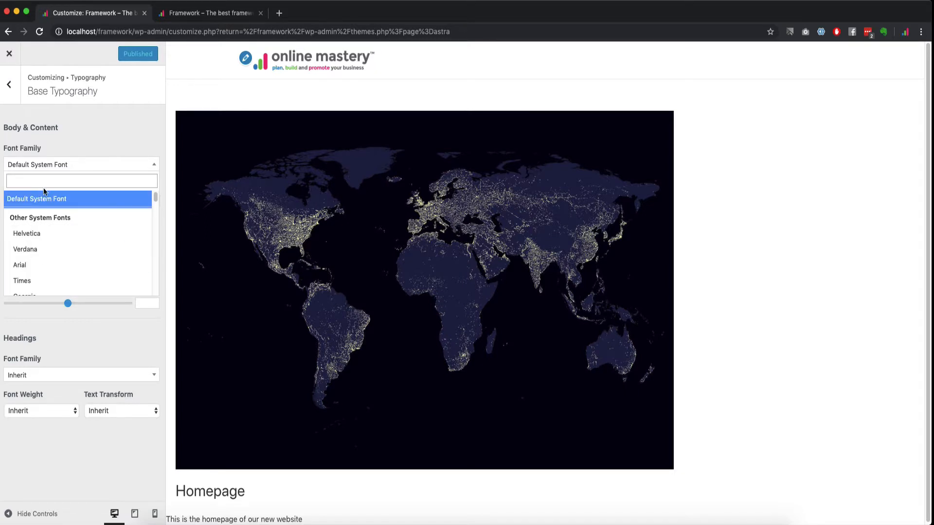
click(70, 142)
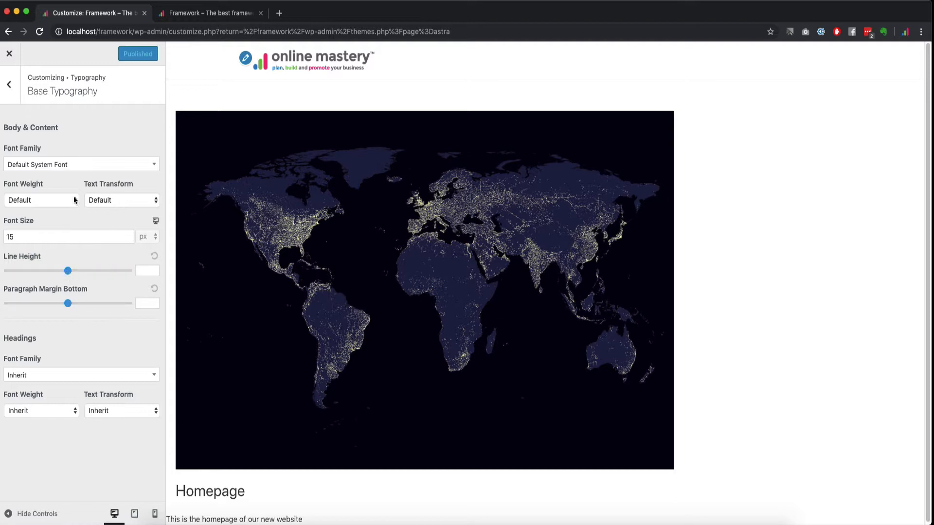
click(48, 238)
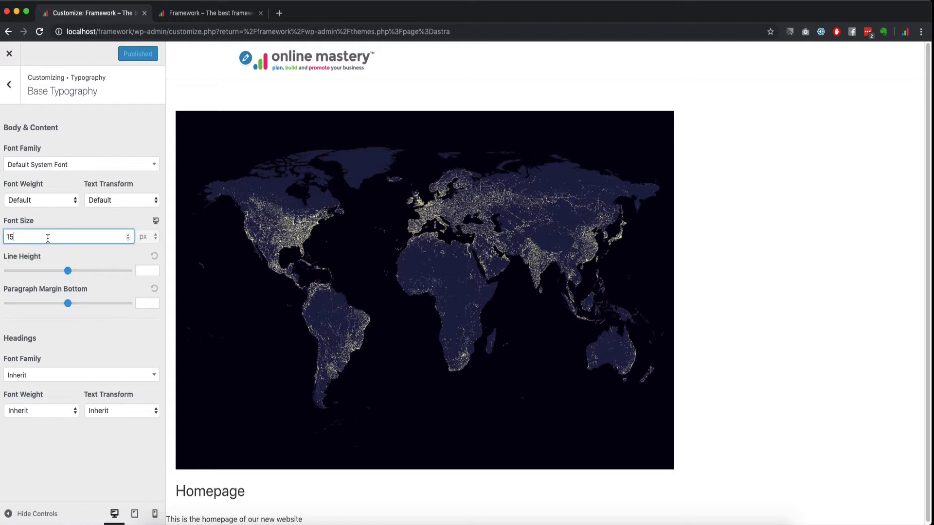
key(BackSpace)
text(20)
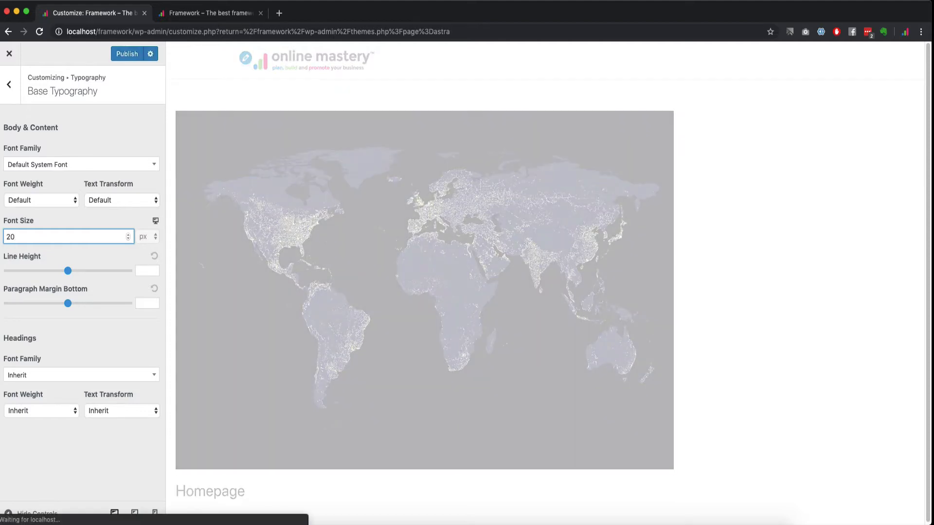
scroll(262, 482, down, 1)
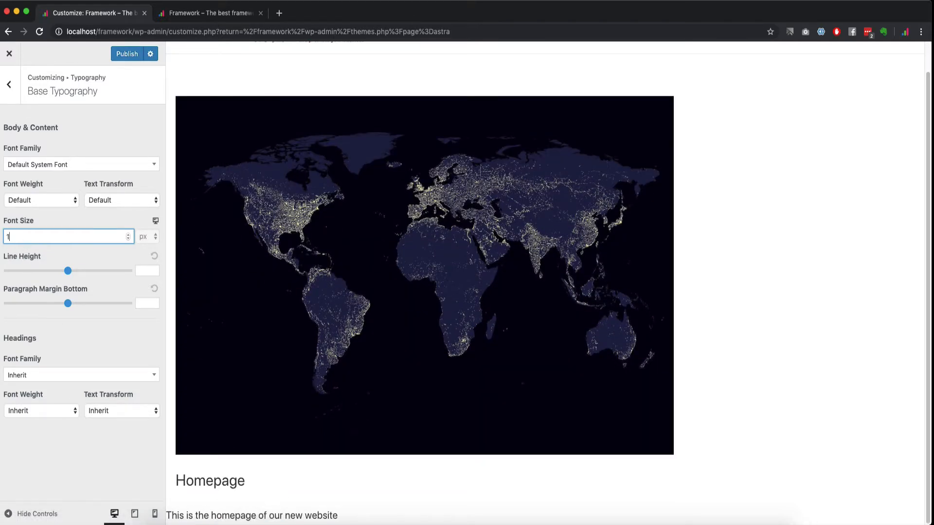
text(5)
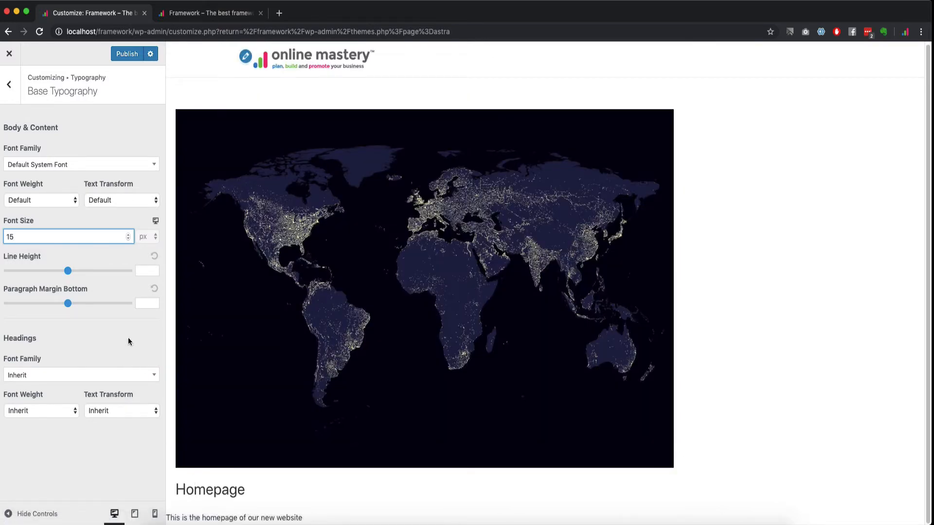
Step: Try Uppercase body text transform, then return it to Default
click(123, 204)
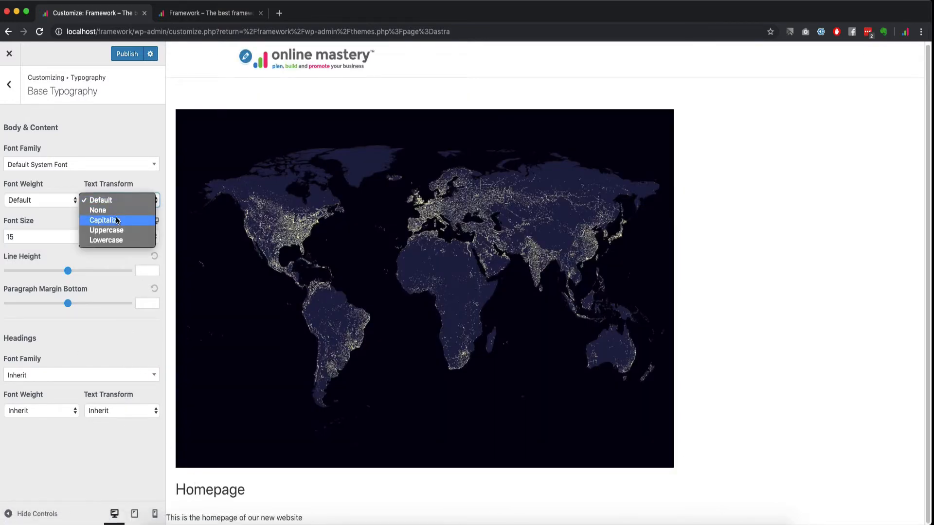
click(116, 229)
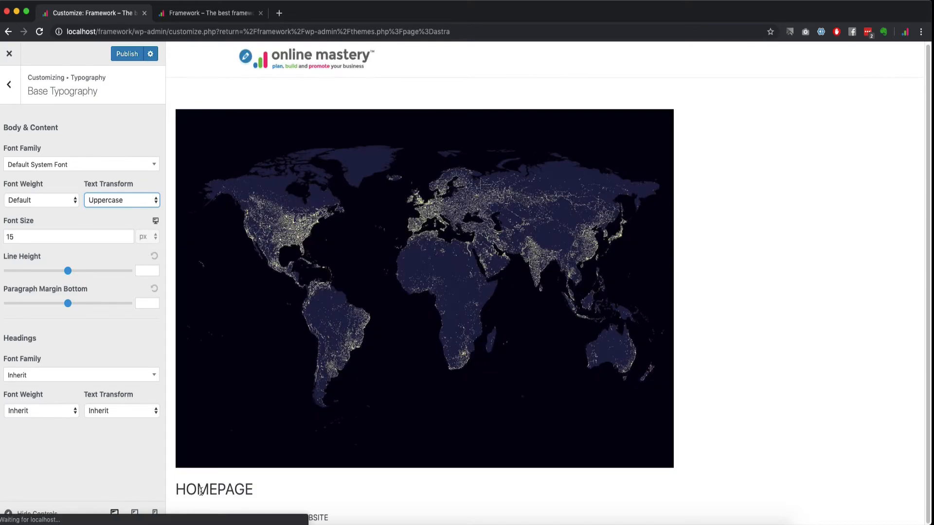
click(121, 205)
click(122, 171)
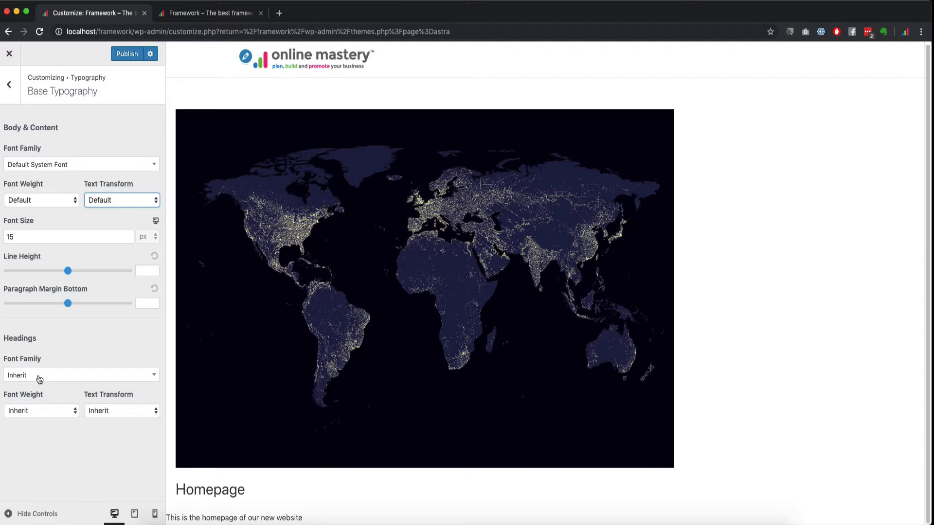
Step: Keep heading font family Inherit; try Uppercase headings, then set transform back to Inherit
click(39, 377)
click(74, 363)
click(113, 410)
click(120, 439)
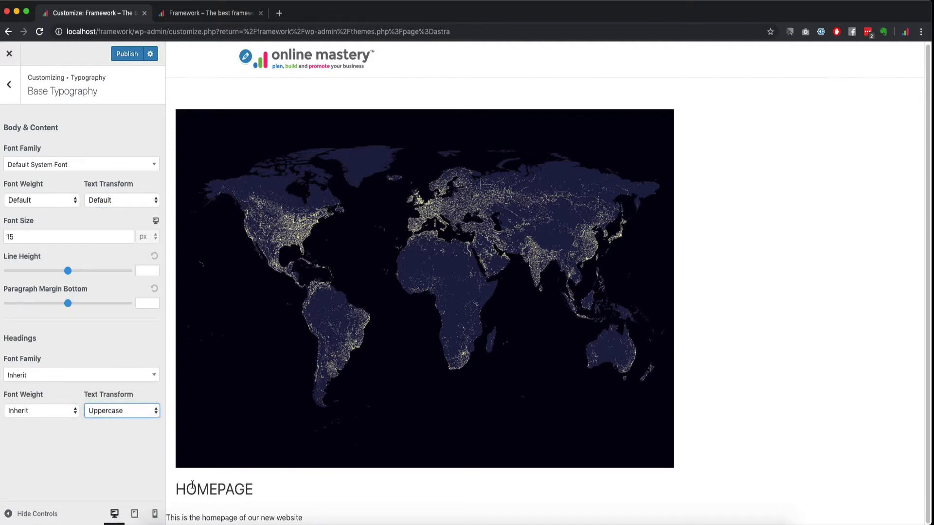
click(125, 411)
click(96, 379)
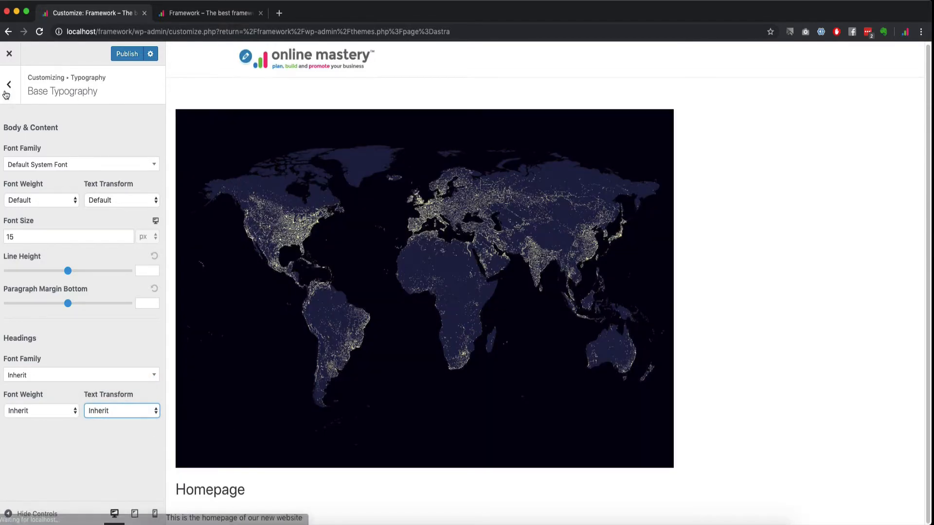
Step: Check the H1–H6 heading font sizes in the Content typography settings
click(8, 85)
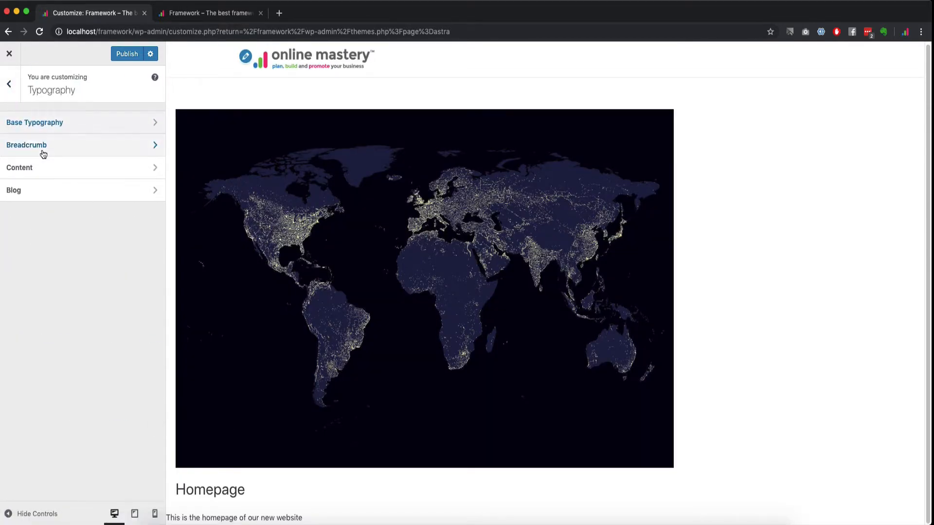
click(40, 171)
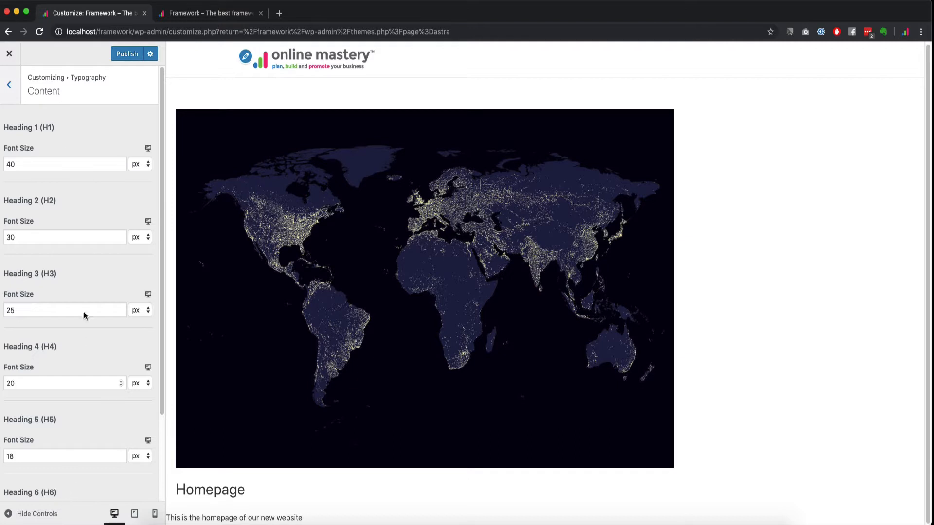
click(14, 86)
Step: Look through the Blog typography and Theme Button settings without changes, returning to the main panel
click(39, 194)
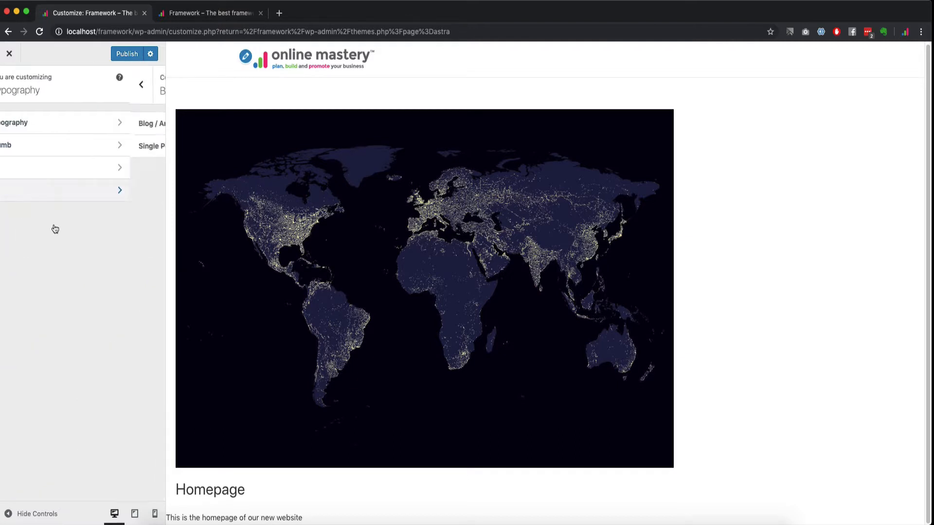
click(14, 87)
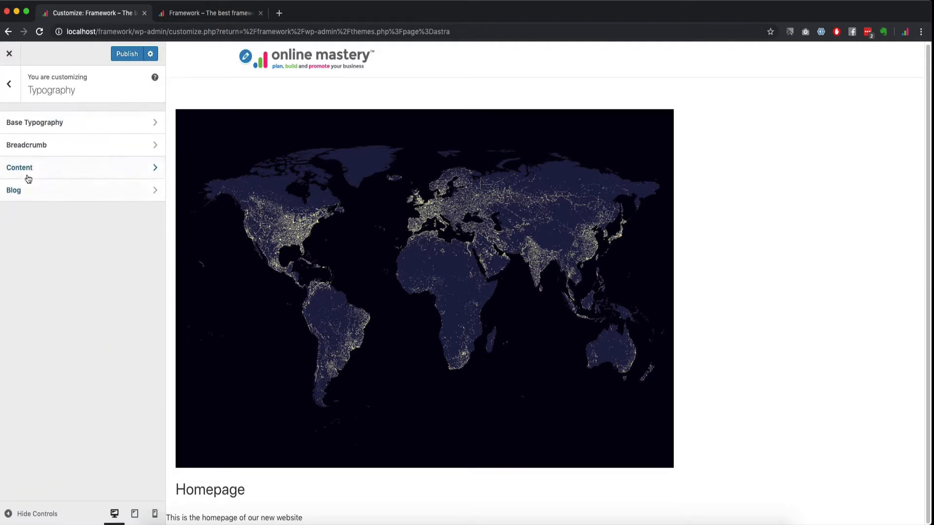
click(11, 86)
click(54, 262)
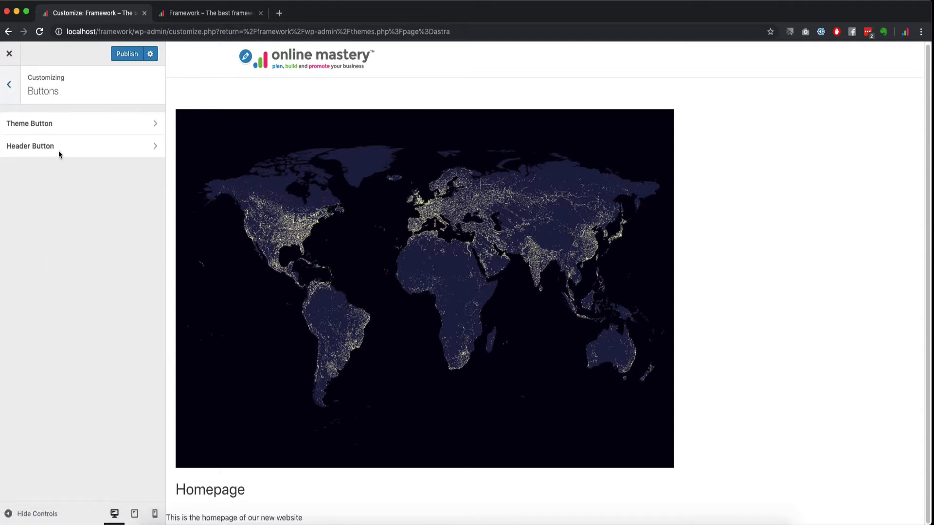
click(73, 129)
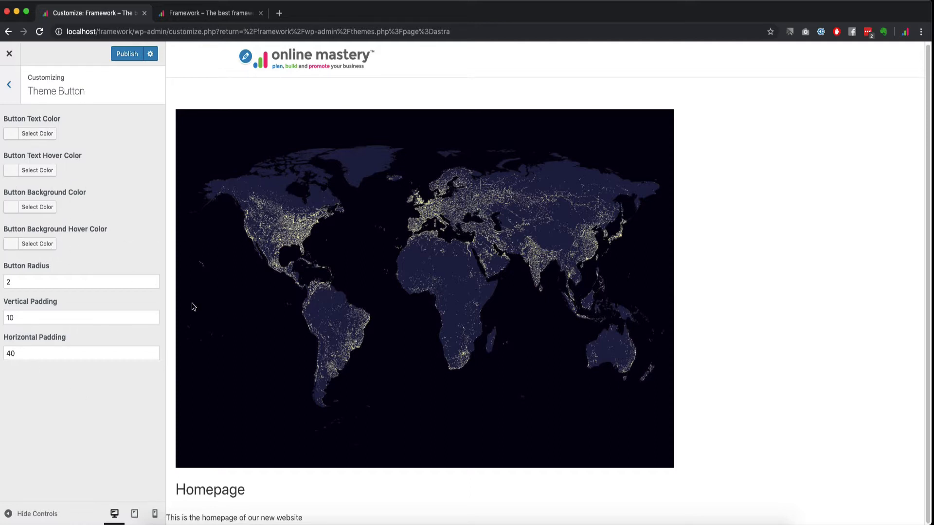
click(11, 84)
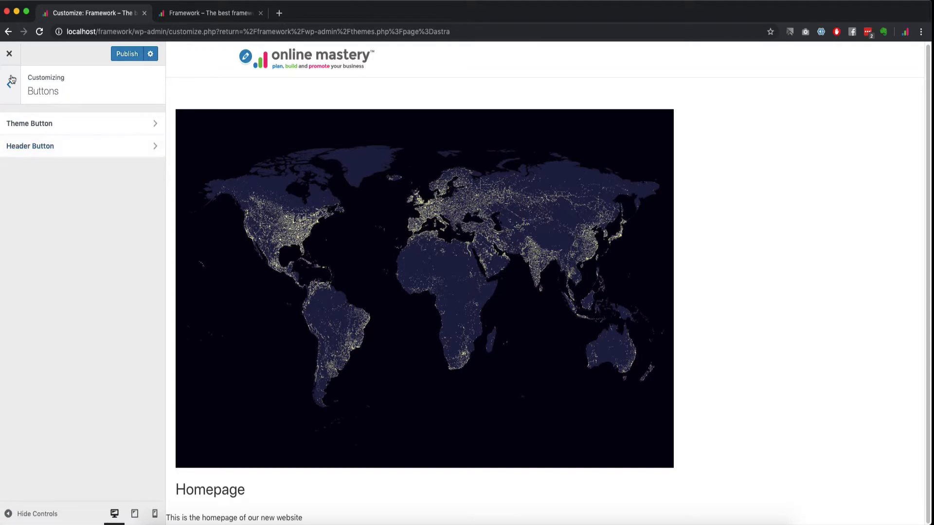
click(12, 79)
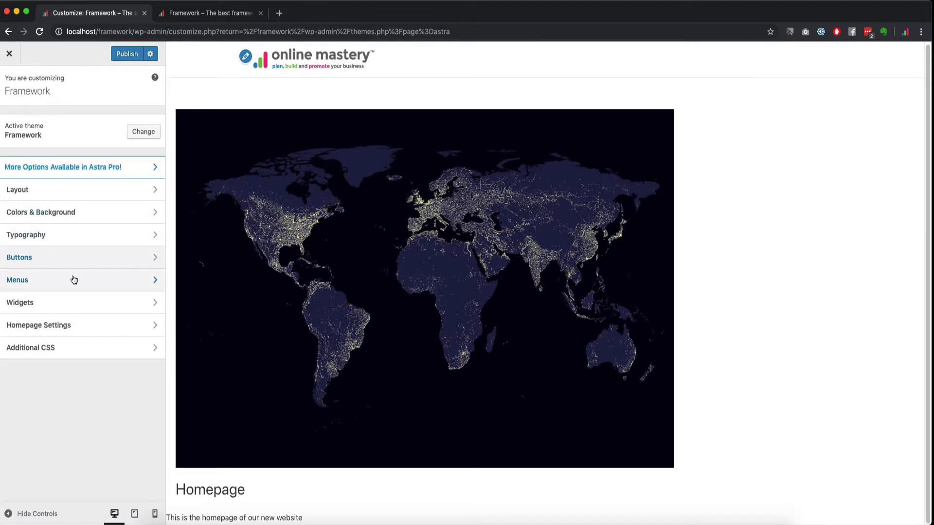
Step: Open the Main Menu and remove the Legal item
click(74, 280)
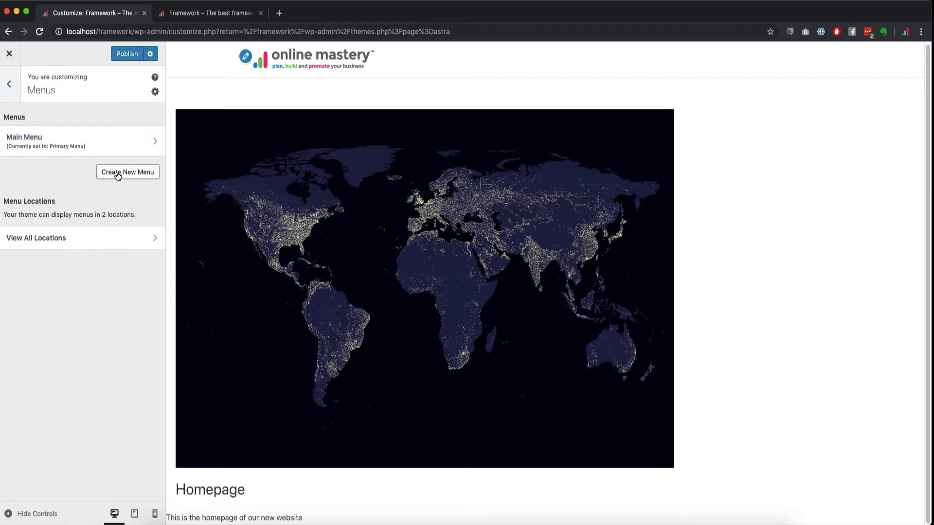
click(71, 139)
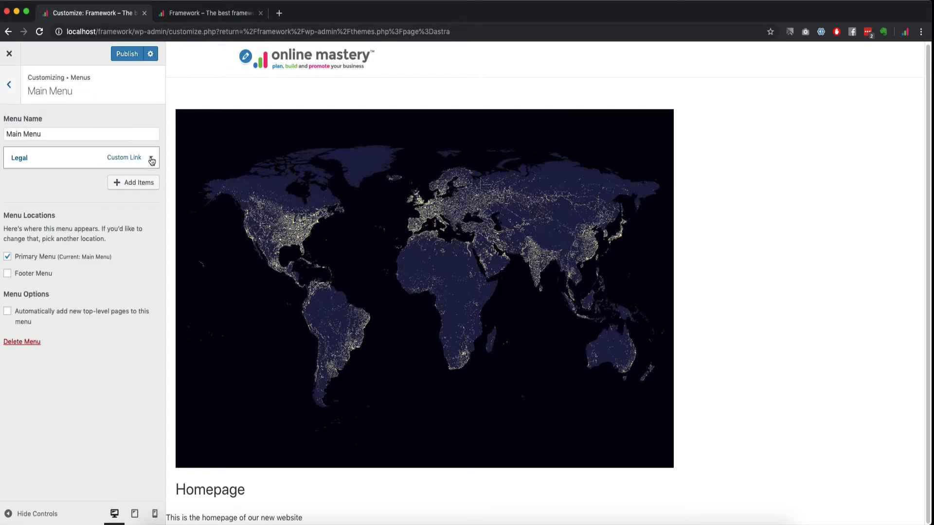
click(152, 159)
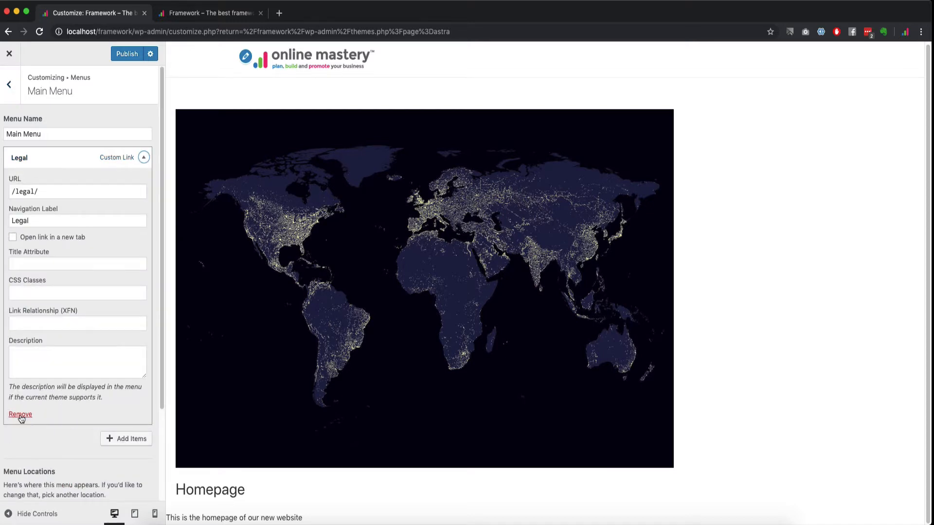
click(20, 415)
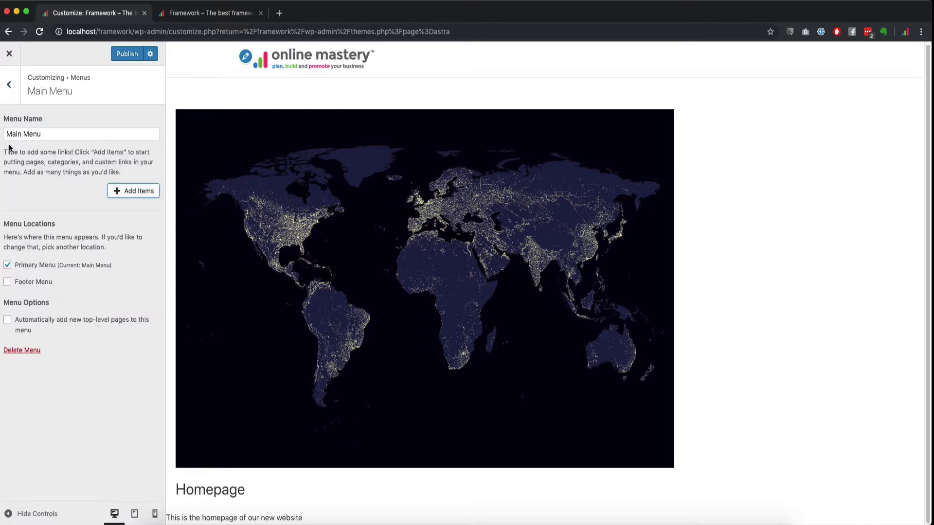
Step: Add the About, Contact Us and Homepage pages, discarding the extra Home links
click(139, 193)
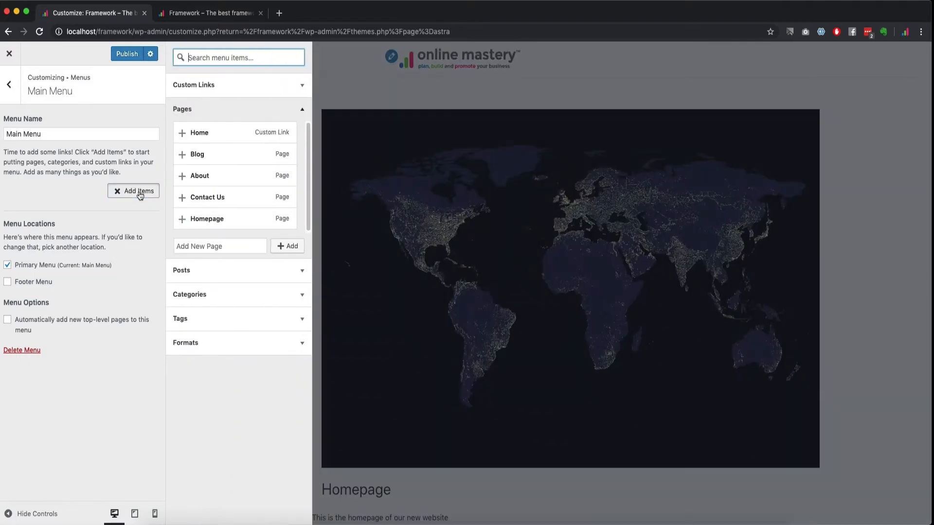
click(181, 135)
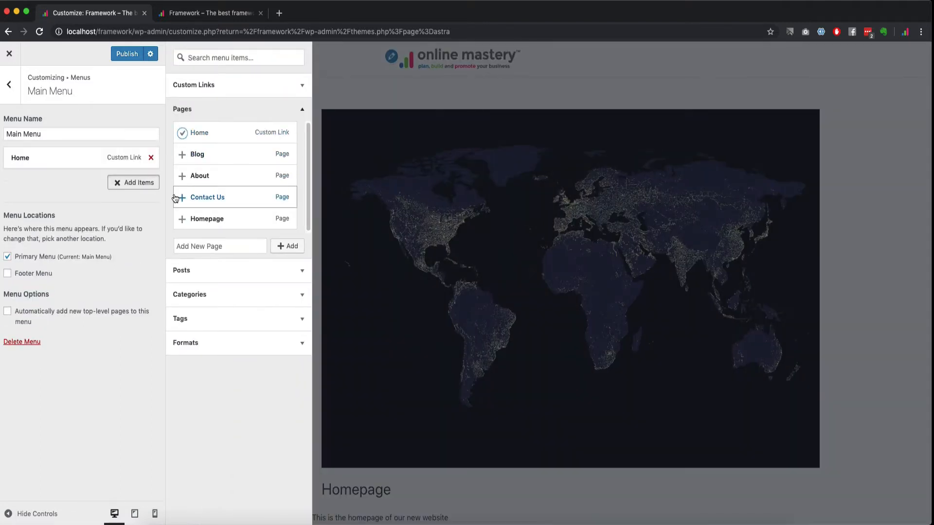
click(183, 176)
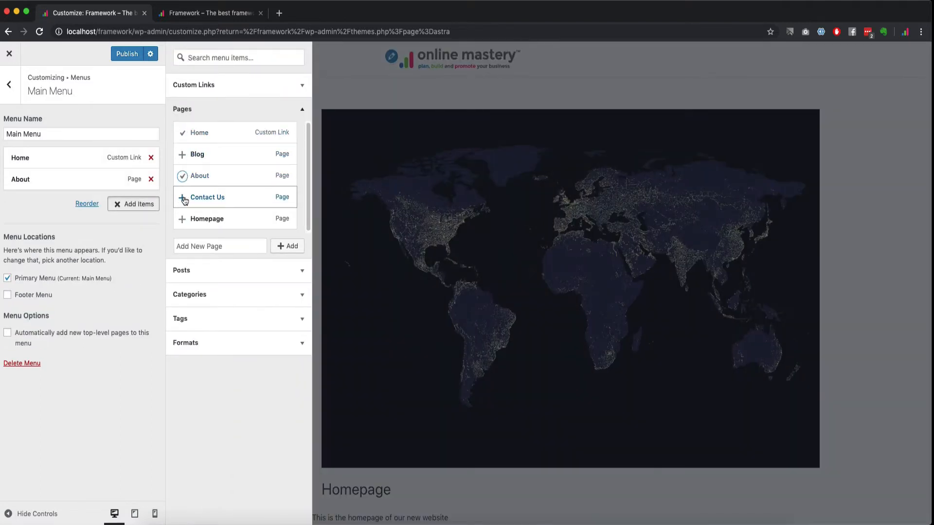
click(185, 199)
click(183, 133)
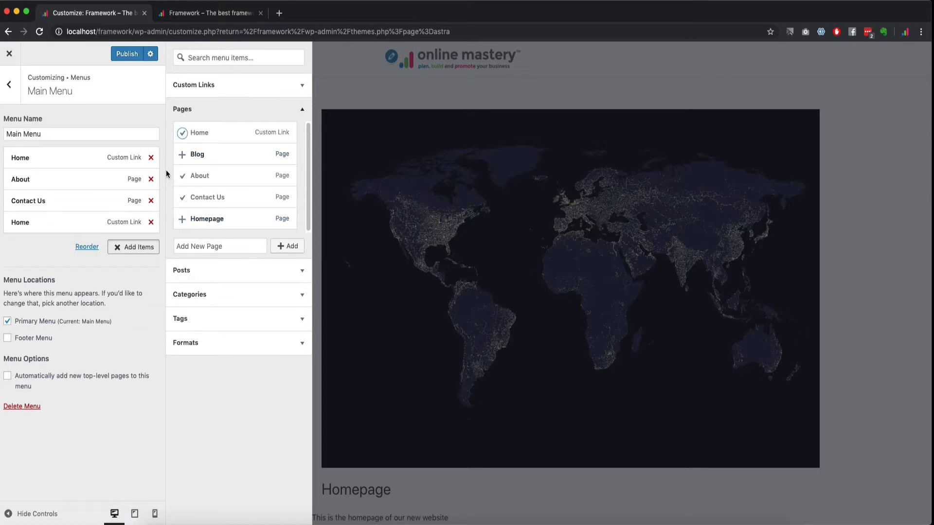
click(150, 157)
click(150, 201)
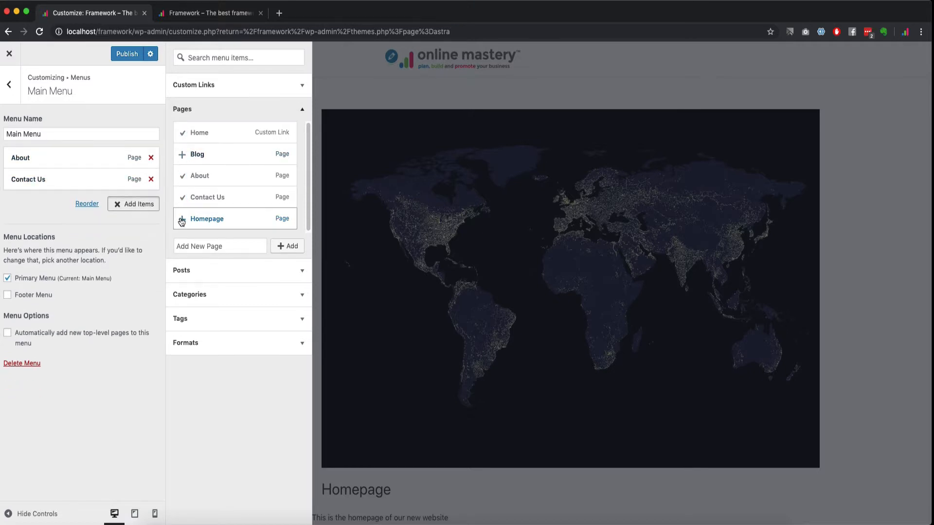
click(181, 222)
Step: Add Blog, order the menu Homepage, About, Blog, Contact Us, and publish
drag(37, 201, 40, 182)
drag(40, 182, 39, 183)
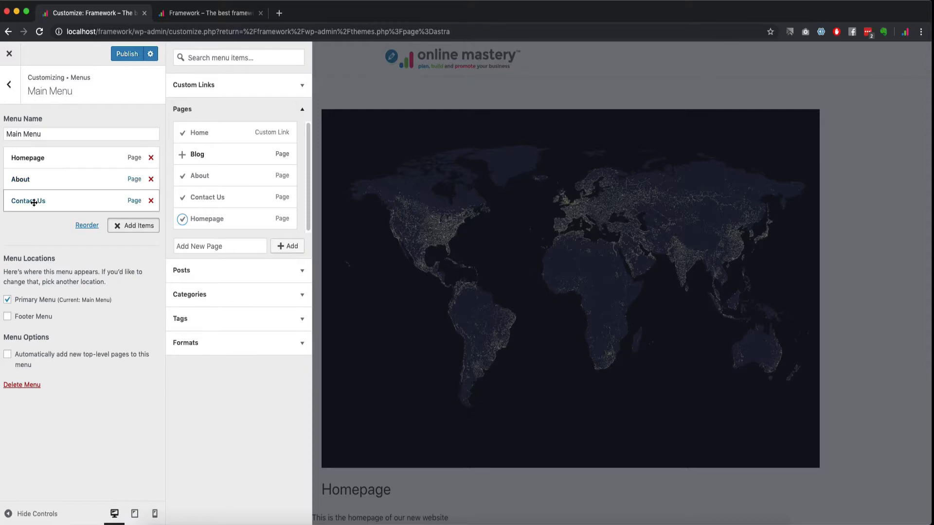
click(194, 154)
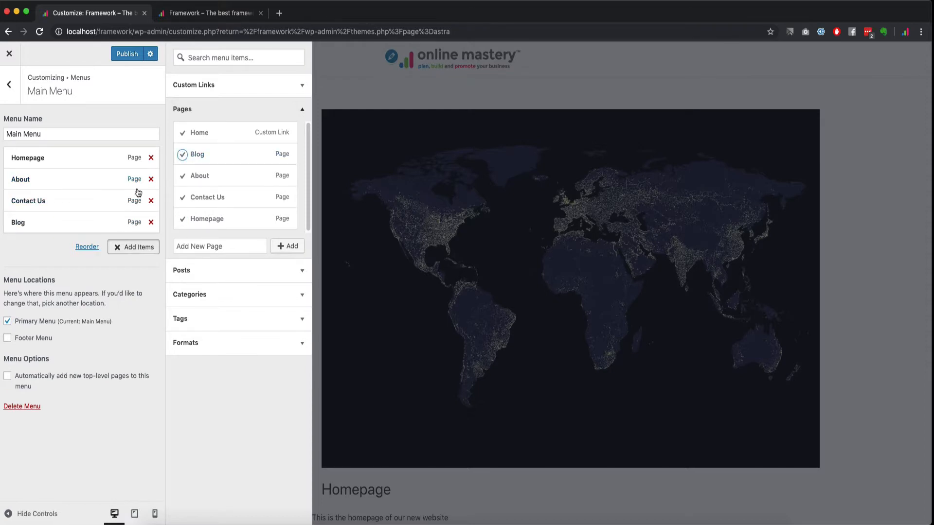
mouse_move(13, 222)
mouse_down()
mouse_move(16, 177)
mouse_move(17, 208)
mouse_move(28, 200)
mouse_move(19, 206)
mouse_up()
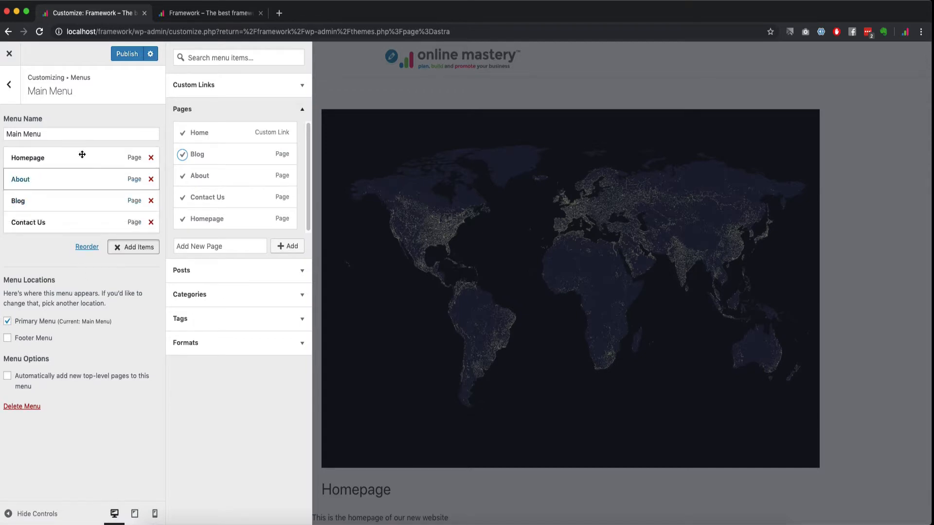
click(85, 248)
click(89, 249)
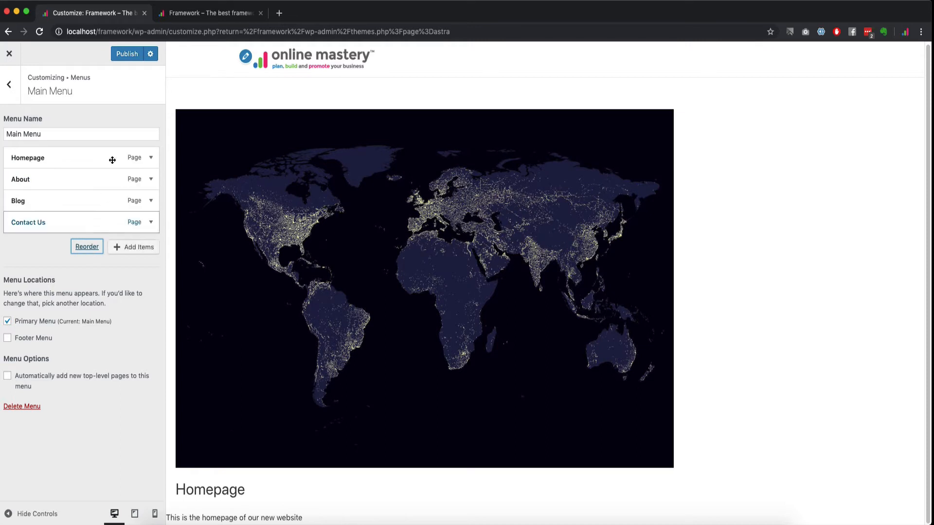
click(126, 54)
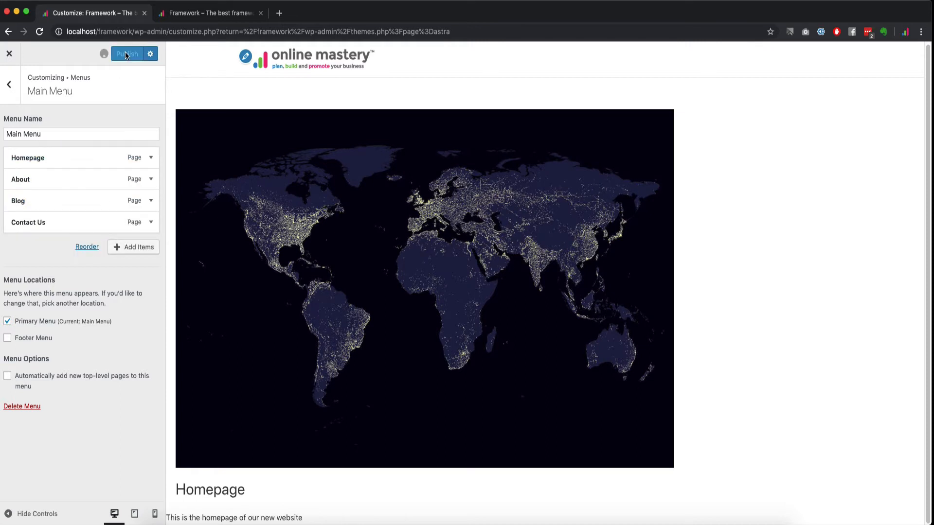
Step: Uncheck Disable Menu in Primary Header, then review Homepage Settings (Homepage static, Blog posts page)
click(9, 84)
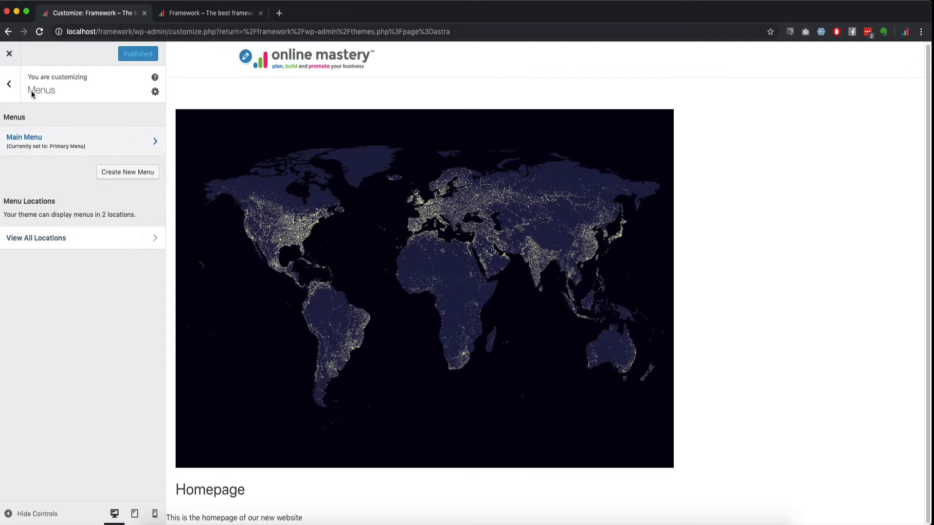
click(9, 84)
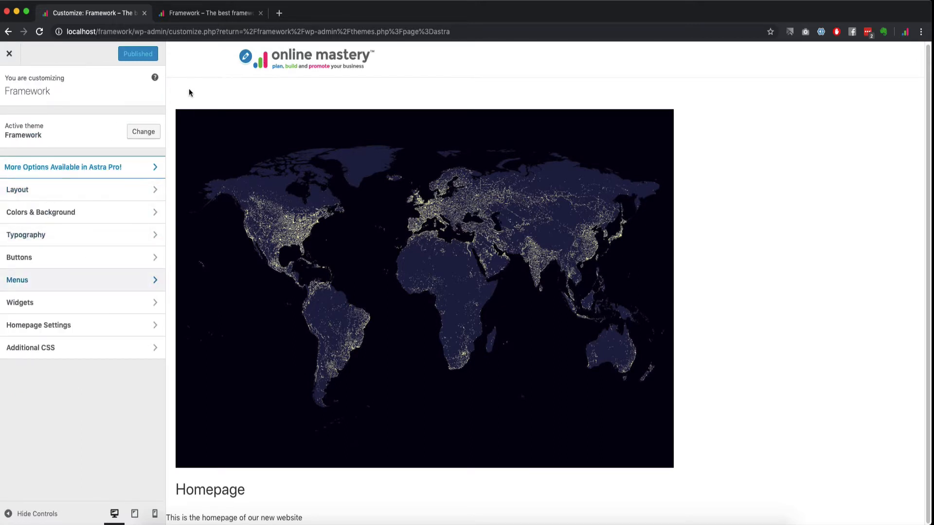
click(58, 191)
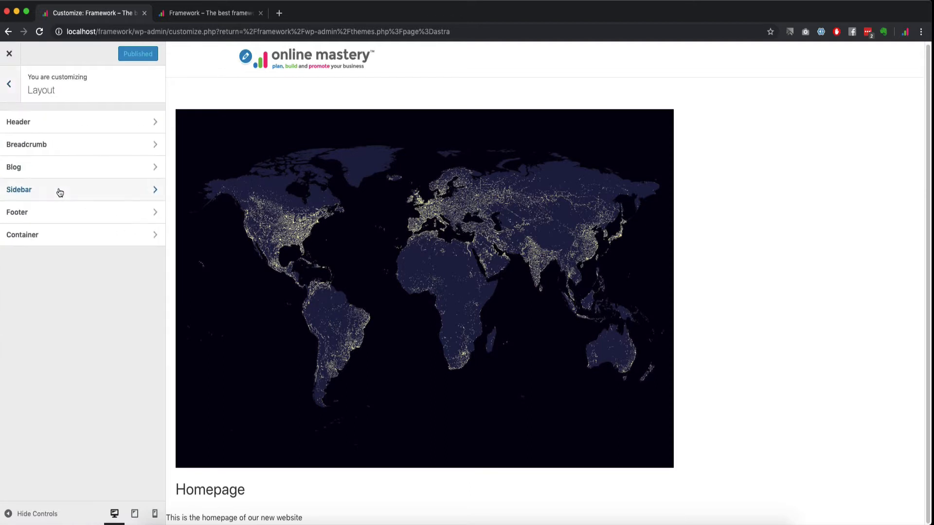
click(68, 126)
click(70, 145)
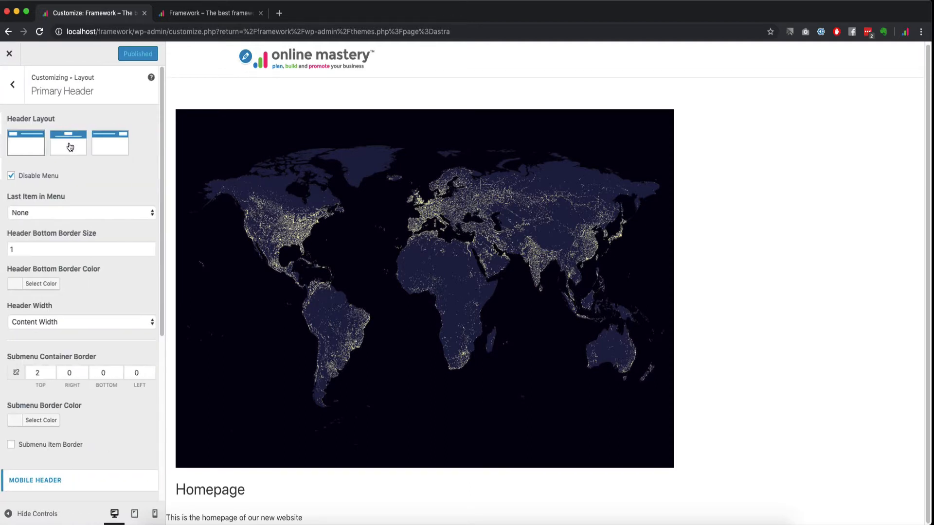
click(7, 176)
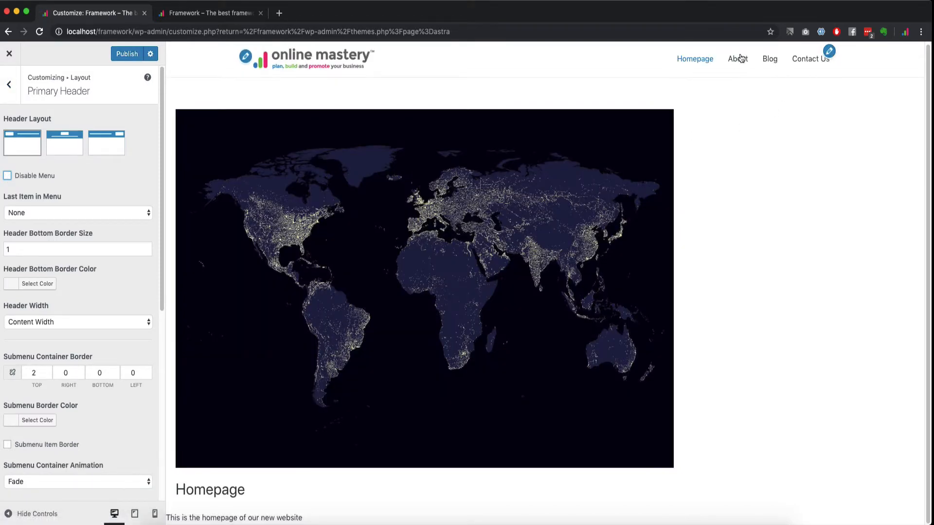
click(11, 87)
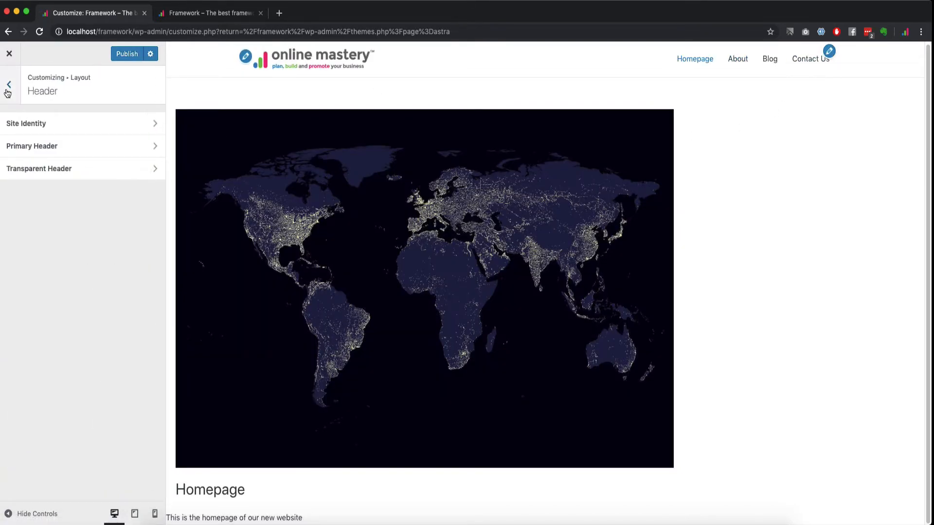
click(10, 89)
click(12, 87)
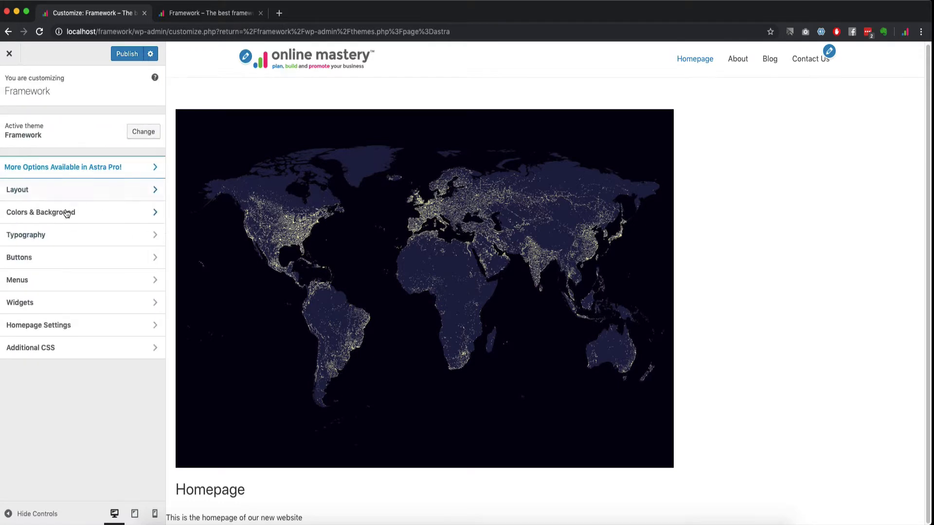
click(76, 326)
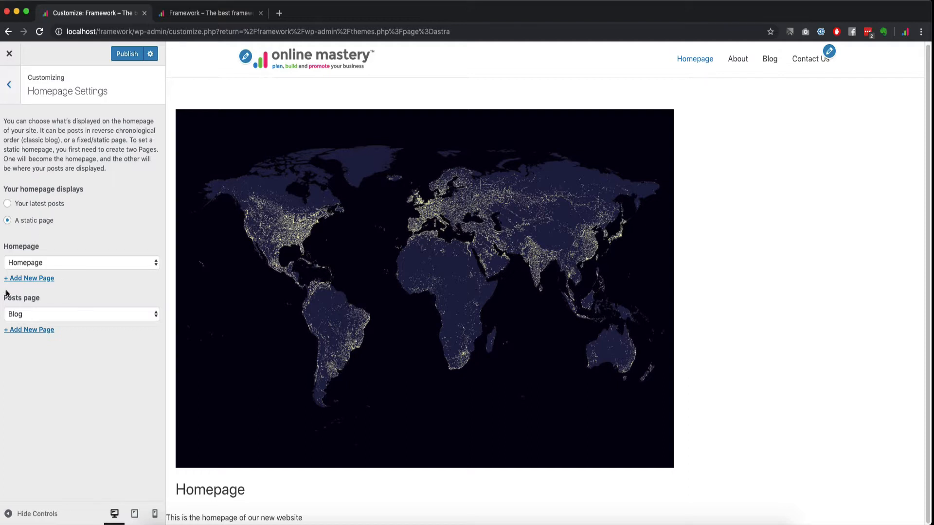
click(10, 84)
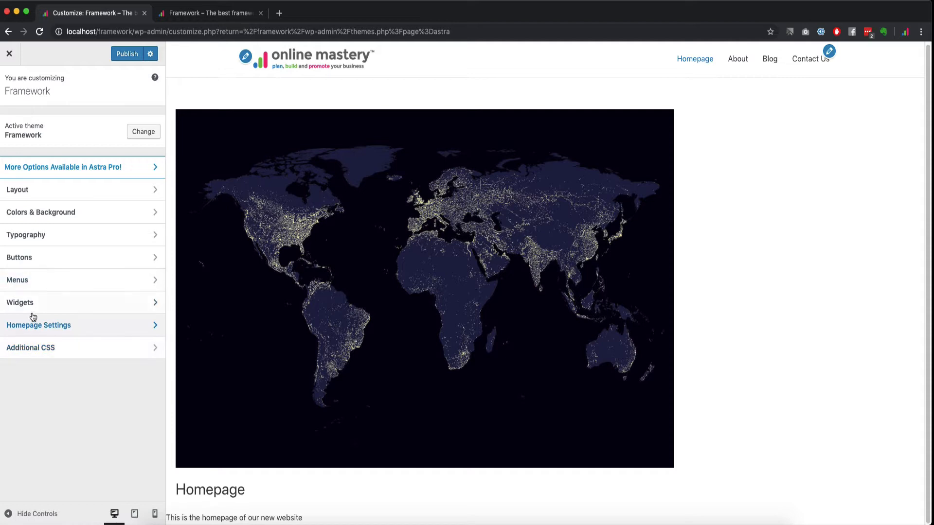
Step: In Additional CSS, type a test 'body {color:red !important; background-…}' rule, then delete it
click(44, 353)
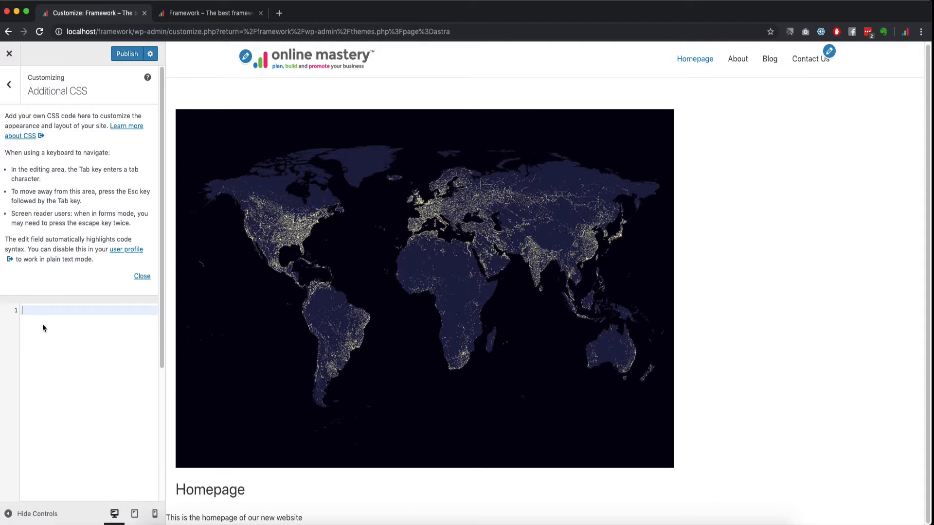
text(body {color:red)
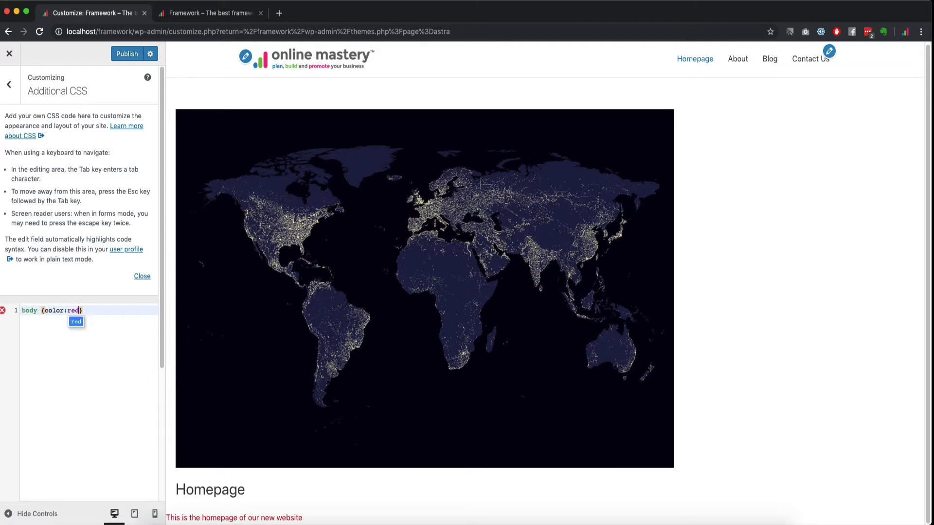
text( !importnat)
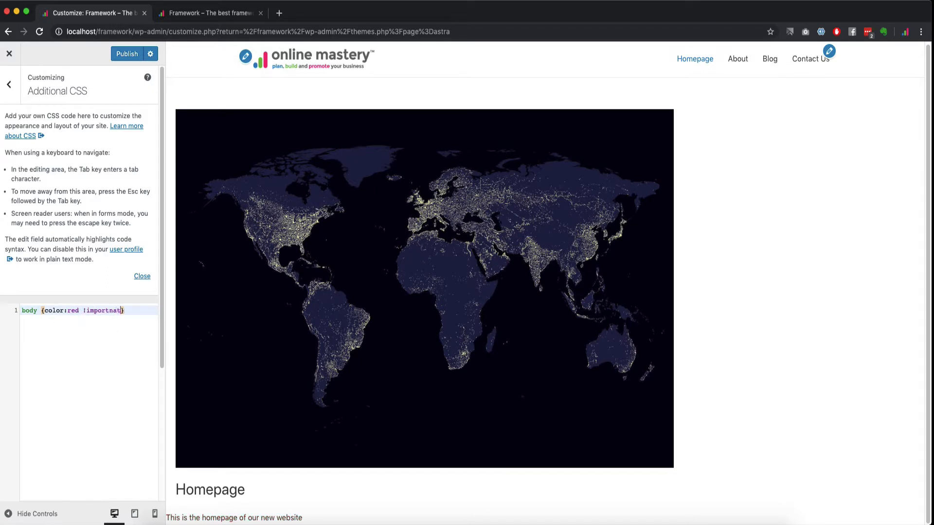
key(BackSpace)
key(BackSpace)
text(abnt)
key(BackSpace)
text(nt)
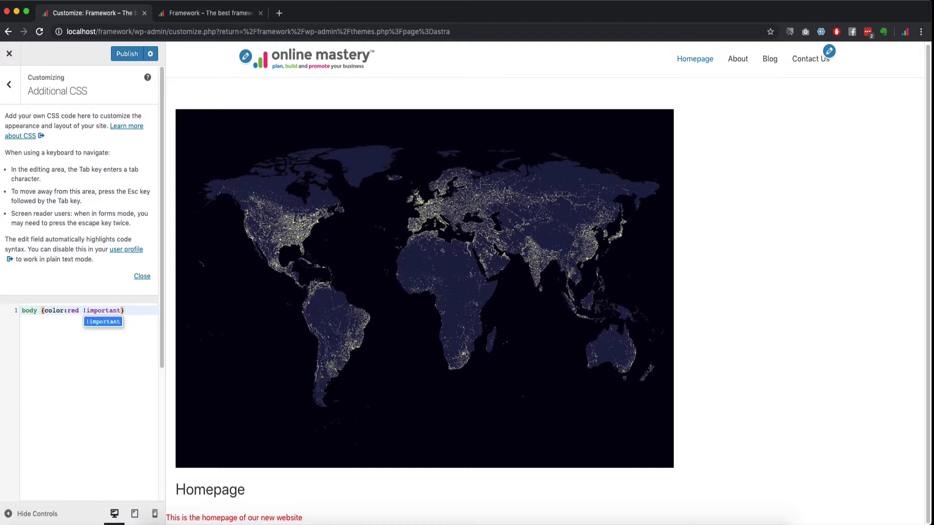
click(101, 310)
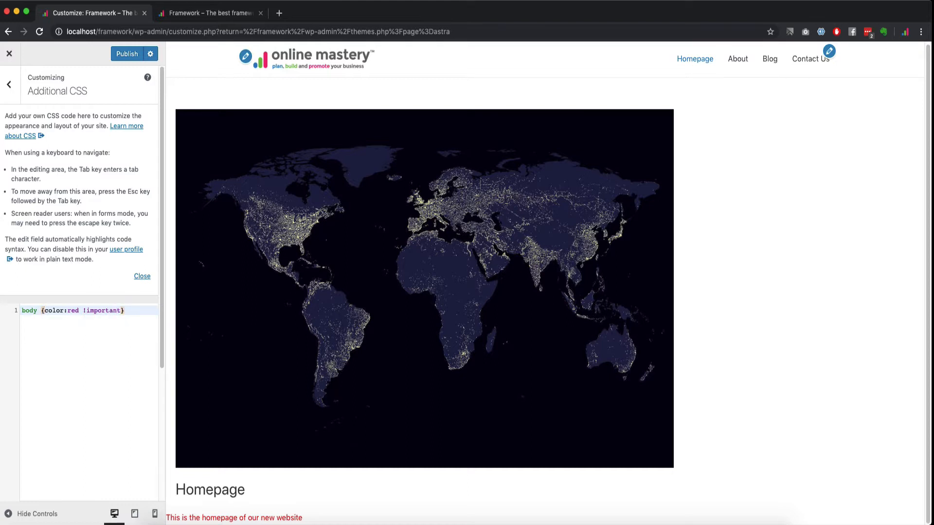
text(background)
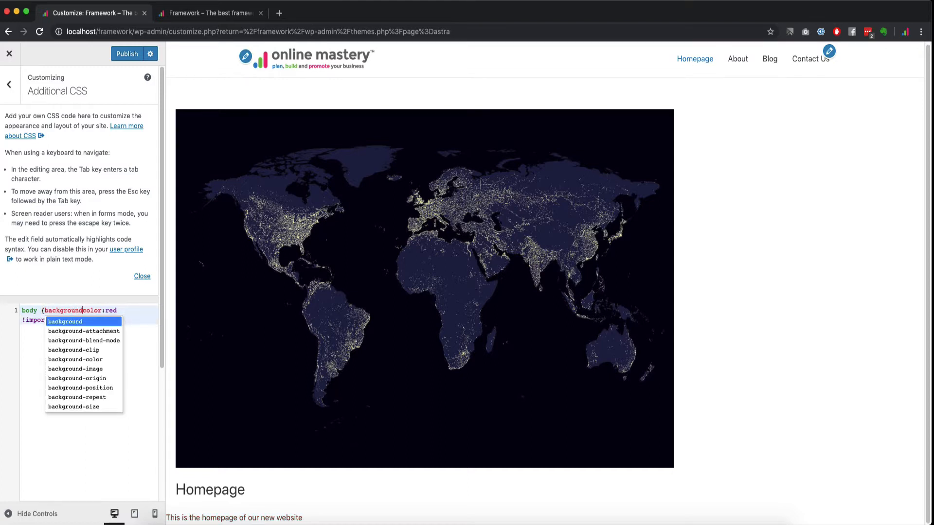
text(-)
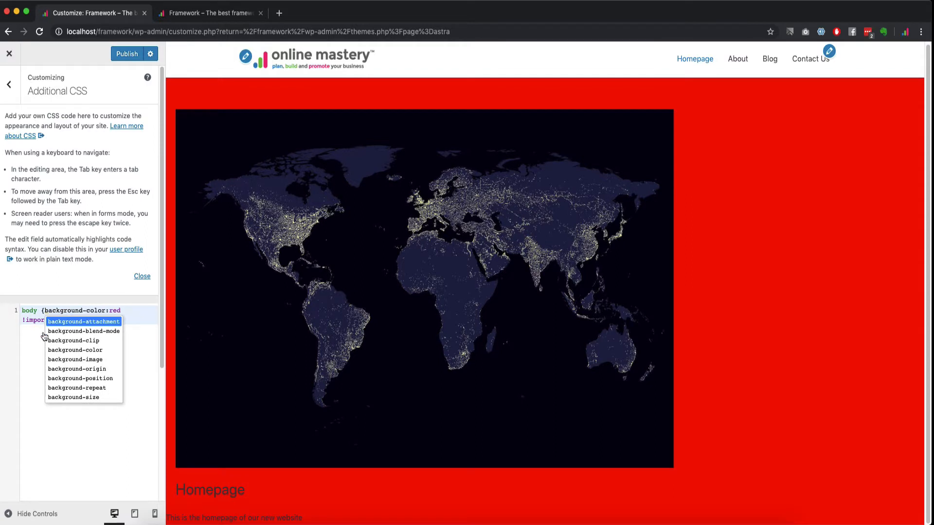
click(43, 465)
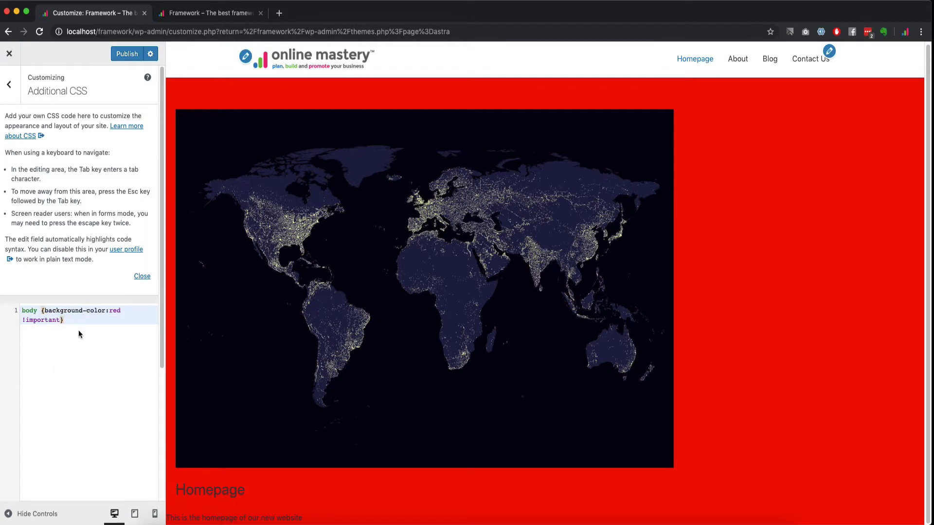
drag(80, 334, 28, 303)
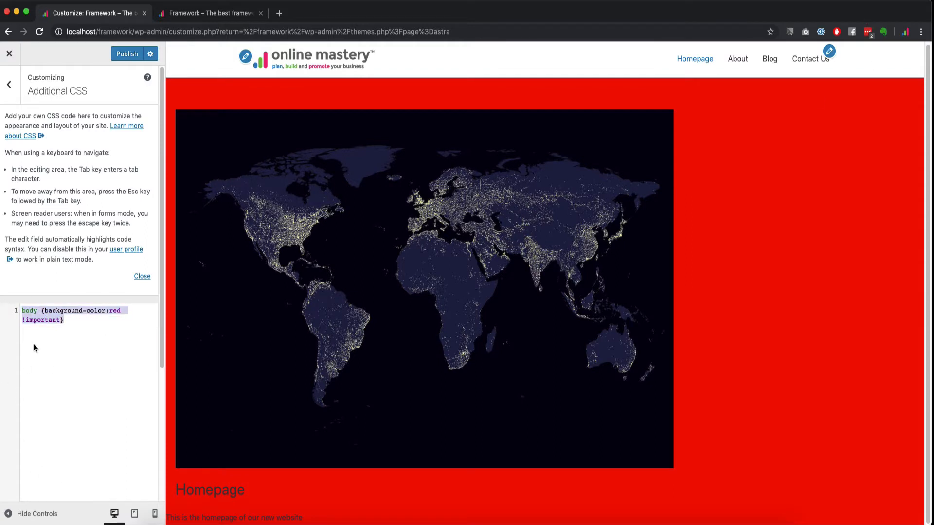
key(BackSpace)
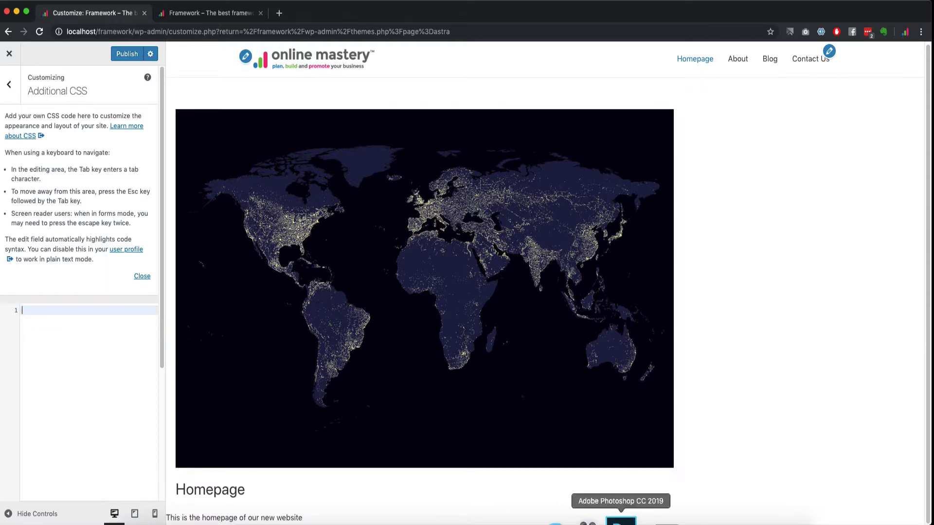
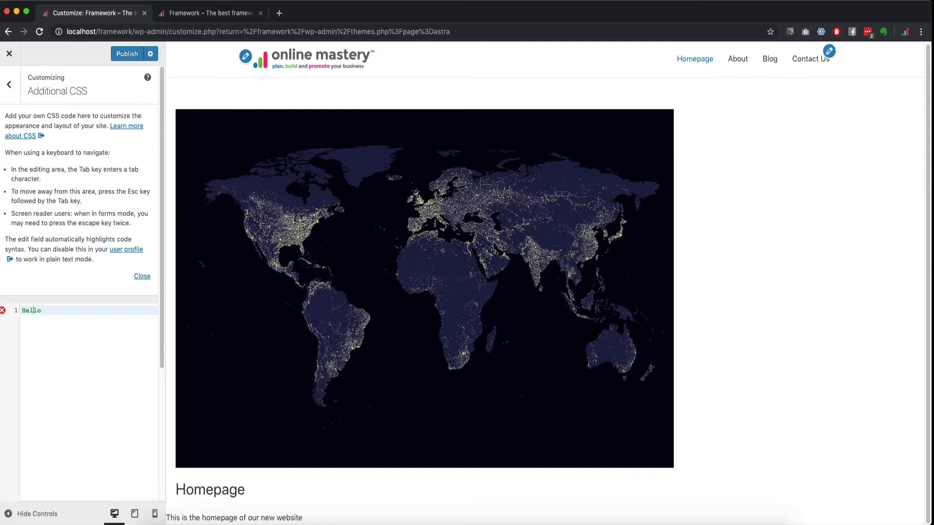
Step: Delete the <b>Hello</b> markup from Additional CSS and return to the main Customizer sections
text(<br)
key(BackSpace)
drag(52, 311, 35, 309)
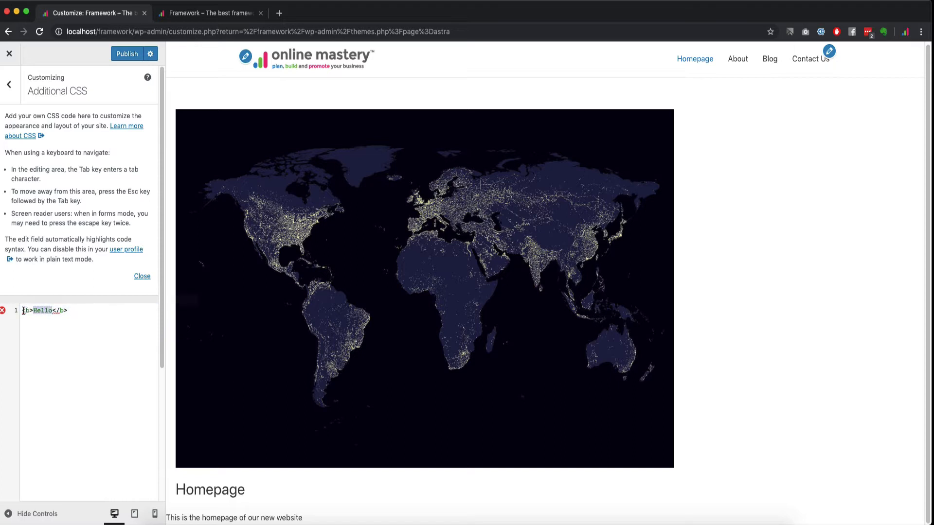
click(59, 311)
click(82, 316)
drag(82, 311, 21, 304)
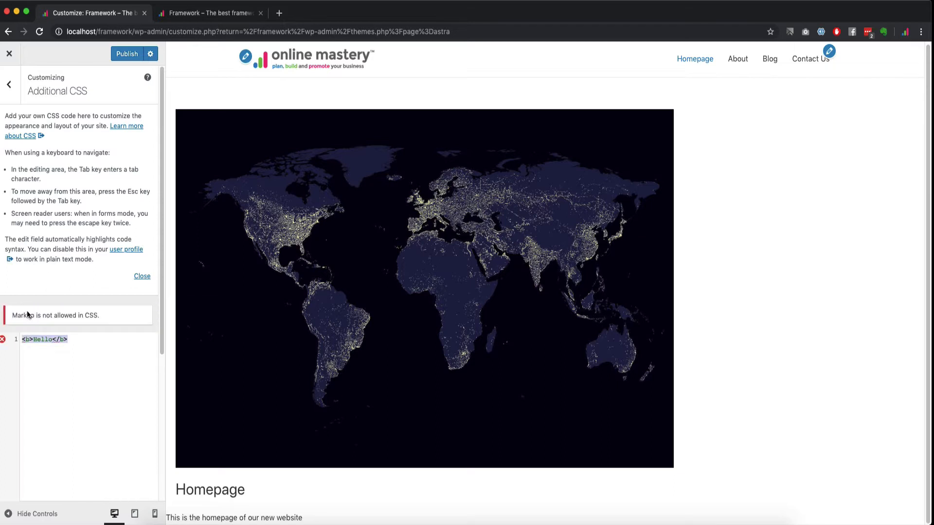
key(BackSpace)
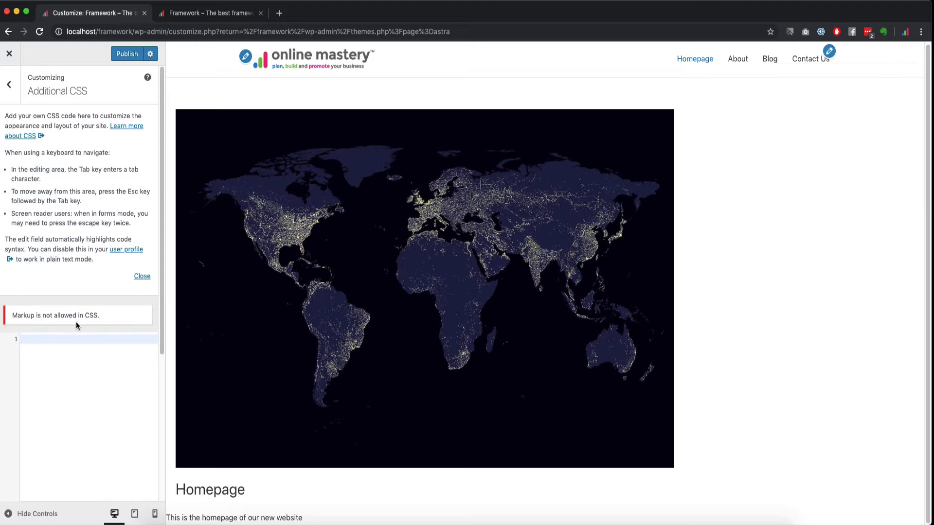
click(11, 85)
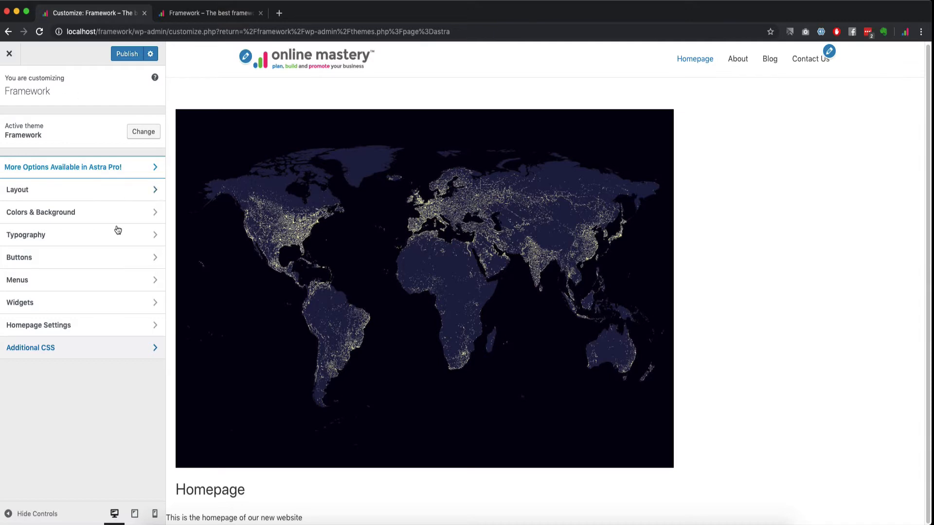
Step: Publish the Customizer changes, then open Appearance > Menus showing Main Menu
click(120, 54)
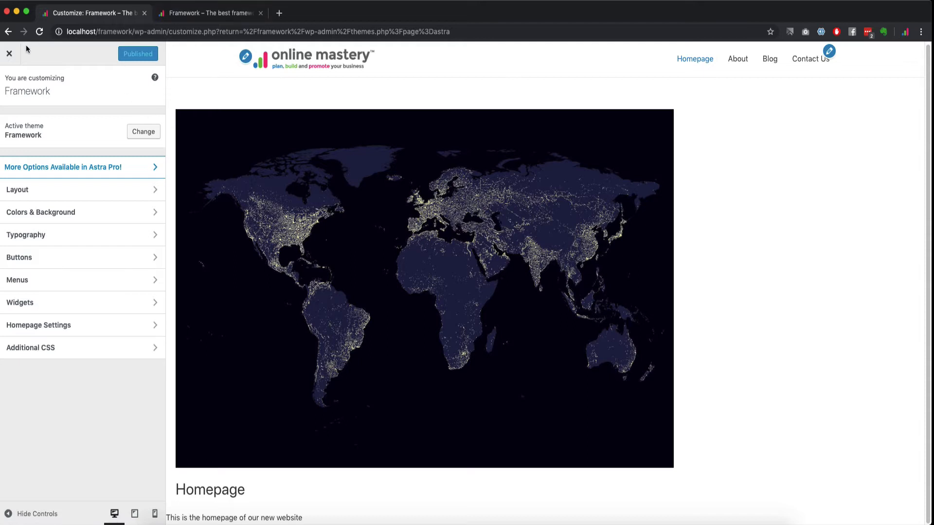
click(144, 12)
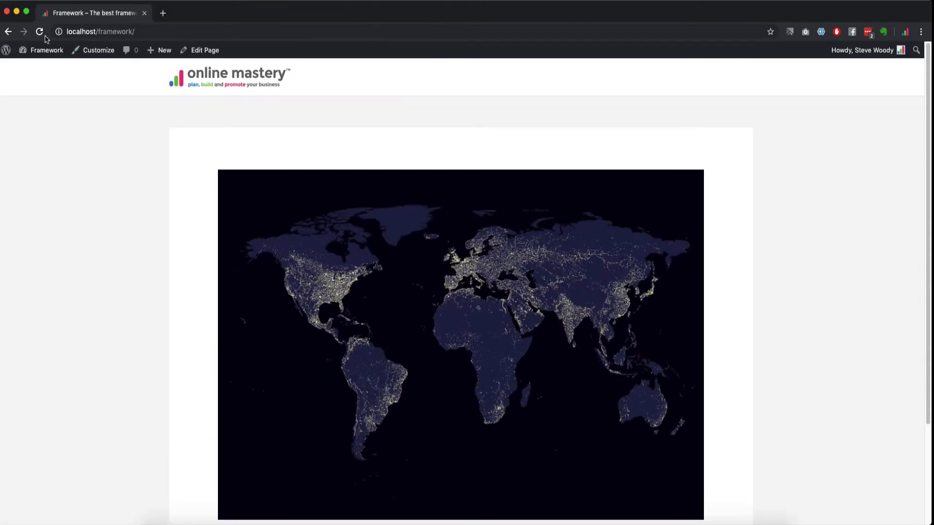
mouse_move(42, 50)
click(37, 68)
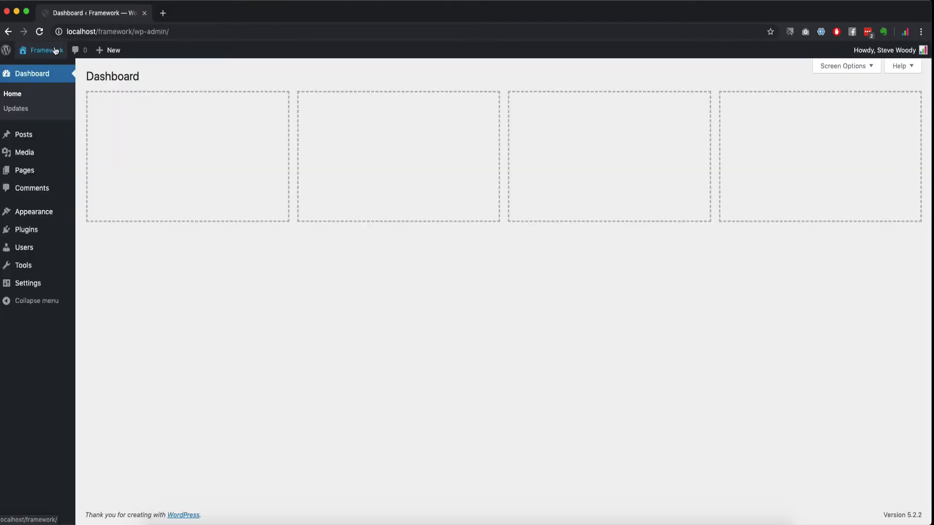
mouse_move(49, 213)
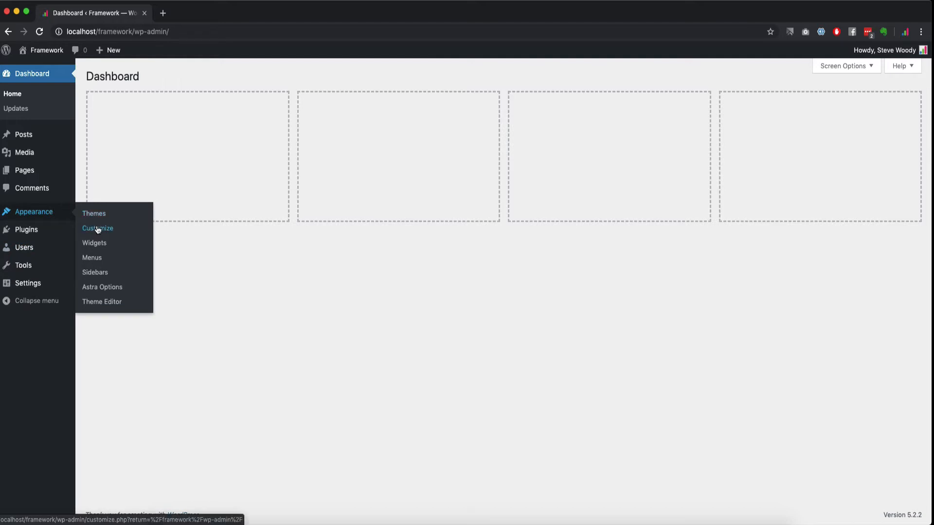
click(98, 259)
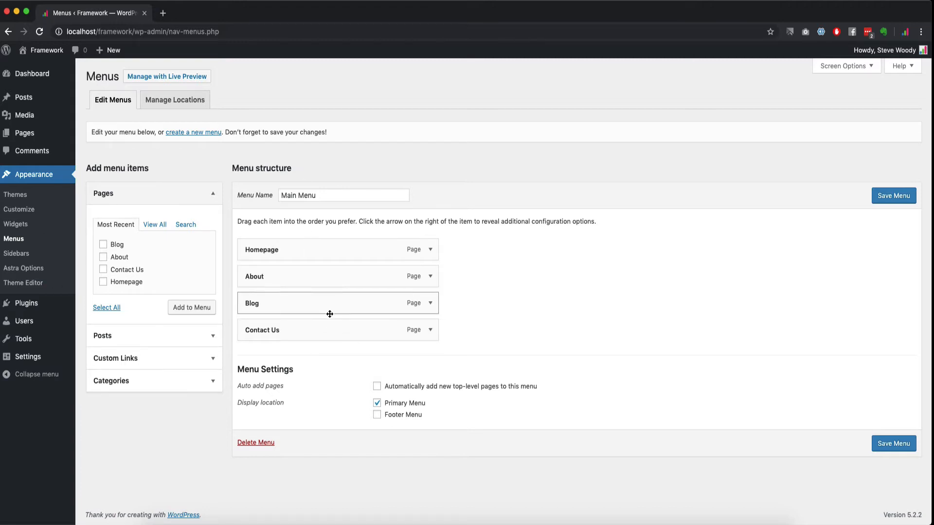
Step: Enable Tags in Screen Options and expand the Tags box
click(119, 198)
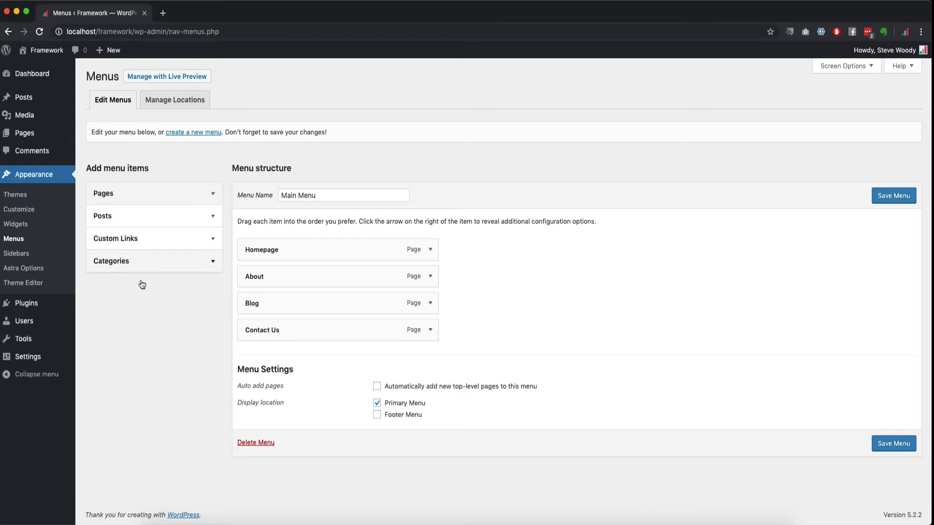
click(859, 69)
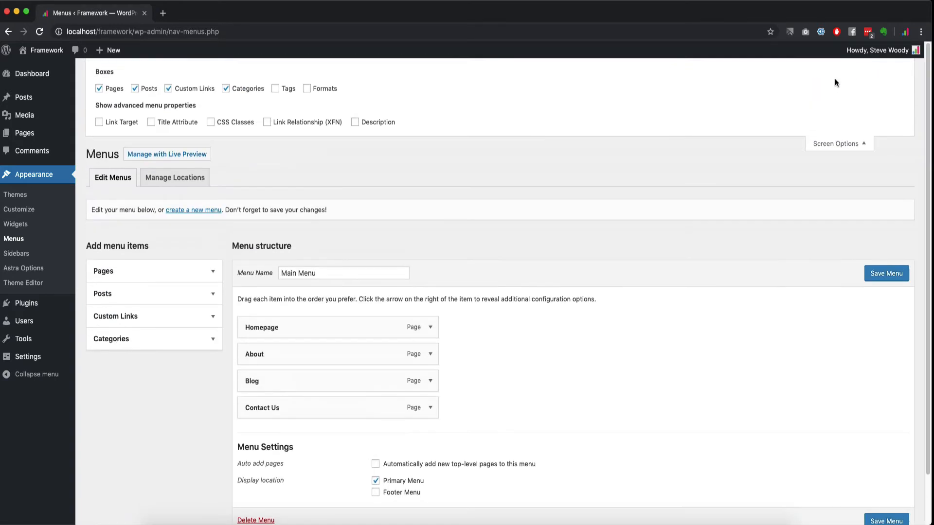
click(276, 90)
click(153, 368)
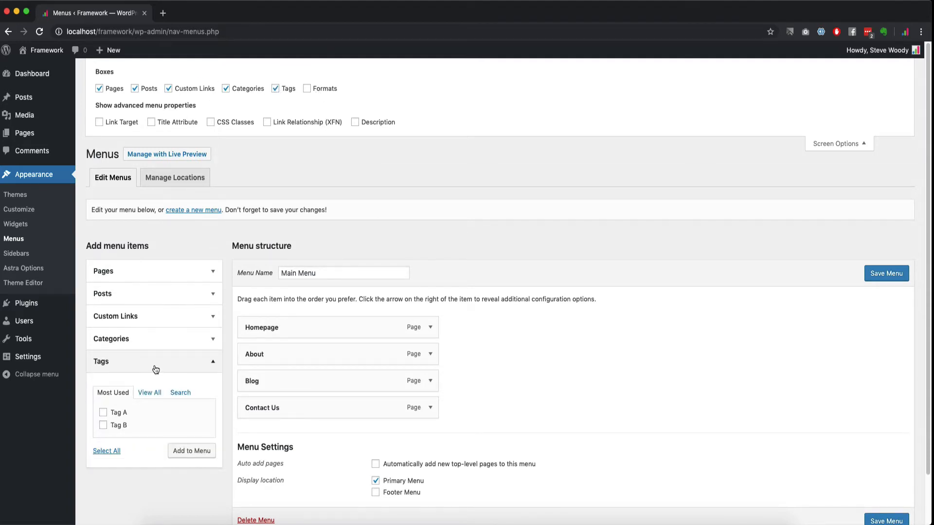
click(153, 369)
click(153, 369)
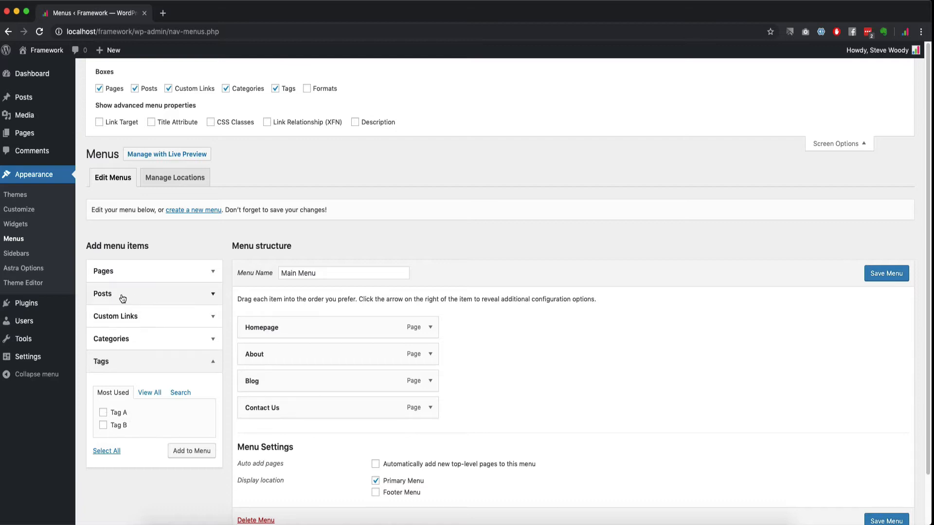
Step: Add Tag A to Main Menu and save the menu
click(103, 412)
click(202, 456)
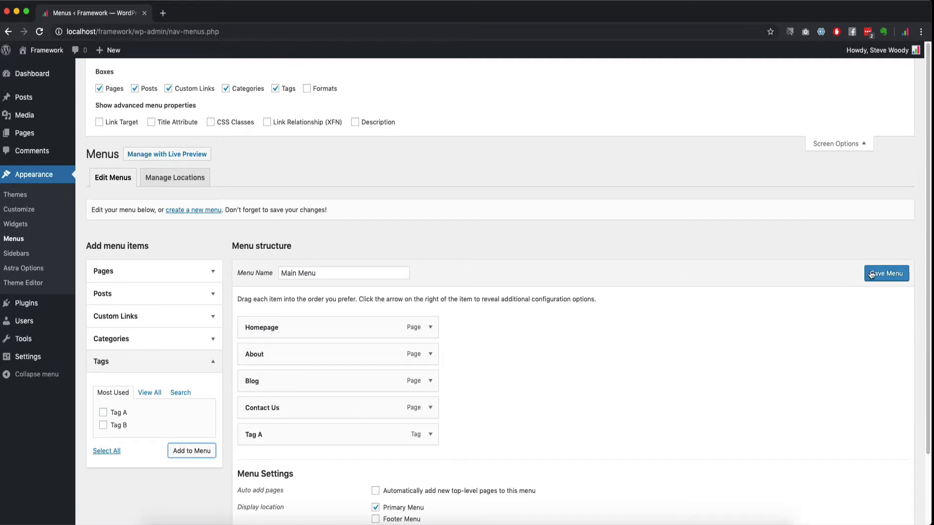
click(871, 274)
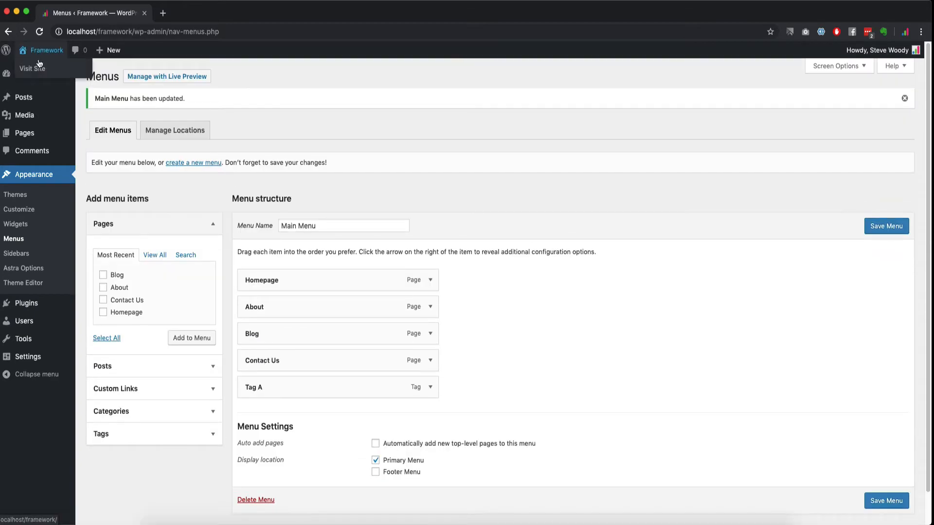
right_click(40, 65)
Step: View the Tag A archive in a new site tab, then nest Tag A under Blog
click(188, 14)
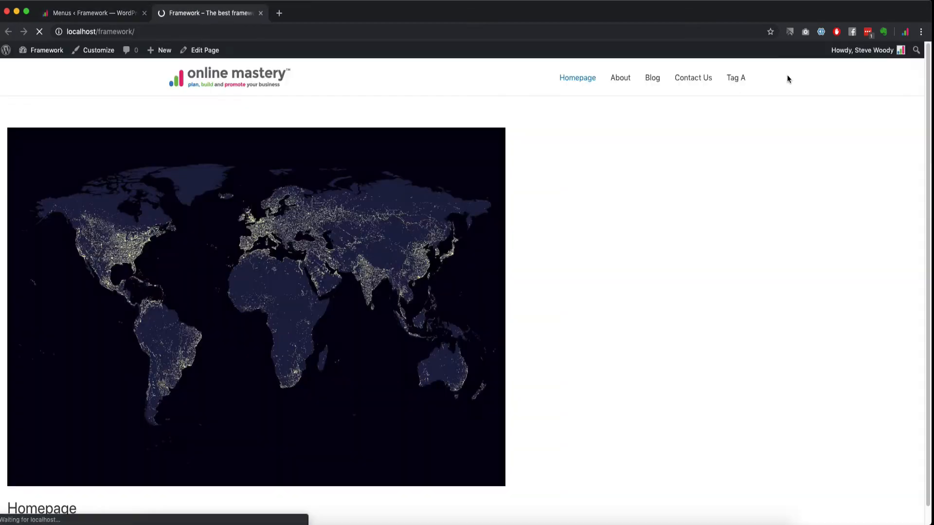
click(736, 78)
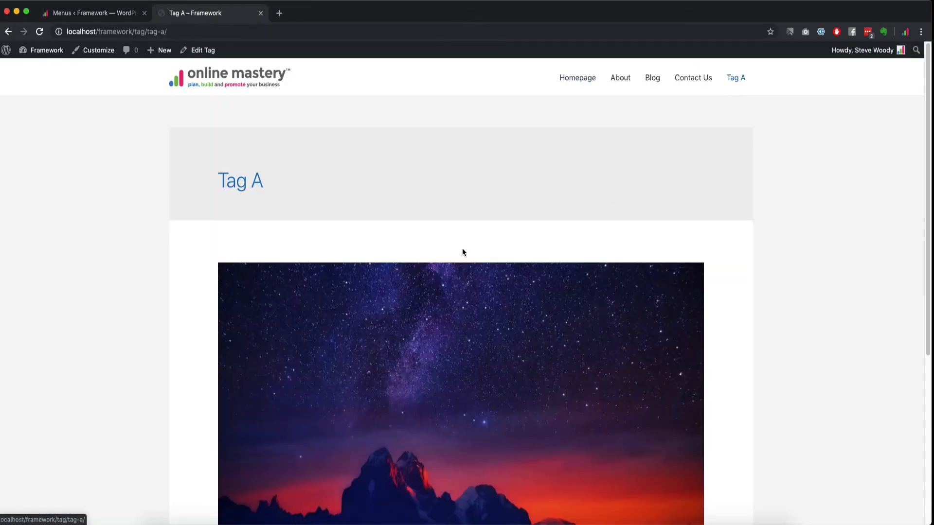
scroll(242, 285, down, 5)
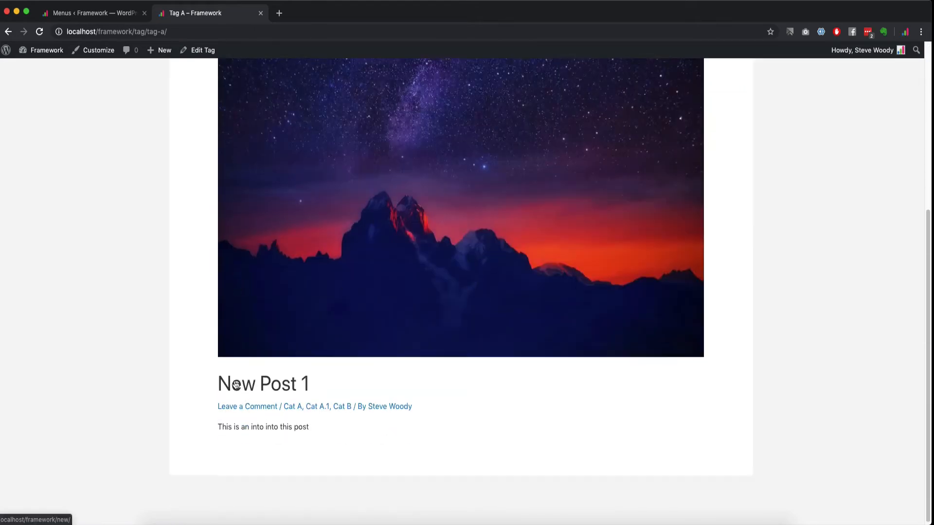
scroll(281, 186, up, 5)
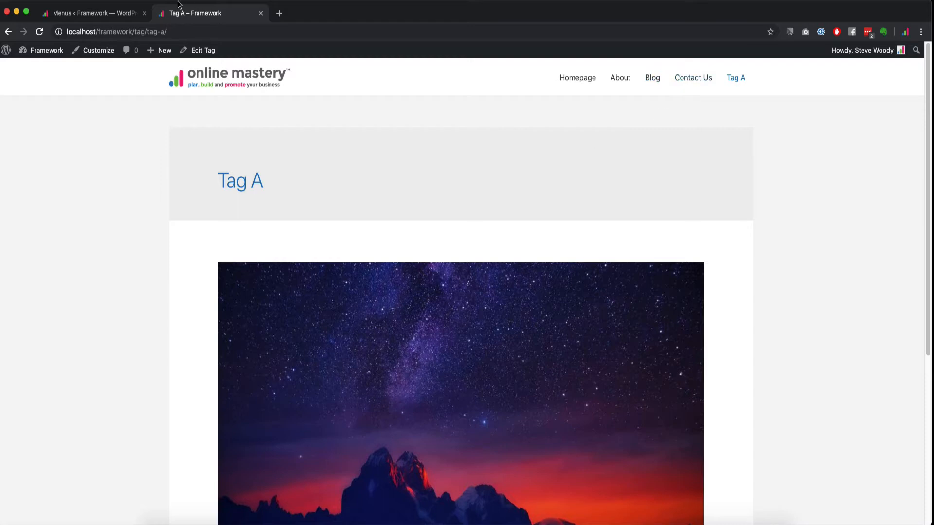
click(105, 14)
drag(286, 394, 334, 359)
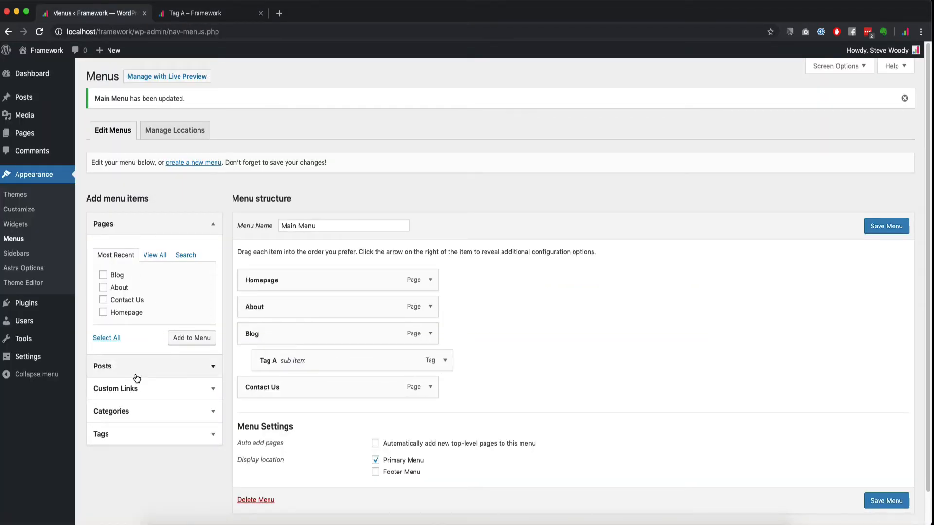
Step: Add categories Cat A and Cat B to Main Menu
click(125, 434)
click(151, 295)
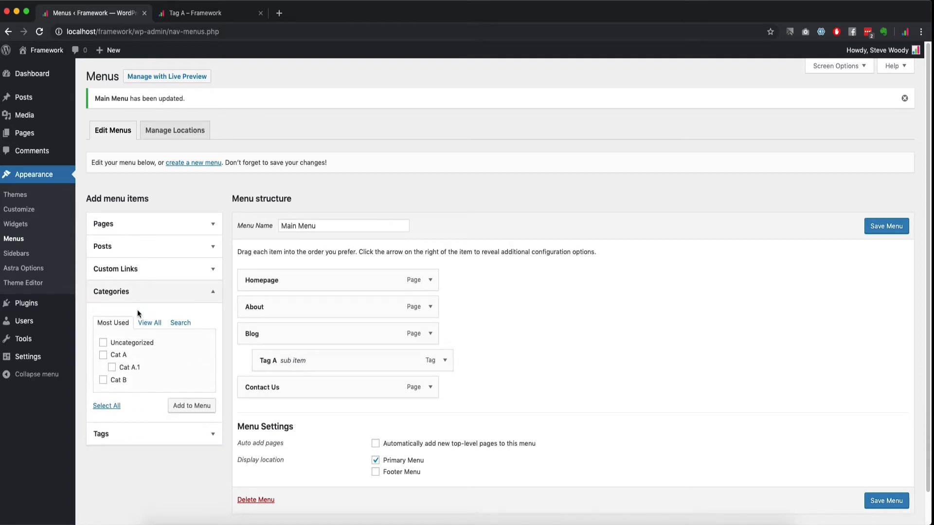
click(103, 355)
click(185, 403)
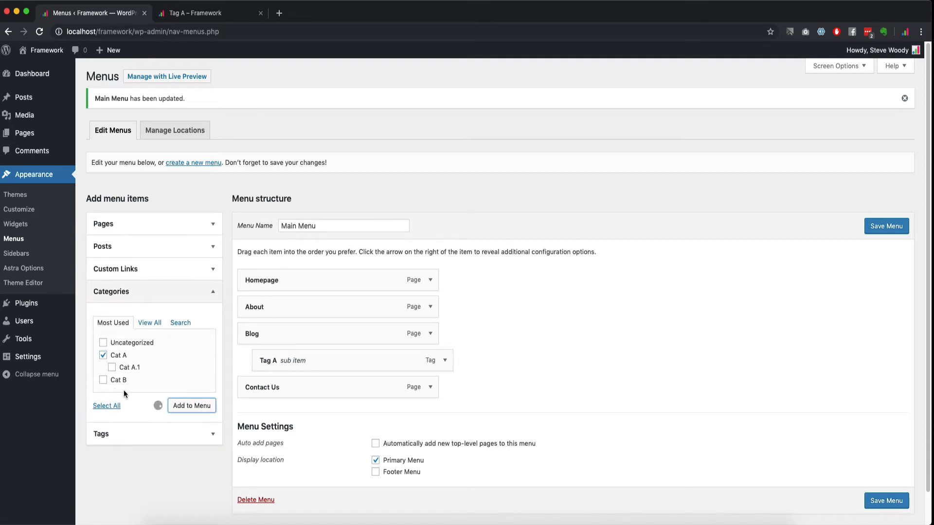
click(102, 380)
click(197, 411)
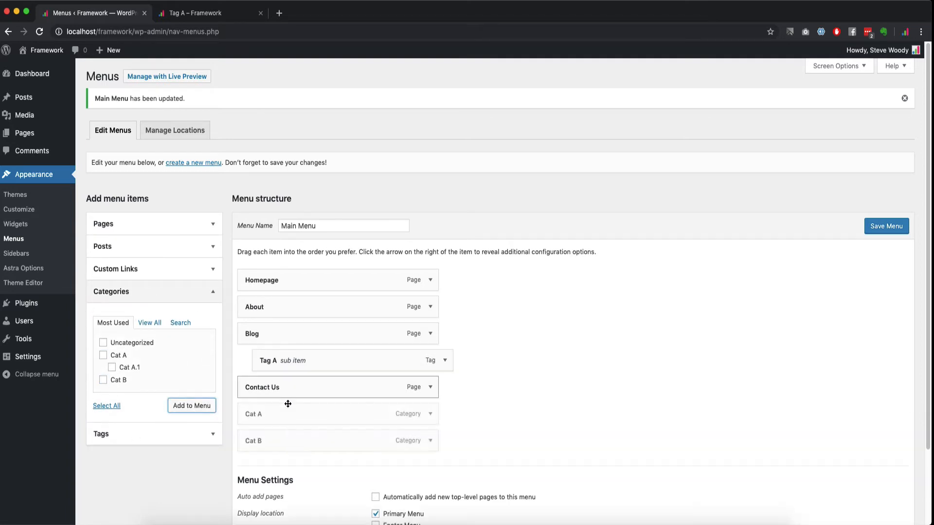
Step: Nest Cat A and Cat B under Blog and save Main Menu
drag(286, 413, 301, 361)
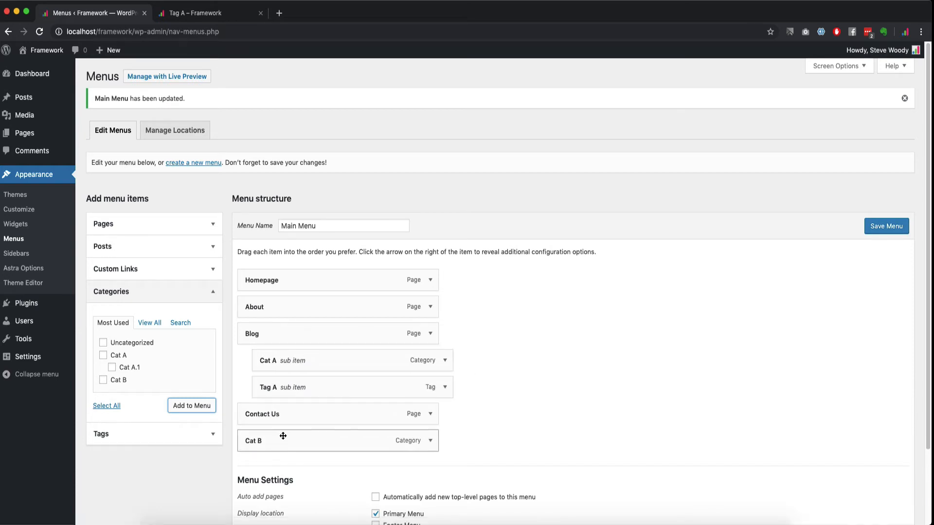
drag(282, 436, 317, 385)
click(886, 228)
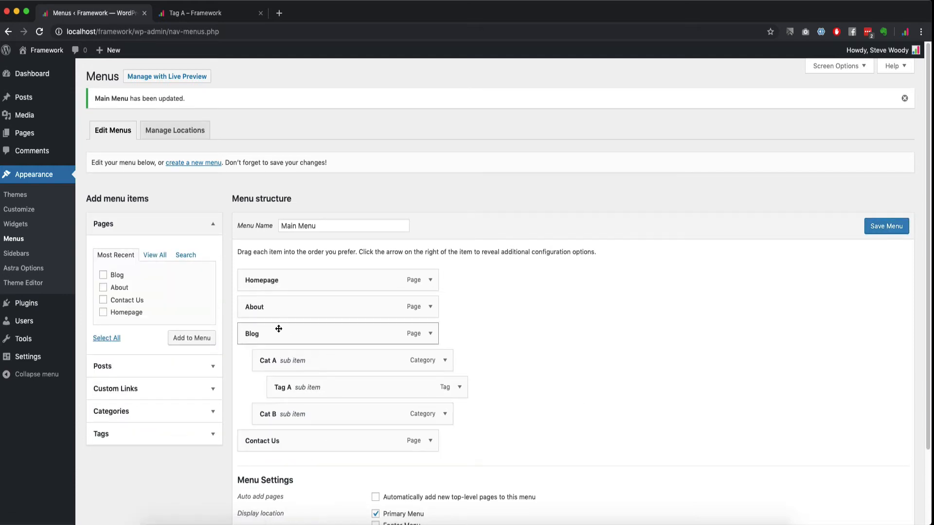
click(204, 14)
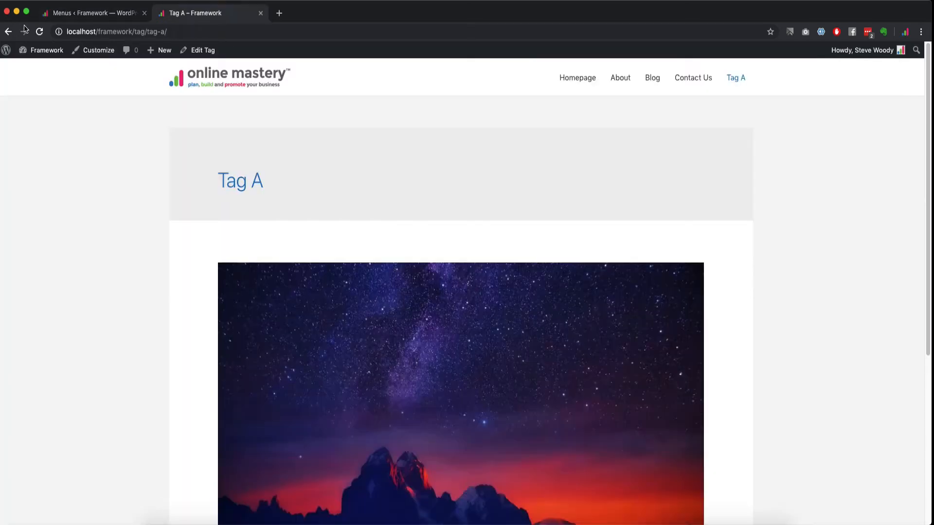
Step: Reload the site to check Blog's dropdown shows Cat A, Cat B and Tag A
key(cmd+r)
mouse_move(689, 82)
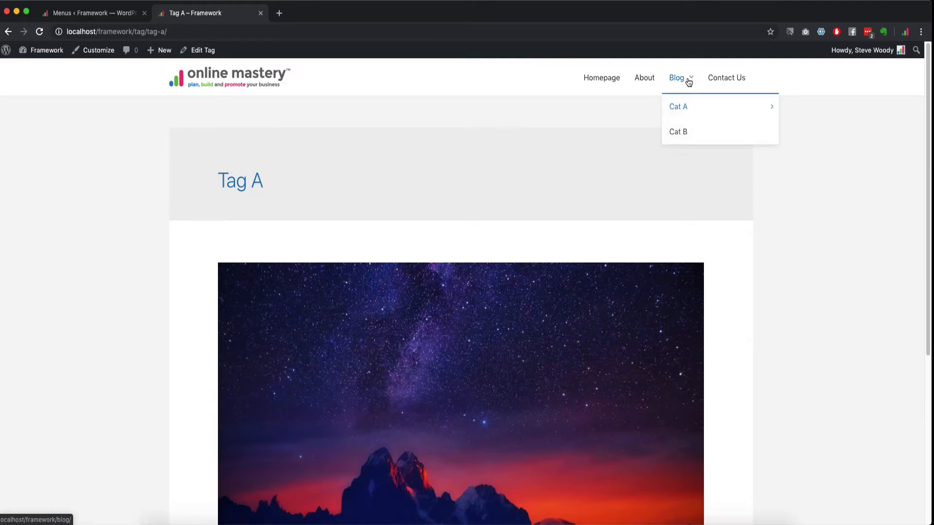
mouse_move(686, 109)
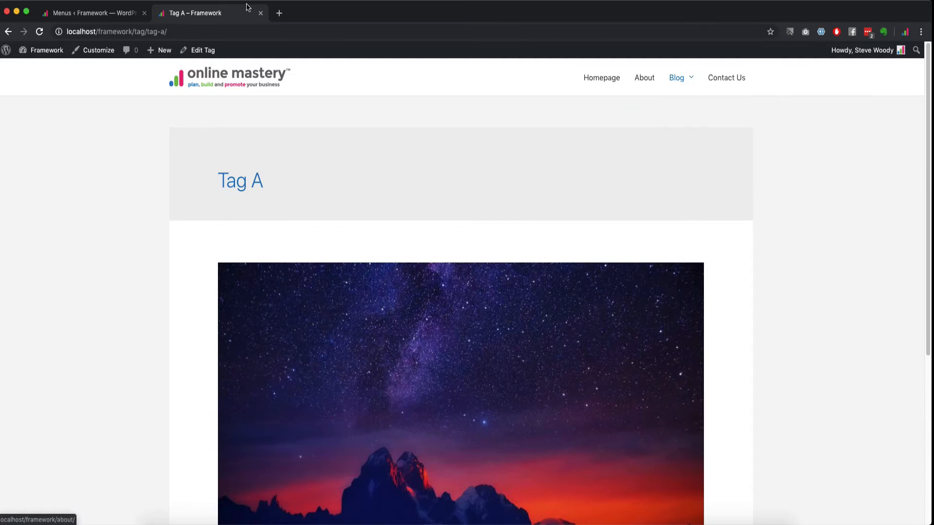
click(115, 13)
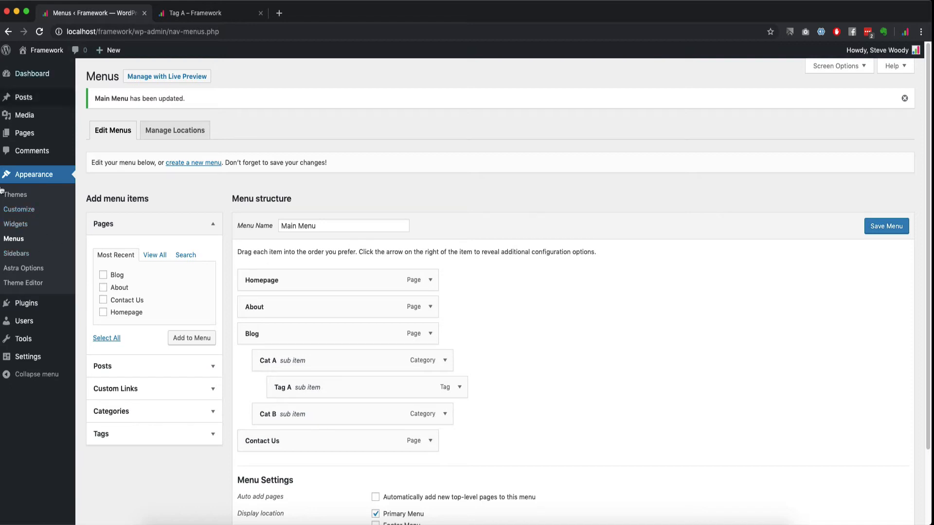
Step: Start a new custom sidebar titled 'Blog Category Sidebar'
click(25, 256)
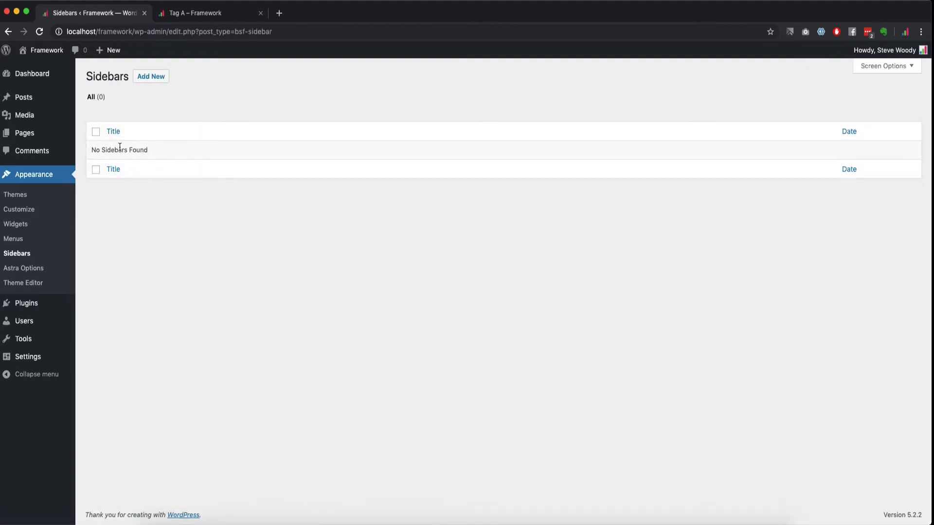
click(157, 80)
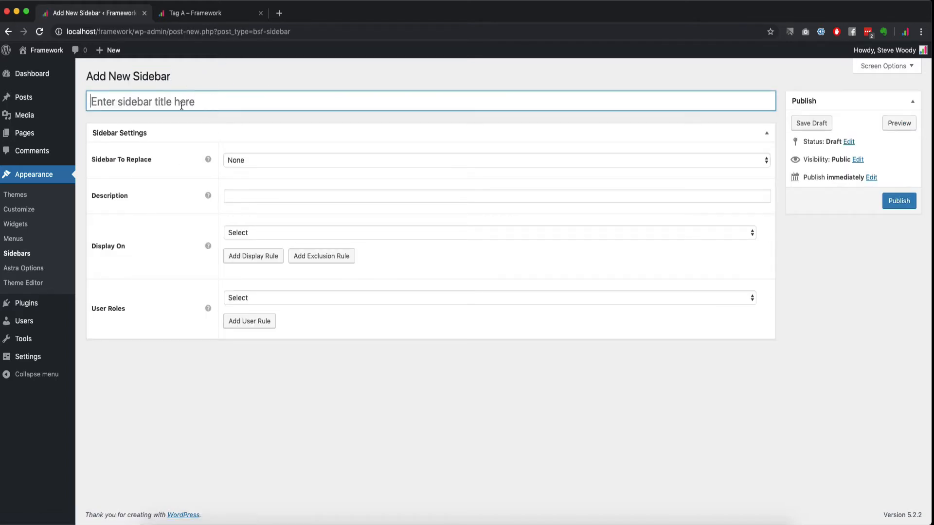
text(C)
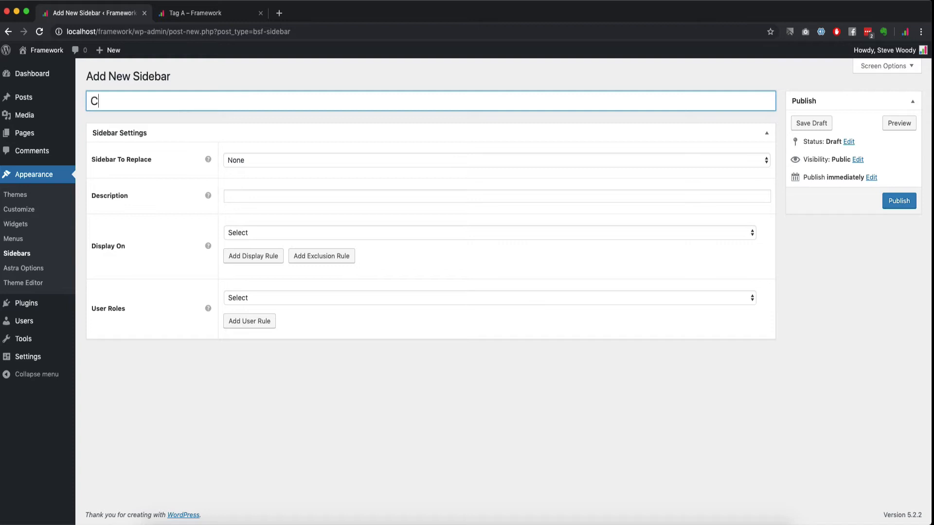
key(BackSpace)
text(Blog Category)
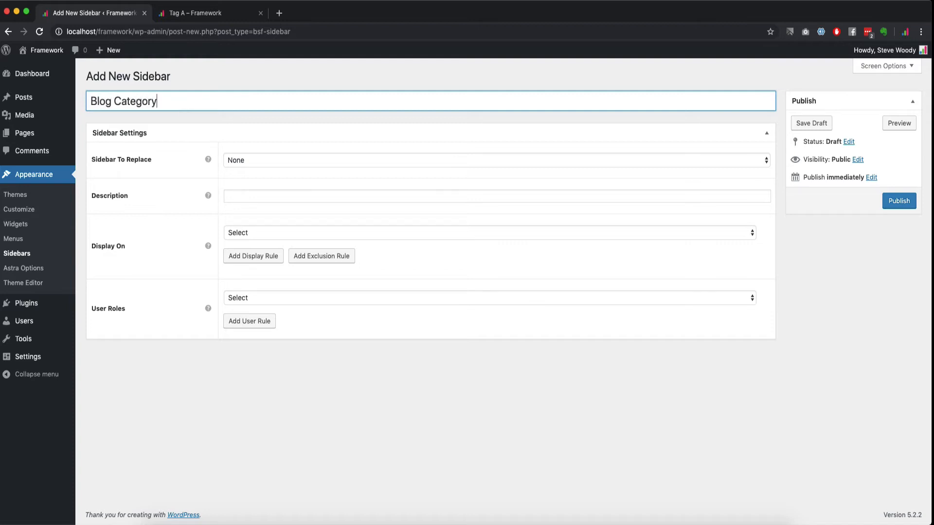
text( Sidebar)
Step: Make it replace Main Sidebar on All Categories Archive, with unrestricted user roles, and publish
click(251, 160)
click(248, 169)
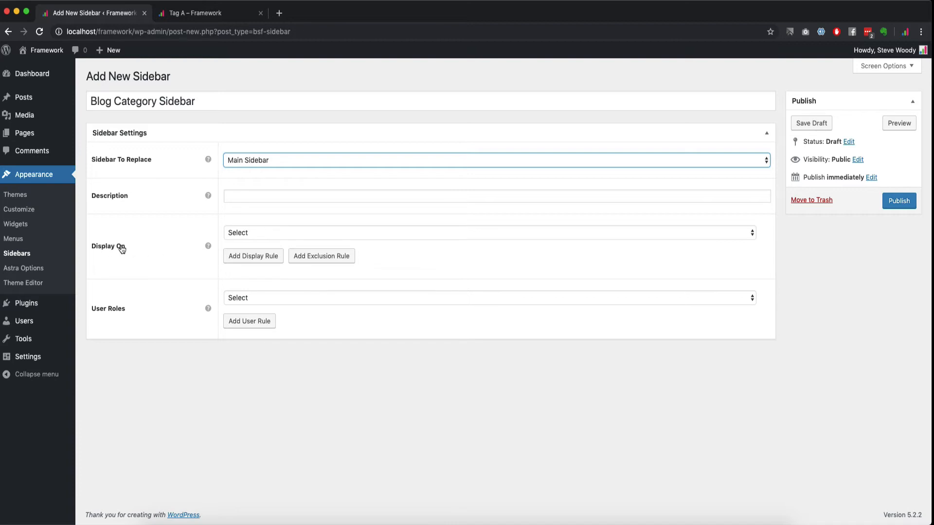
click(246, 238)
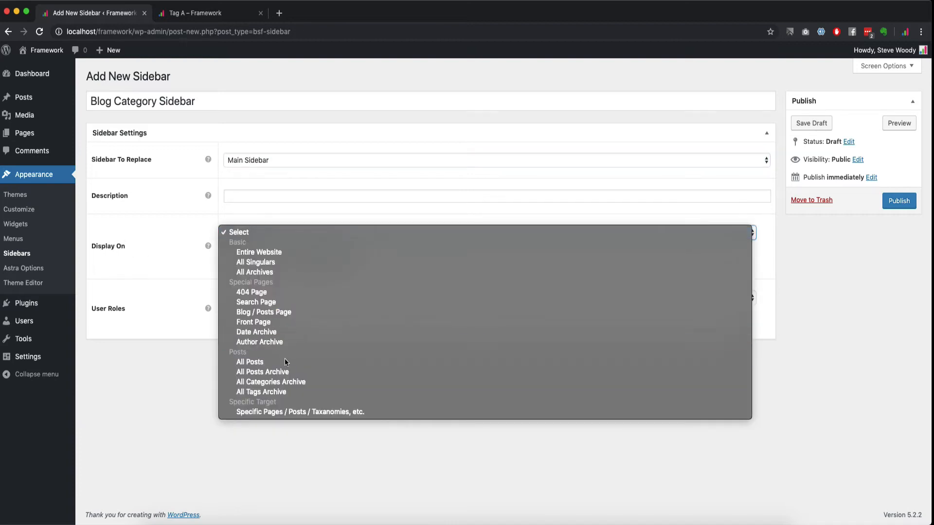
click(272, 384)
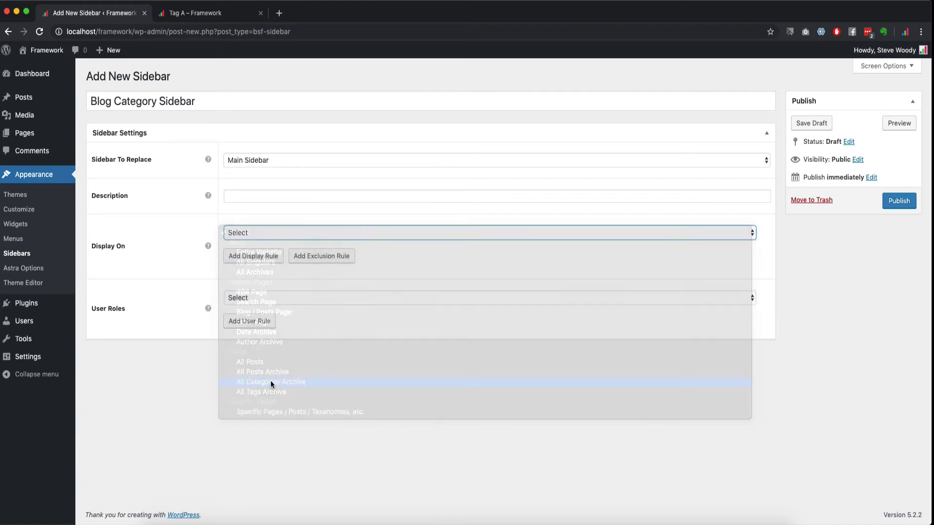
click(286, 234)
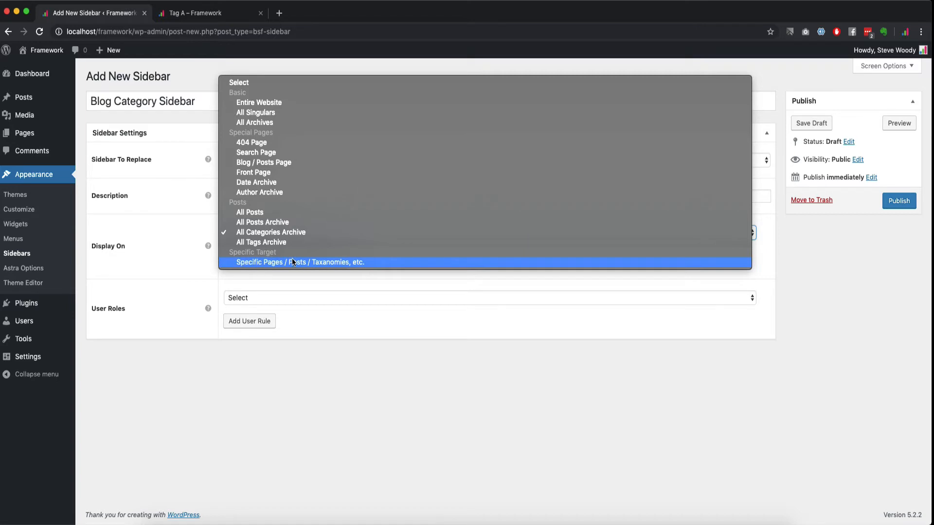
click(267, 235)
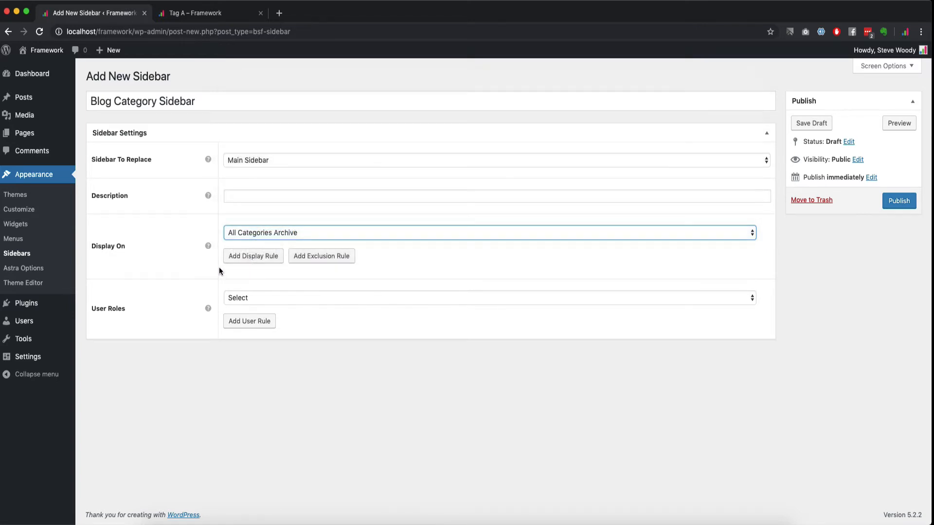
click(264, 298)
click(179, 395)
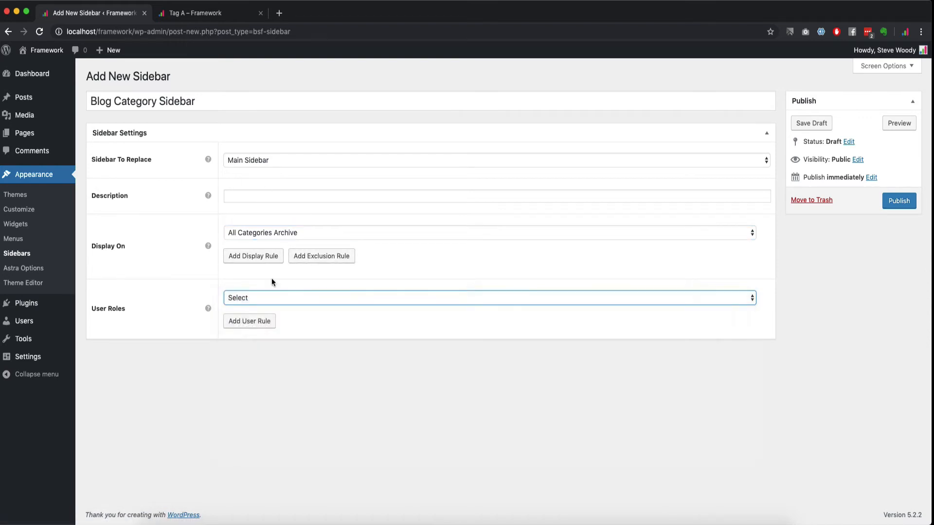
click(262, 296)
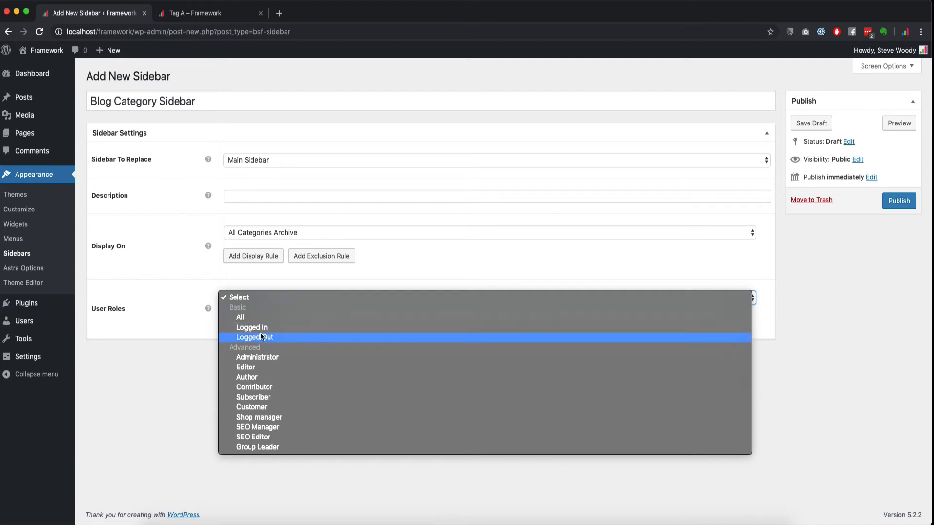
click(186, 360)
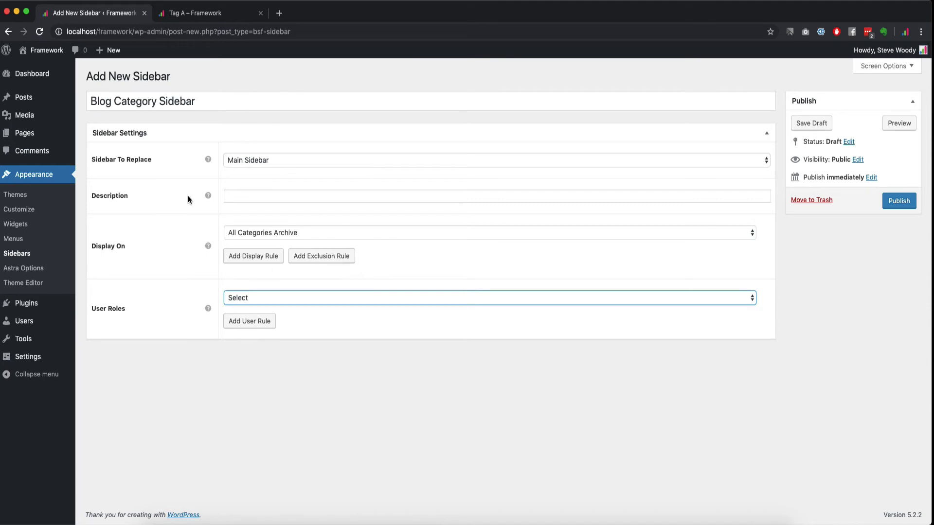
click(904, 201)
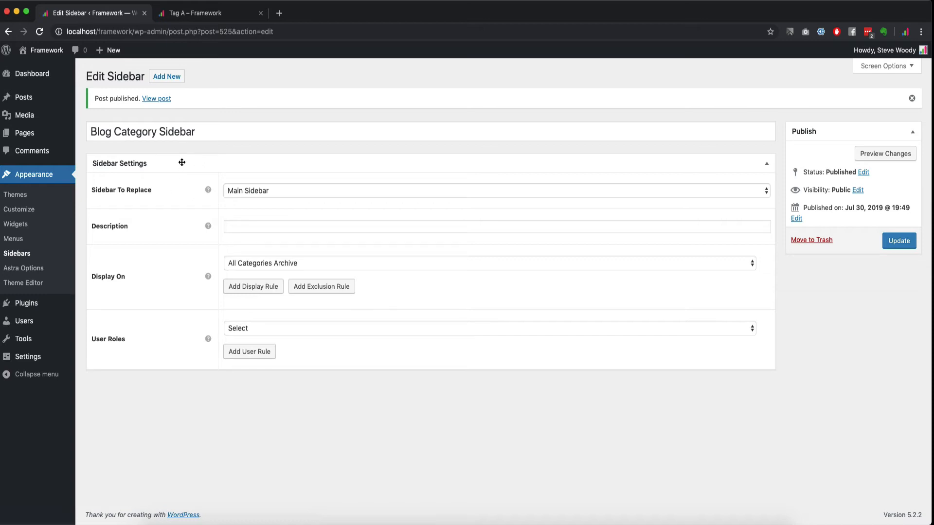
click(181, 162)
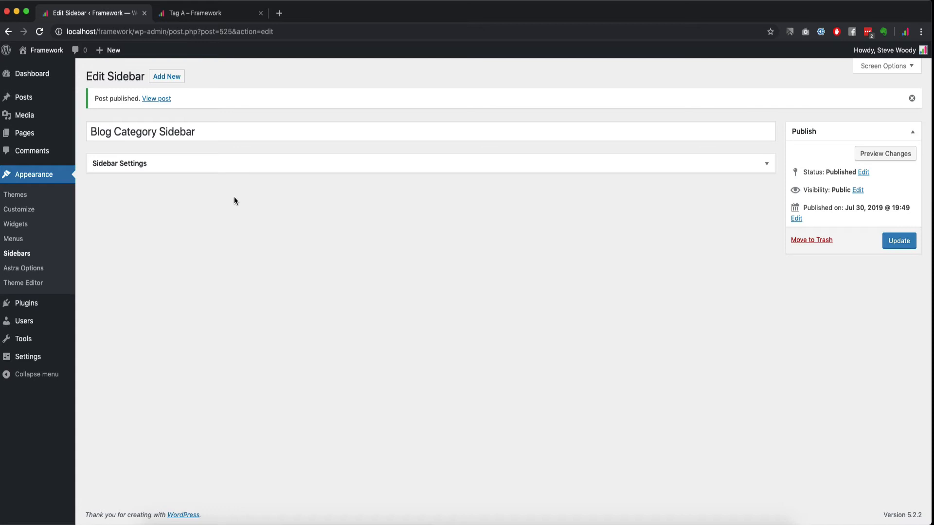
Step: Create and publish a new sidebar titled 'Logged Out', then reopen it for editing
click(167, 77)
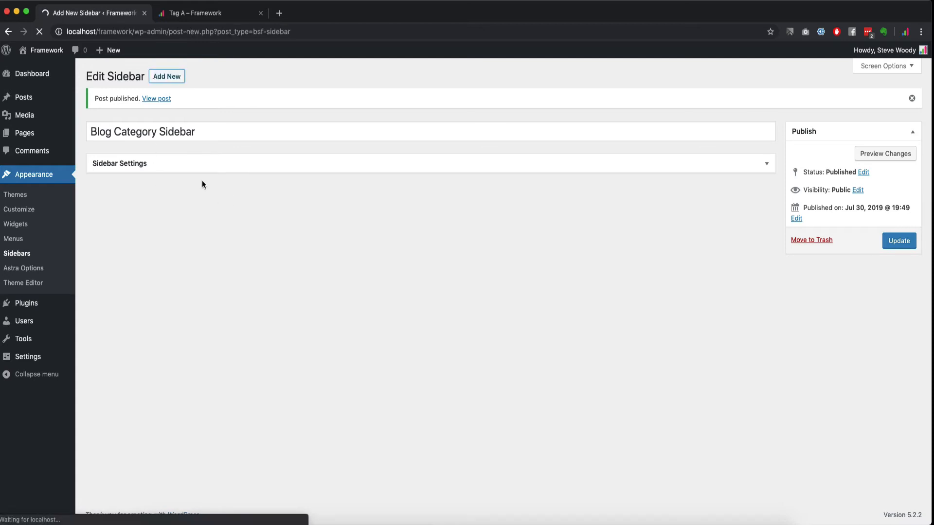
text(Logged Out)
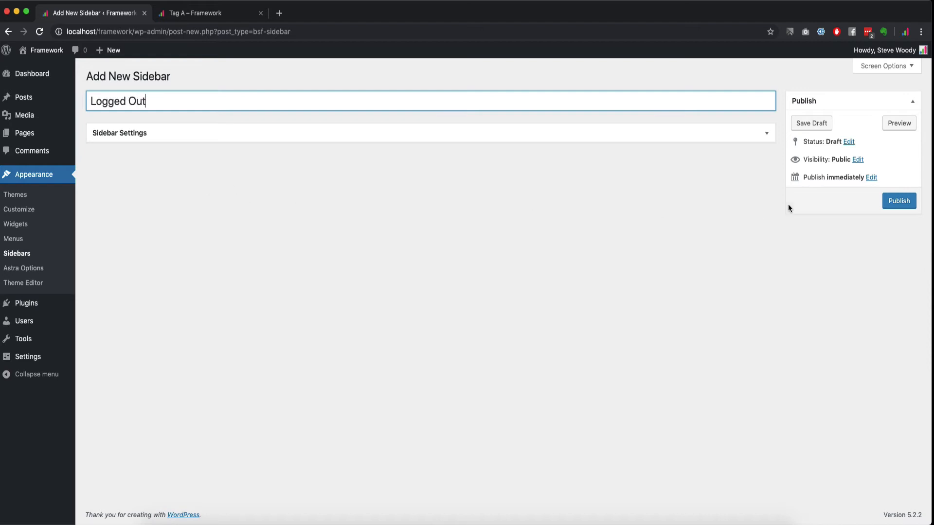
click(898, 202)
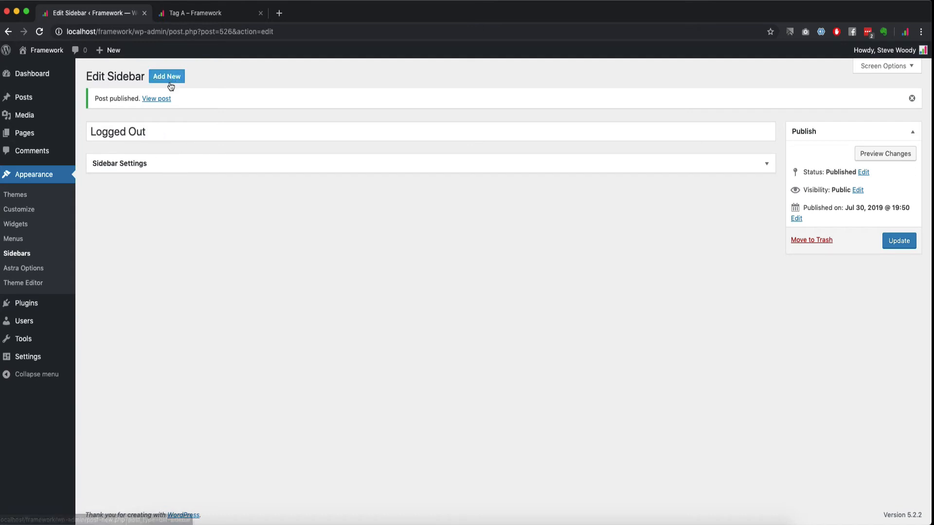
click(156, 124)
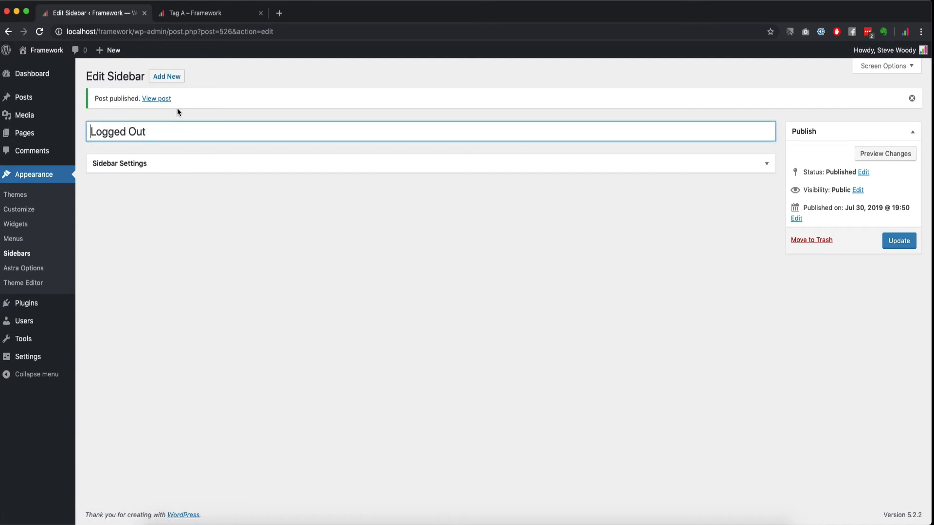
click(181, 81)
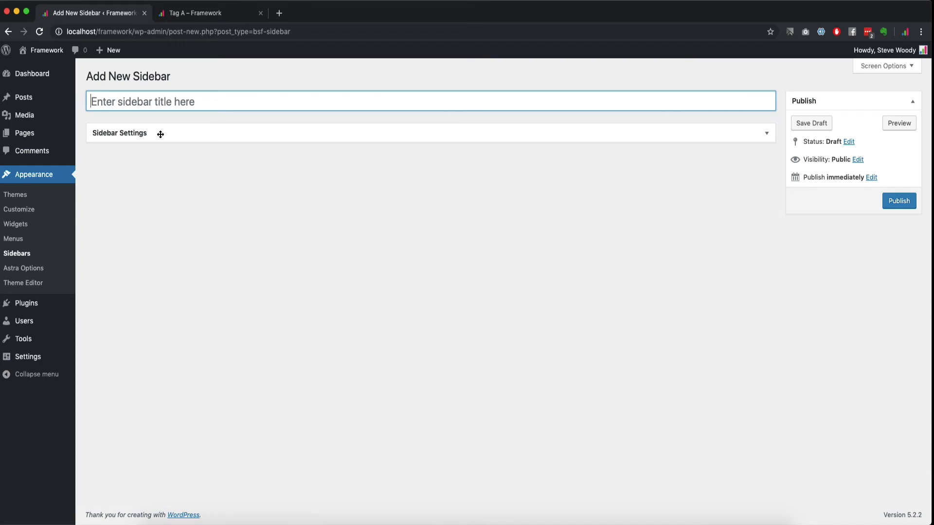
click(160, 134)
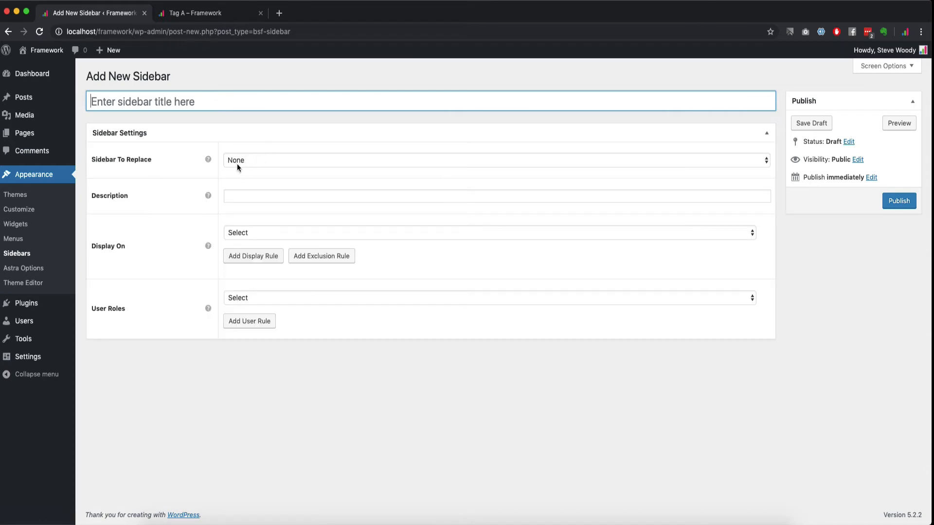
click(19, 253)
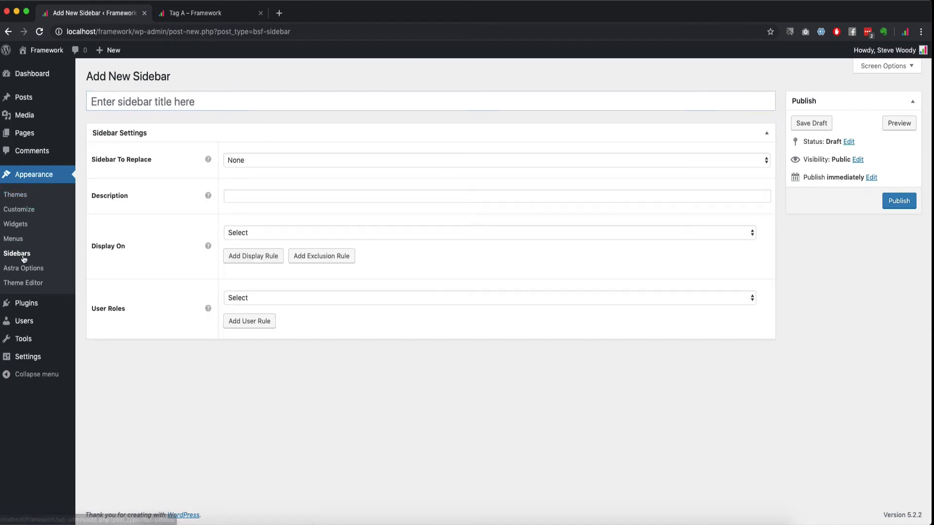
click(130, 154)
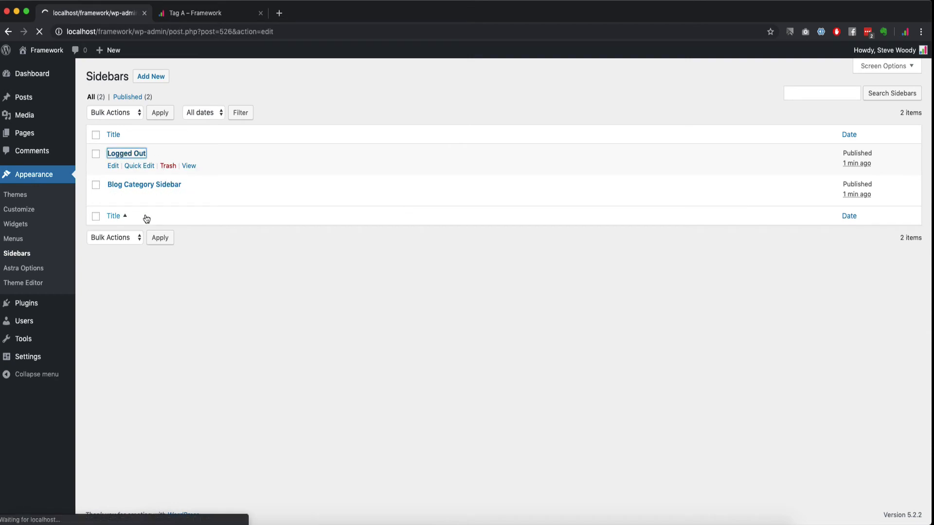
Step: Set Logged Out to replace Main Sidebar on All Posts for Logged Out users, and update
click(260, 159)
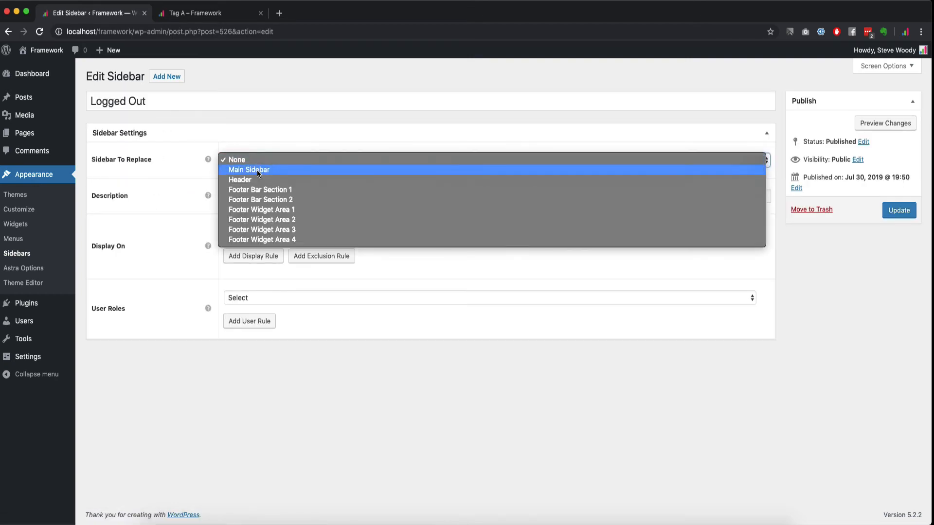
click(257, 171)
click(245, 298)
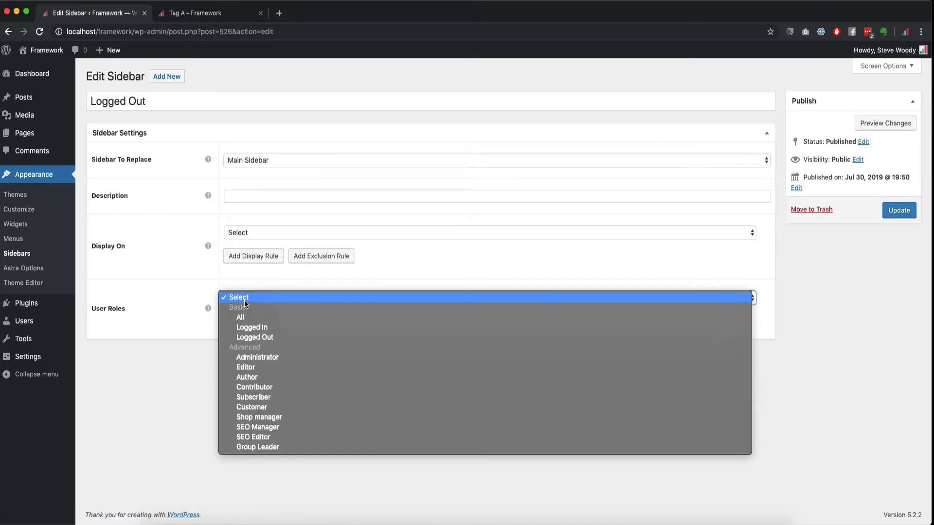
click(255, 335)
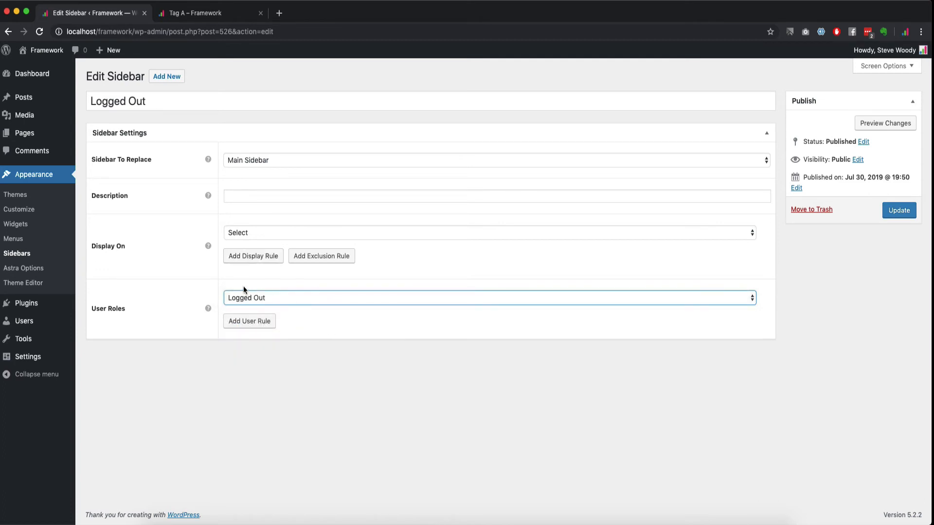
click(241, 232)
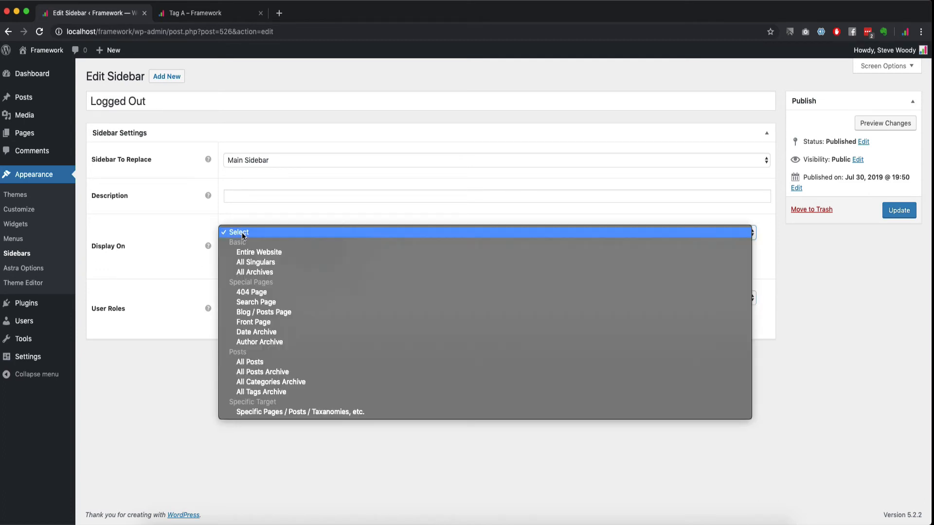
click(264, 253)
click(273, 232)
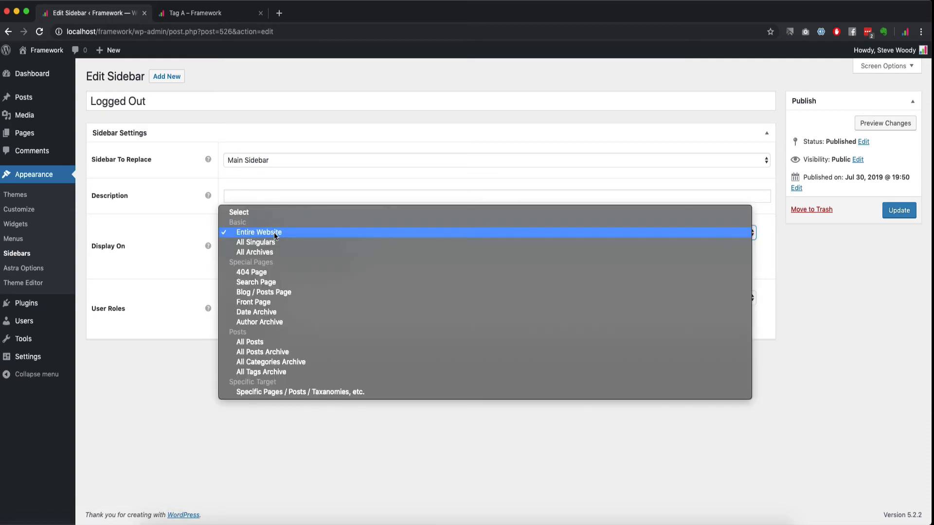
click(261, 342)
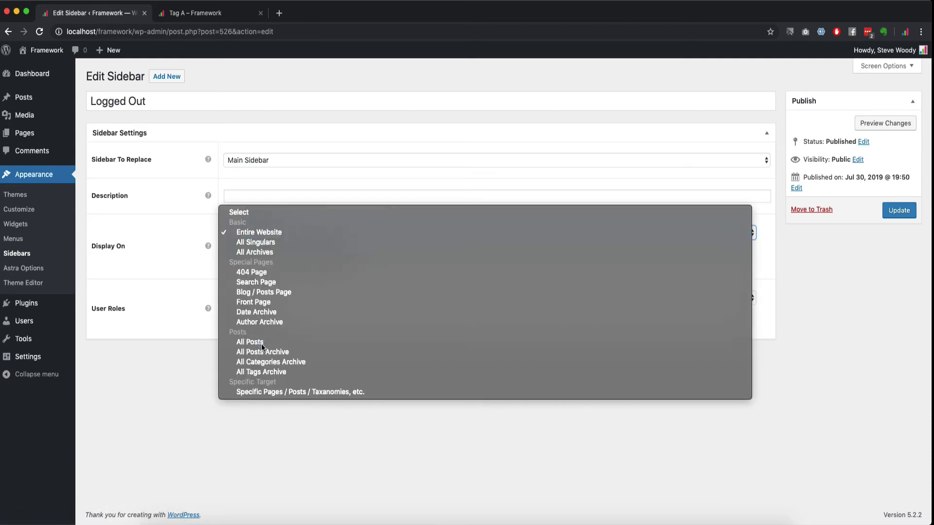
click(887, 210)
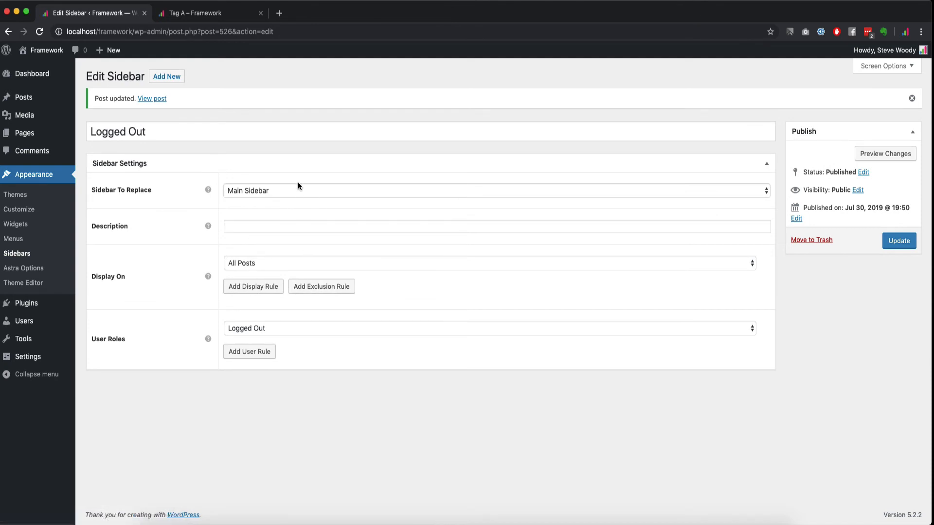
click(230, 164)
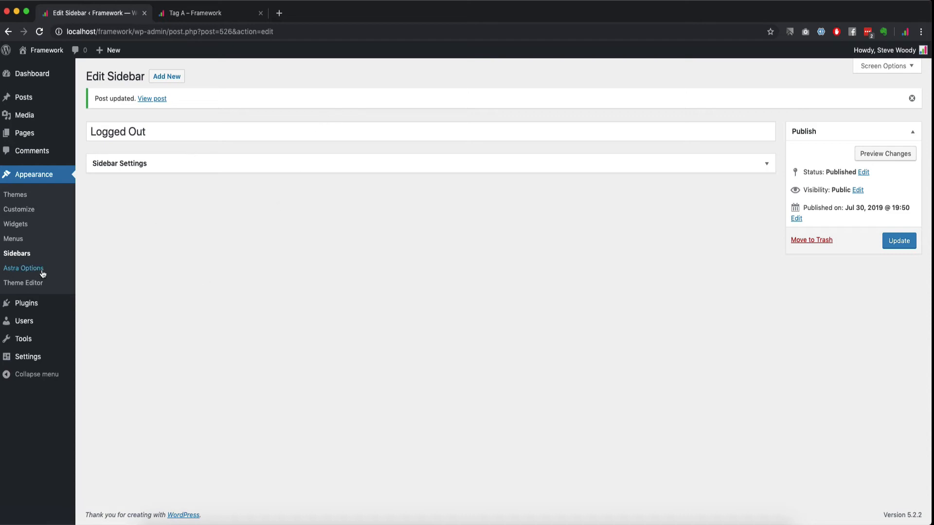
click(218, 15)
click(672, 81)
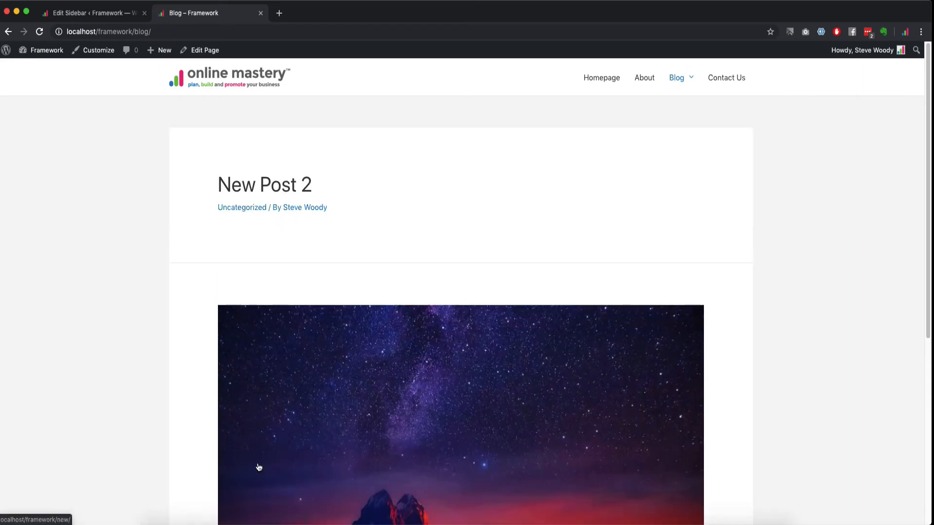
click(267, 185)
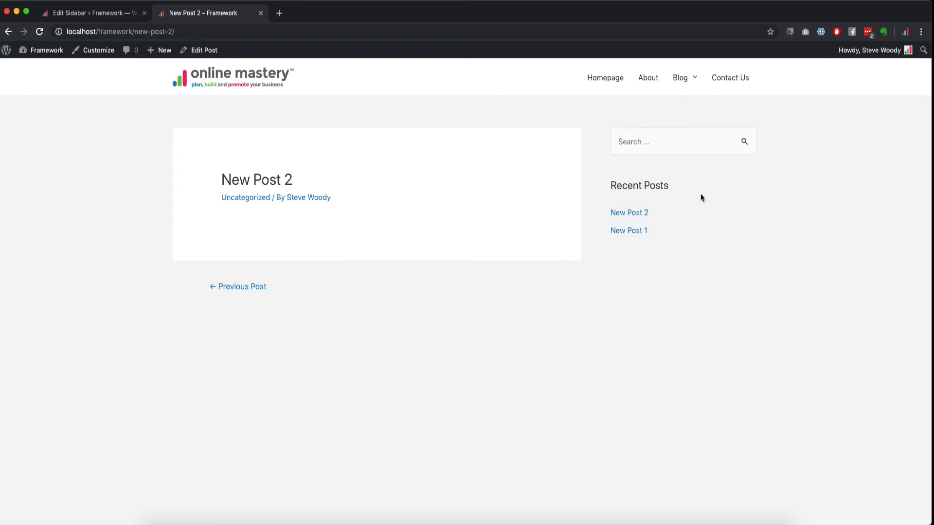
click(105, 13)
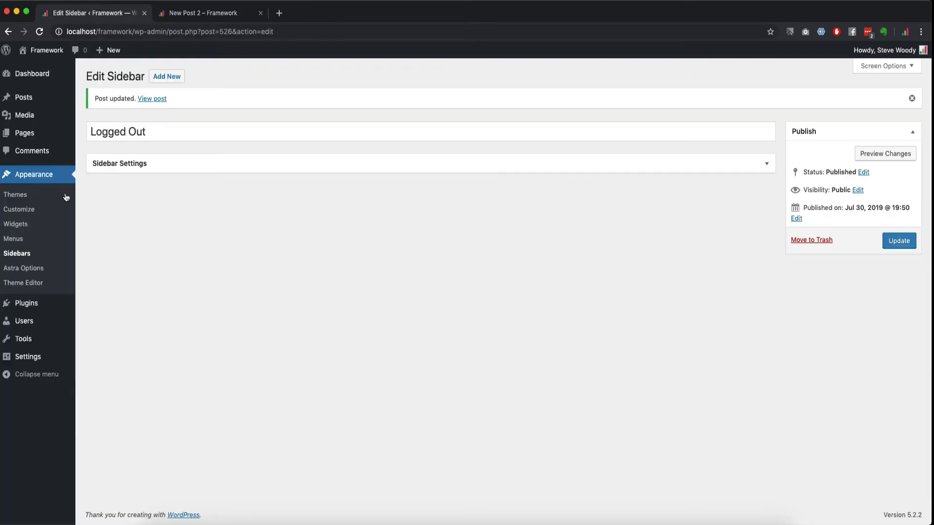
Step: Open Widgets and inspect the Logged Out, Header and Footer Bar Section 1 areas, leaving them collapsed
click(32, 229)
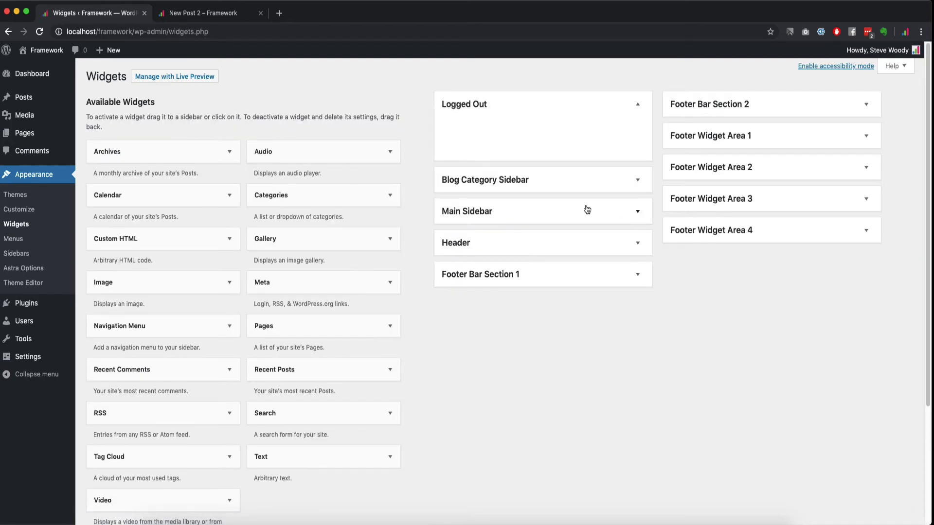
click(591, 103)
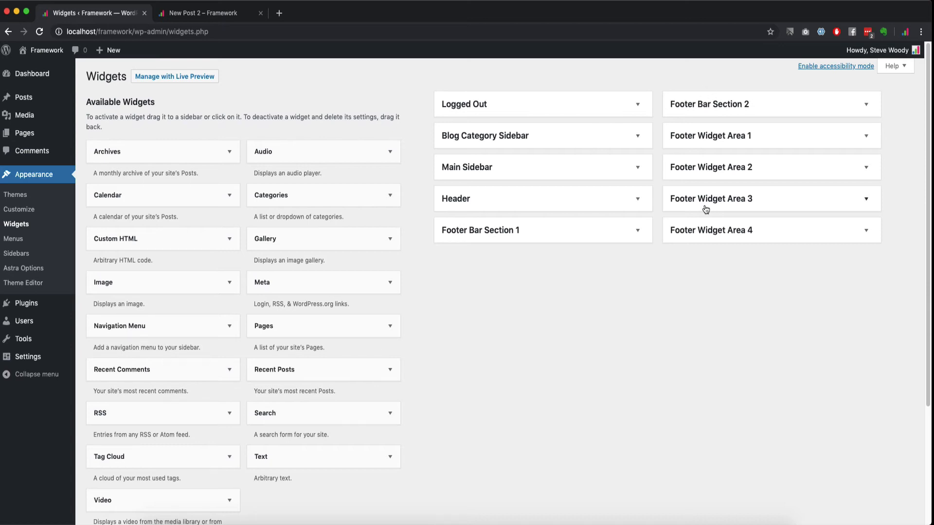
click(637, 198)
click(637, 199)
click(542, 236)
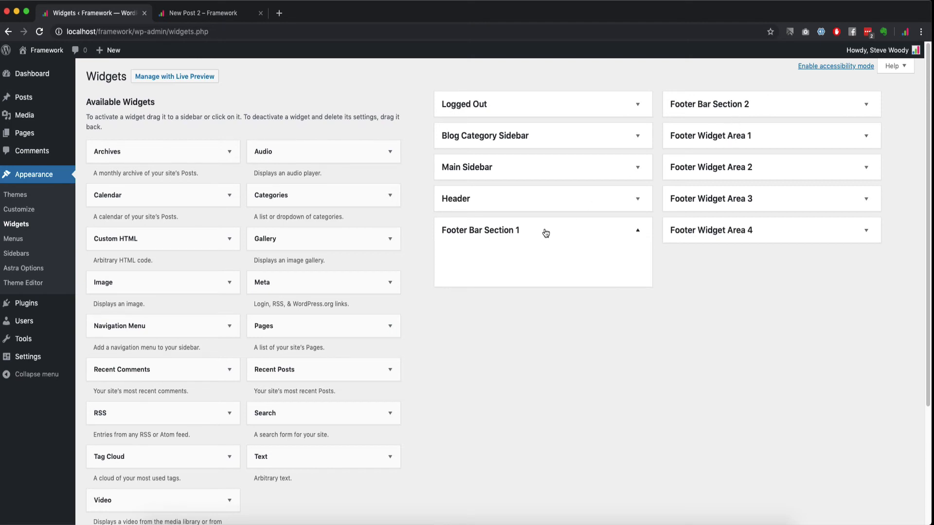
click(544, 235)
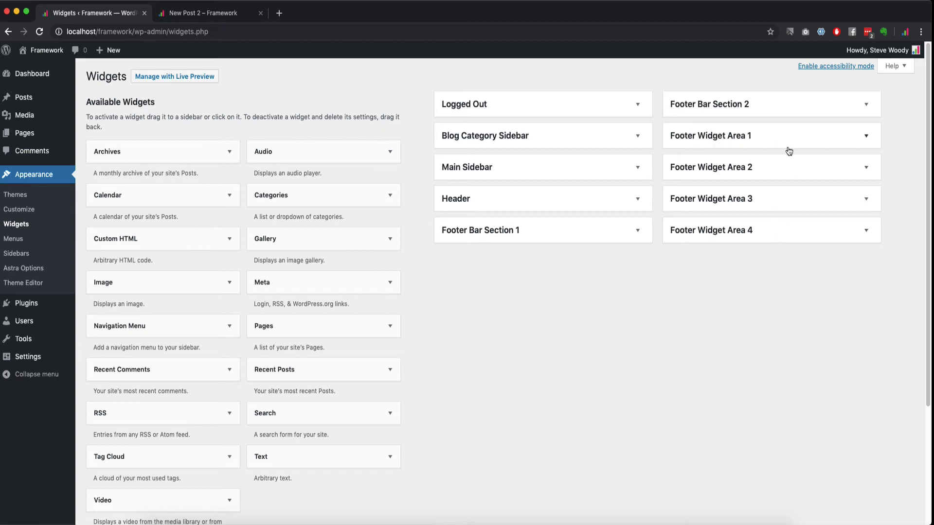
Step: Open the Customizer in a new tab at Layout > Footer > Footer Widgets
right_click(37, 210)
click(54, 215)
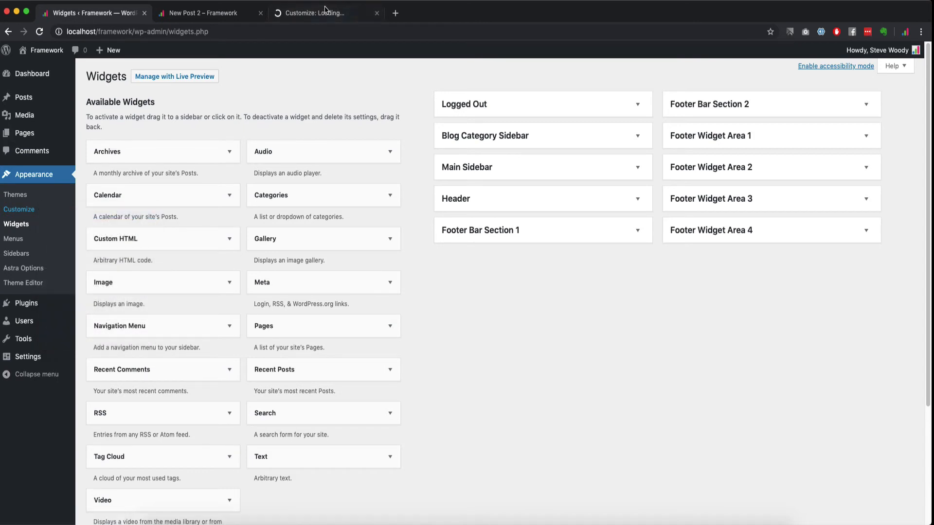
click(319, 13)
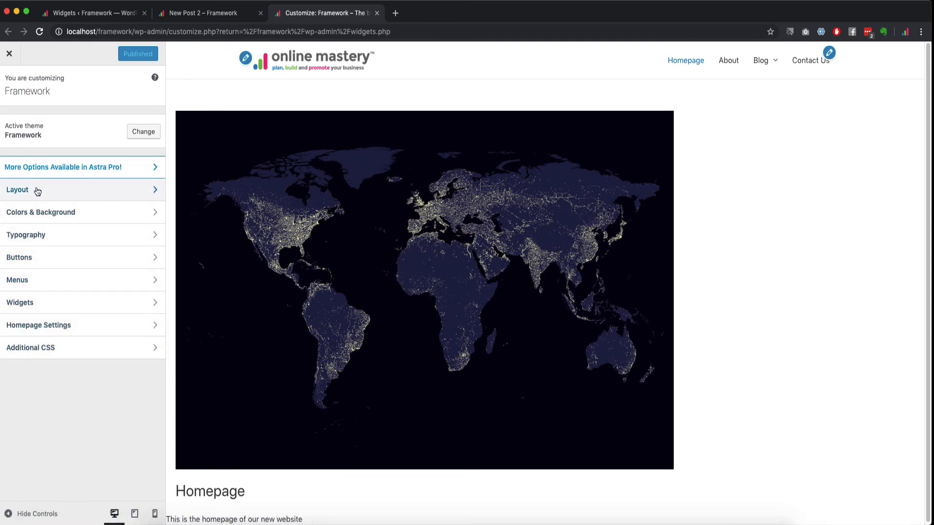
click(42, 303)
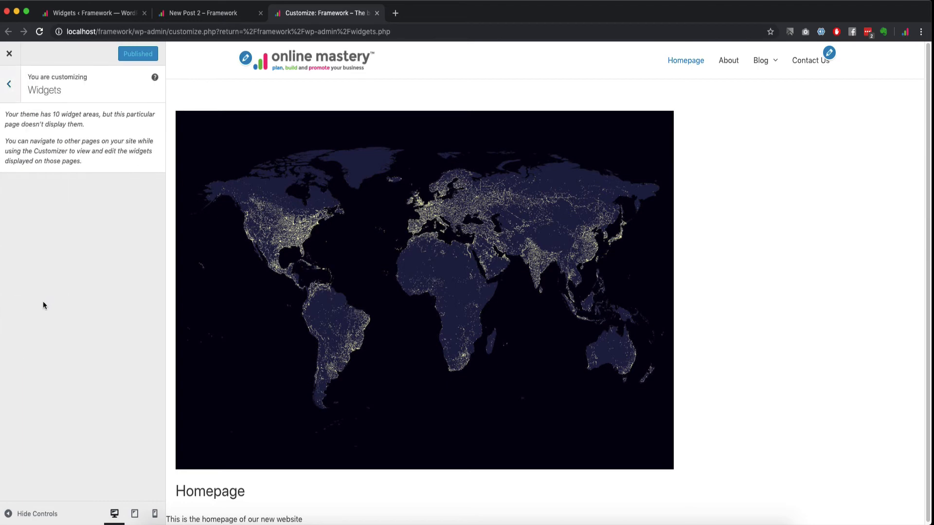
click(9, 93)
click(36, 191)
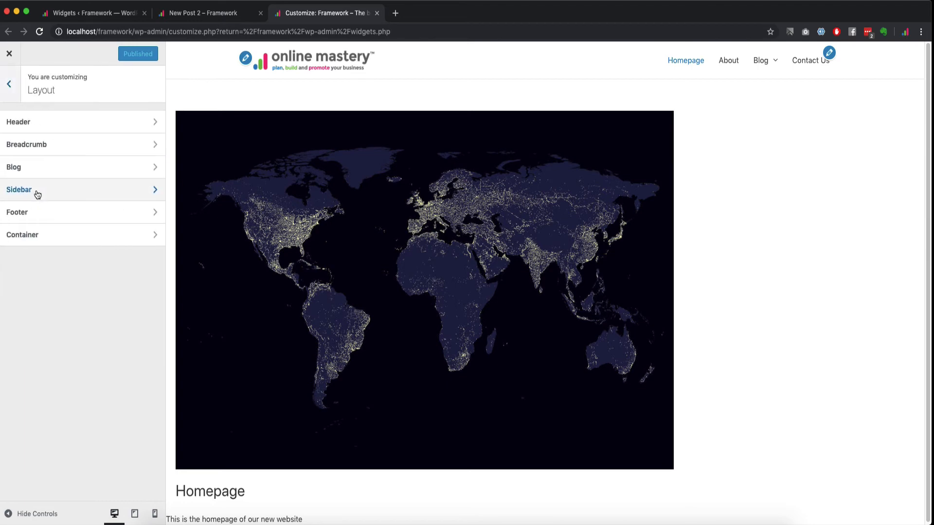
click(37, 216)
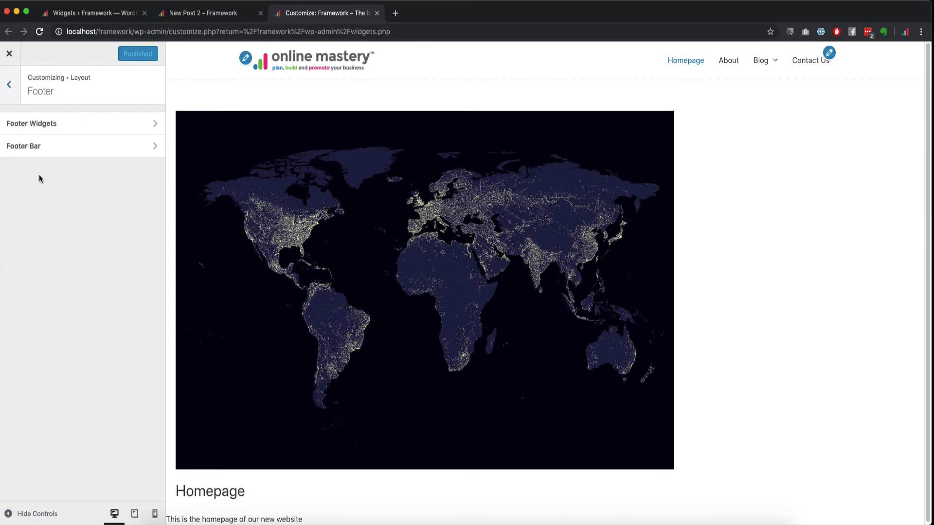
click(54, 125)
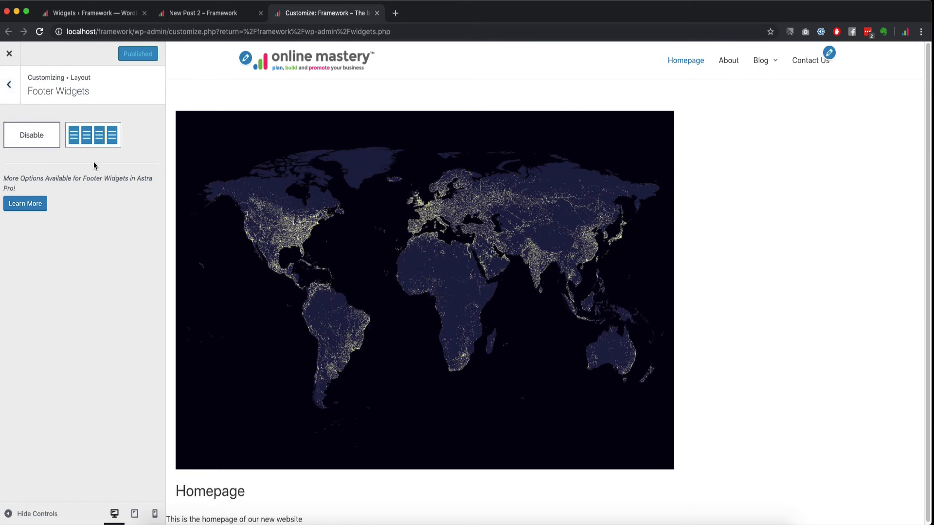
Step: Try the four-column footer widget layout, then set it to Disable and publish
click(88, 139)
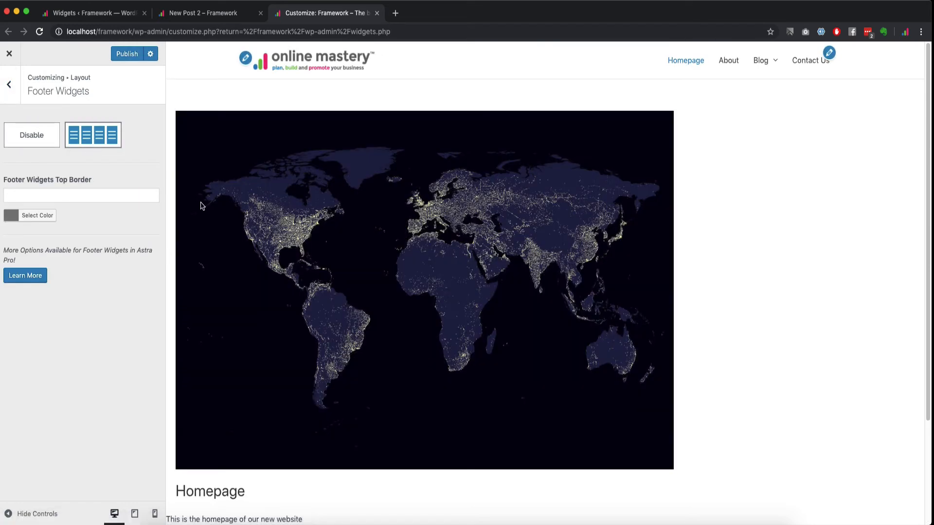
scroll(362, 317, down, 3)
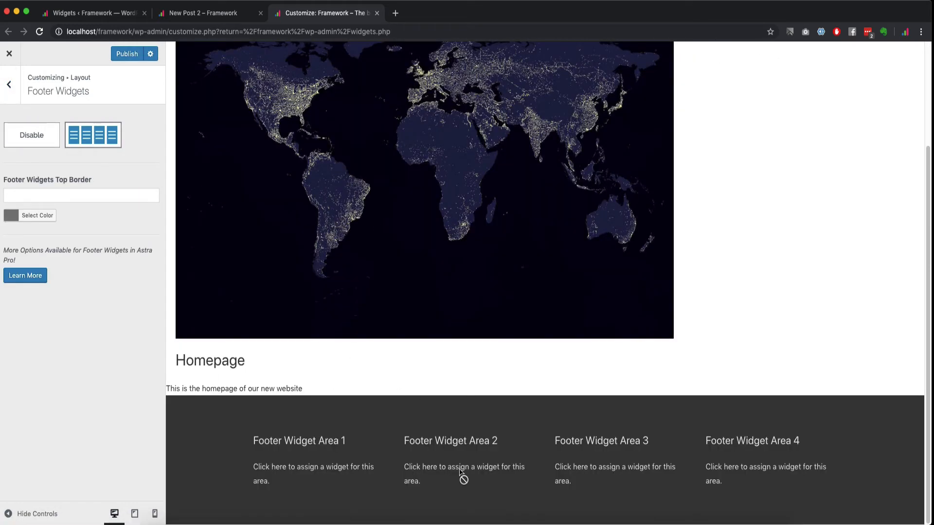
click(47, 142)
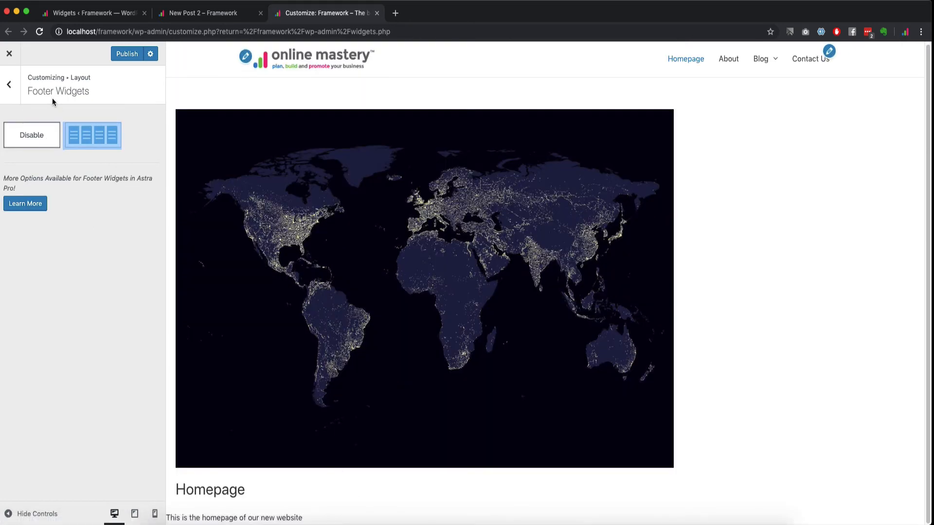
click(125, 54)
Step: Back on Widgets, peek into Footer Widget Area 1, then expand Main Sidebar to review its widgets
click(96, 17)
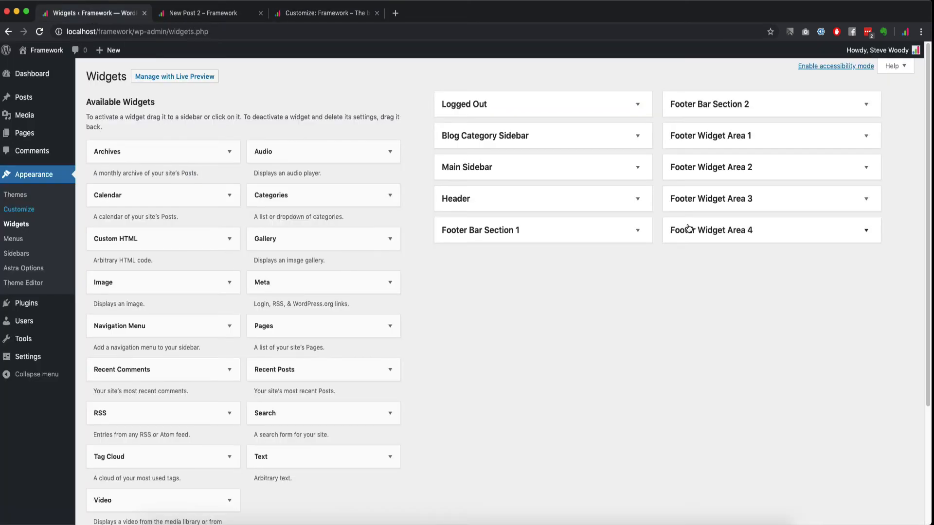
click(709, 136)
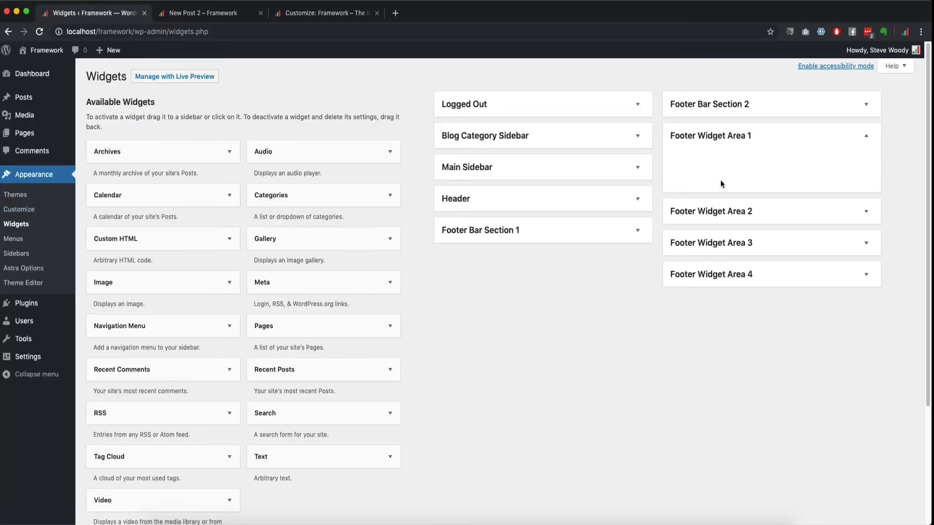
click(732, 135)
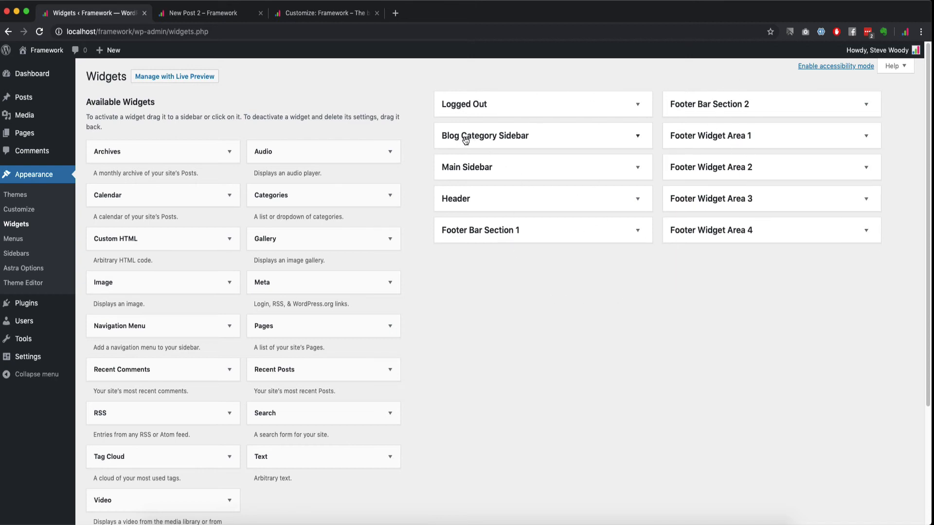
click(467, 168)
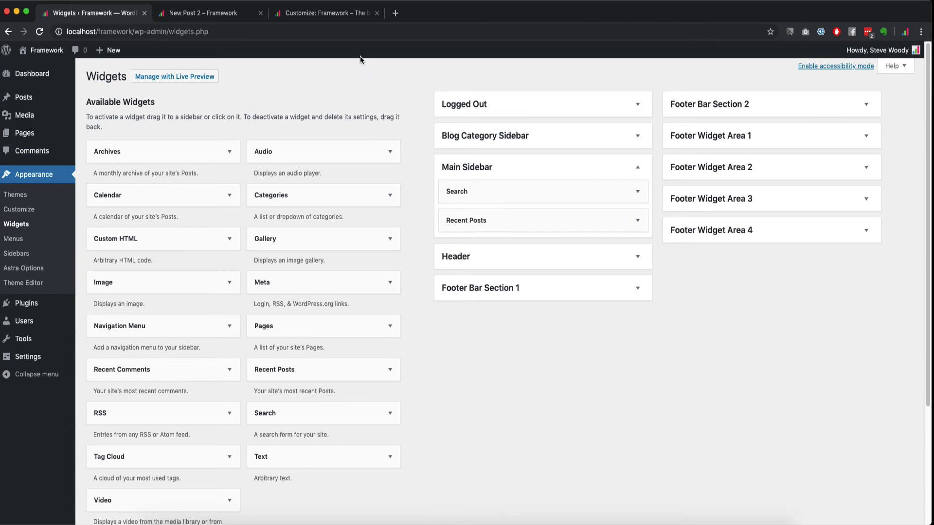
click(217, 13)
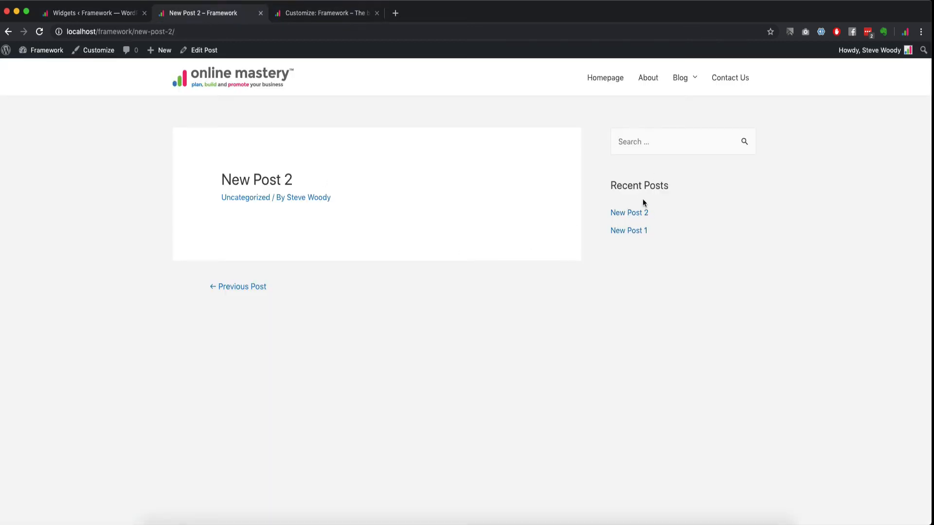
click(91, 14)
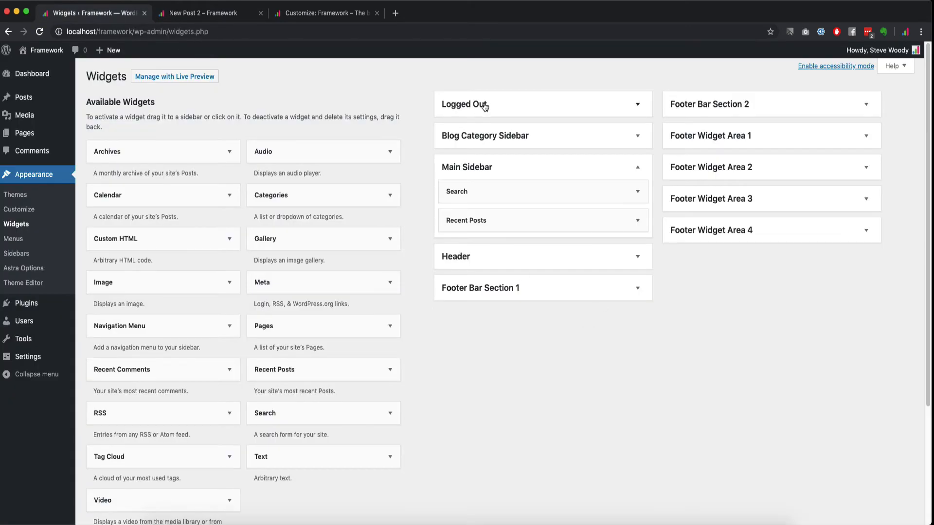
Step: Add a Categories widget titled 'Categories' to the Blog Category Sidebar and save it
click(485, 141)
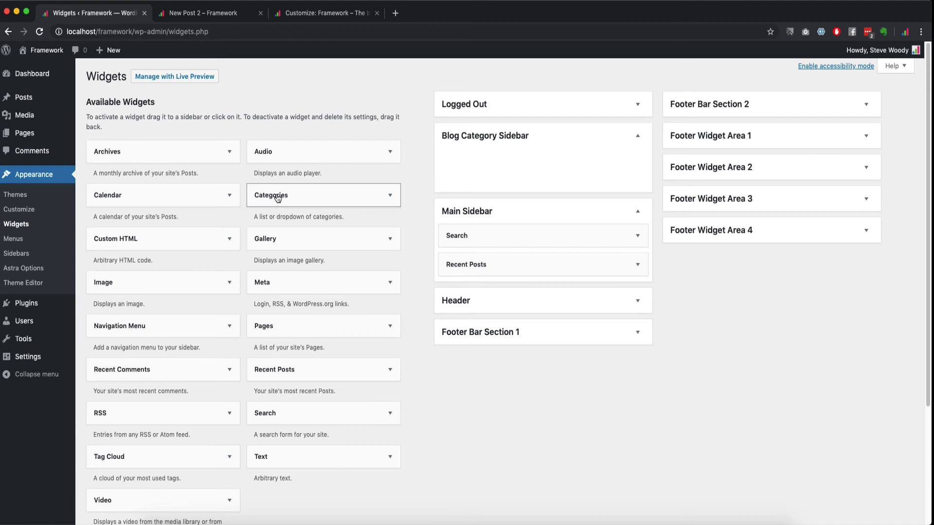
drag(282, 199, 523, 168)
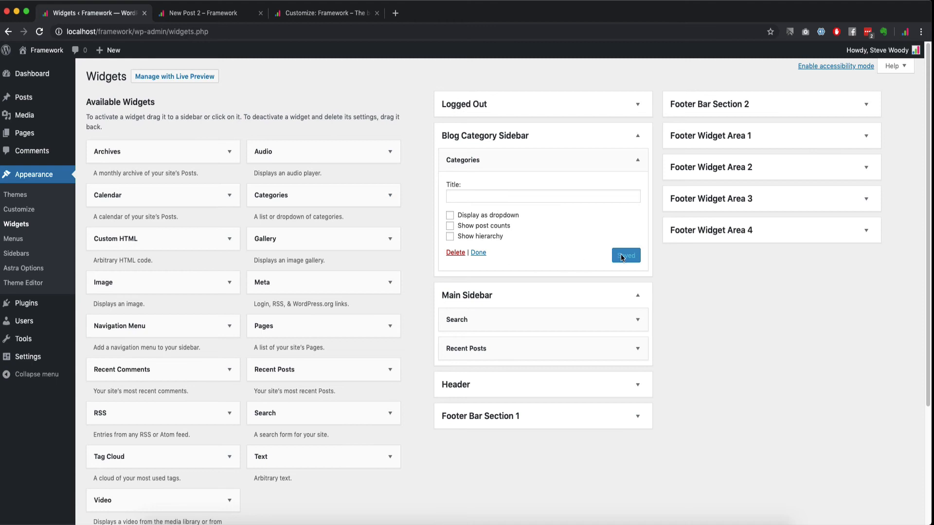
click(497, 196)
text(Categor)
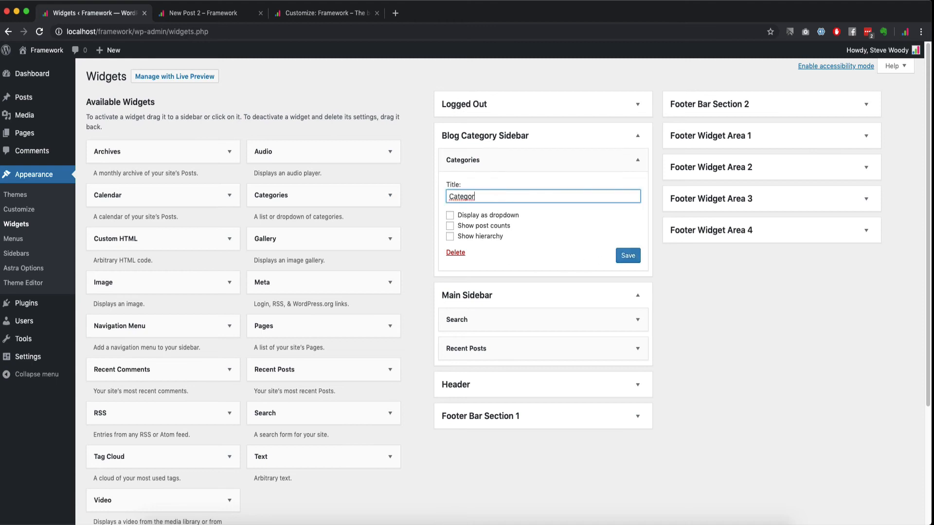
text(ies)
click(625, 256)
Step: Reload New Post 2, open the Cat A category archive, then go back to the post
click(230, 13)
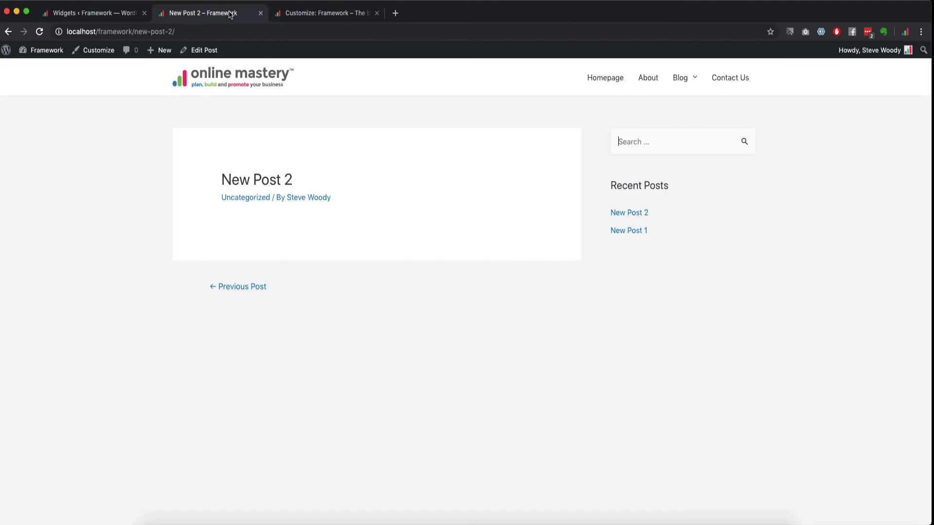
click(40, 31)
mouse_move(670, 74)
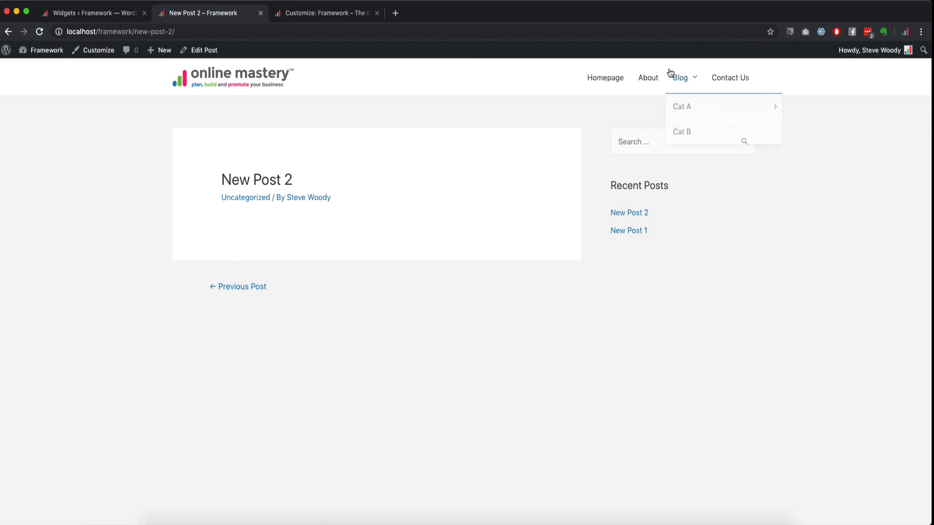
click(686, 107)
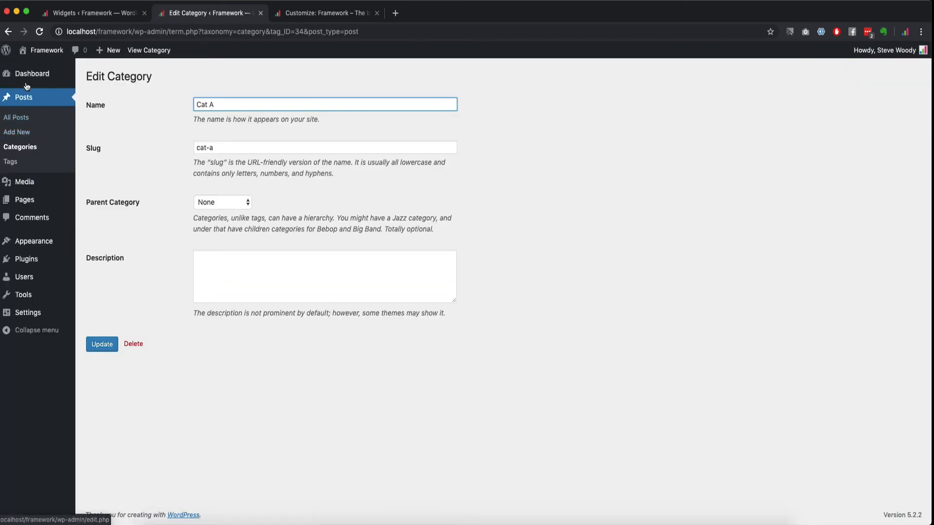
click(9, 32)
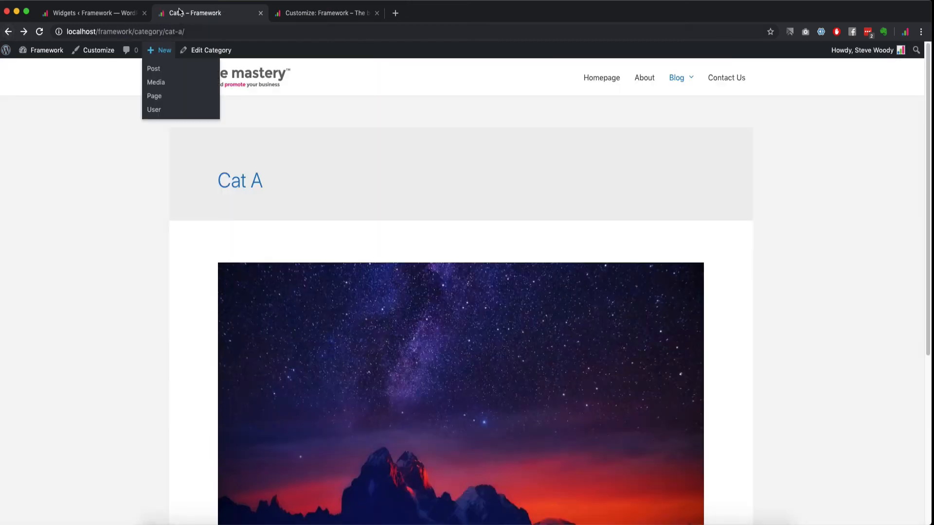
click(8, 32)
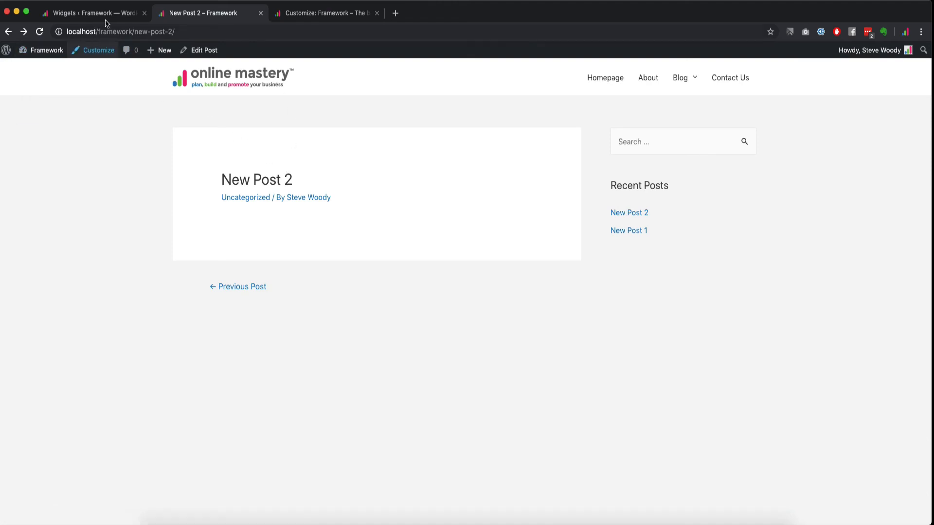
Step: In the customizer's Sidebar layout, set Blog Post Archives to Right Sidebar and publish
click(327, 12)
click(11, 84)
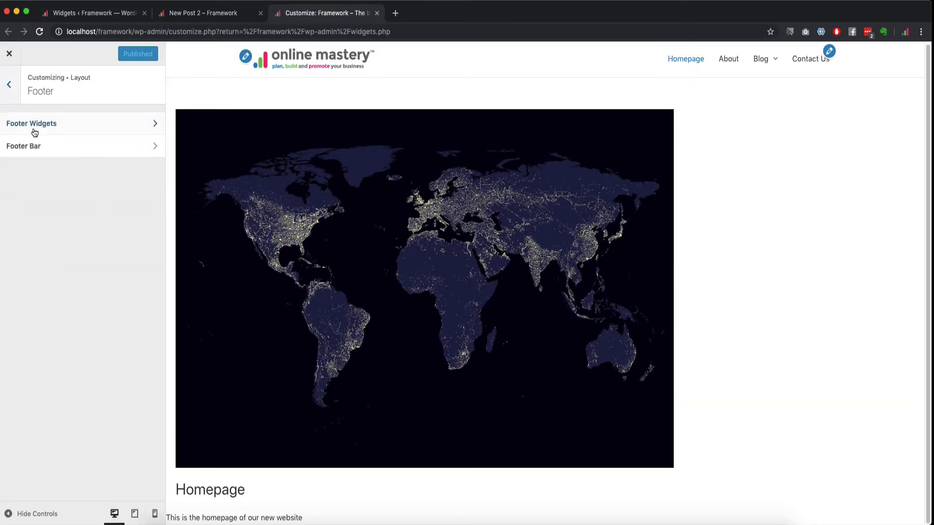
click(11, 83)
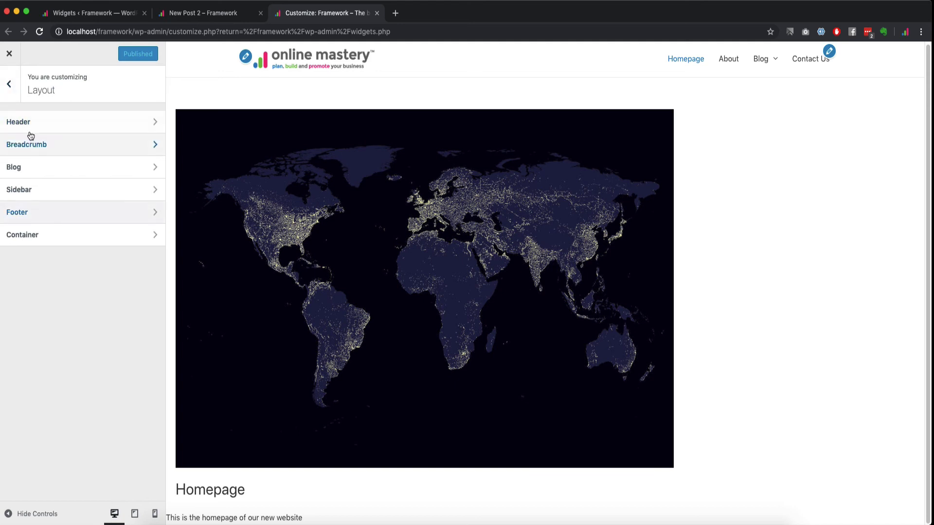
click(21, 188)
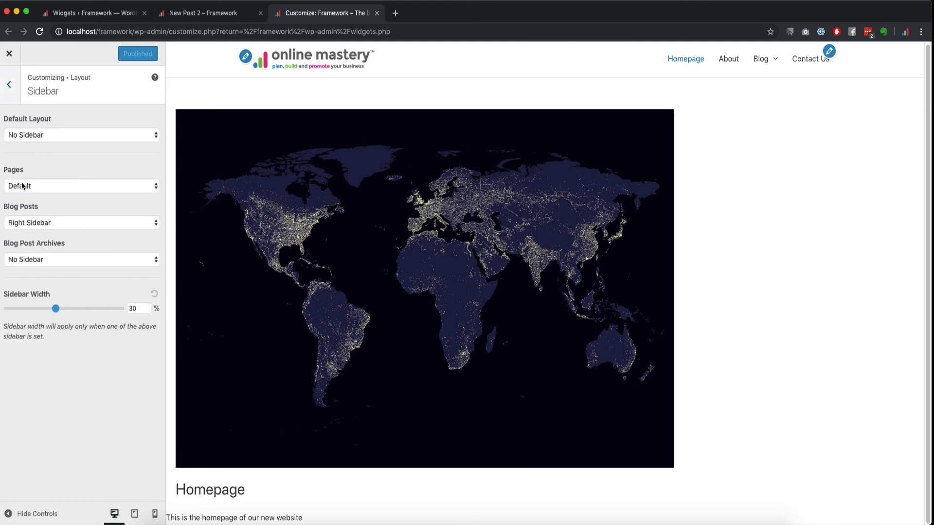
click(42, 260)
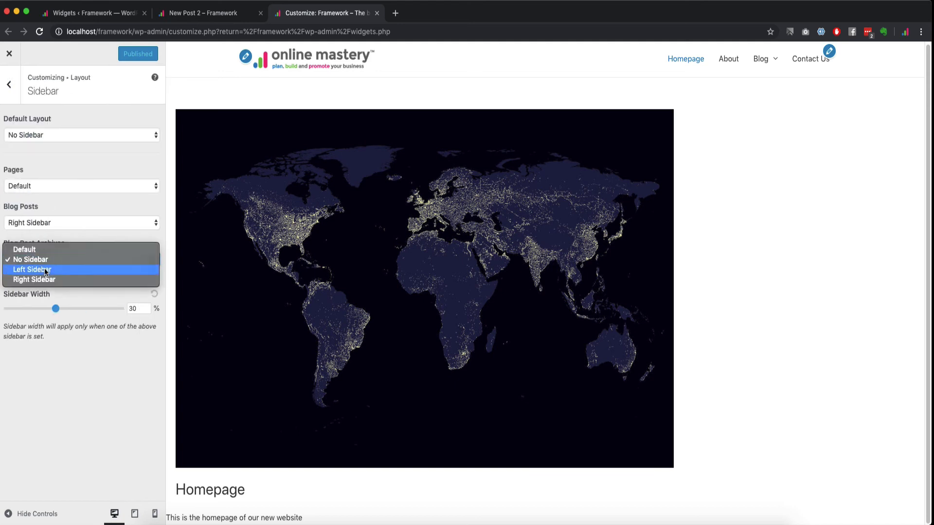
click(48, 280)
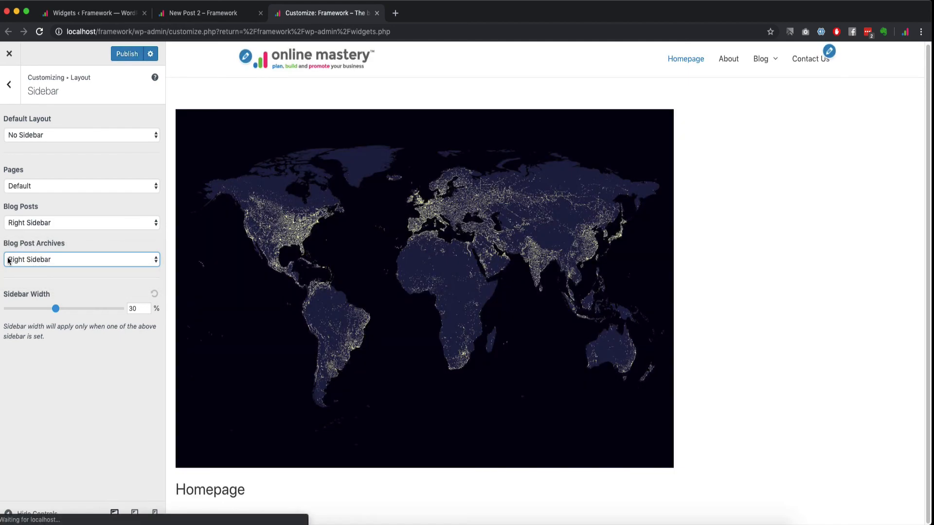
click(127, 55)
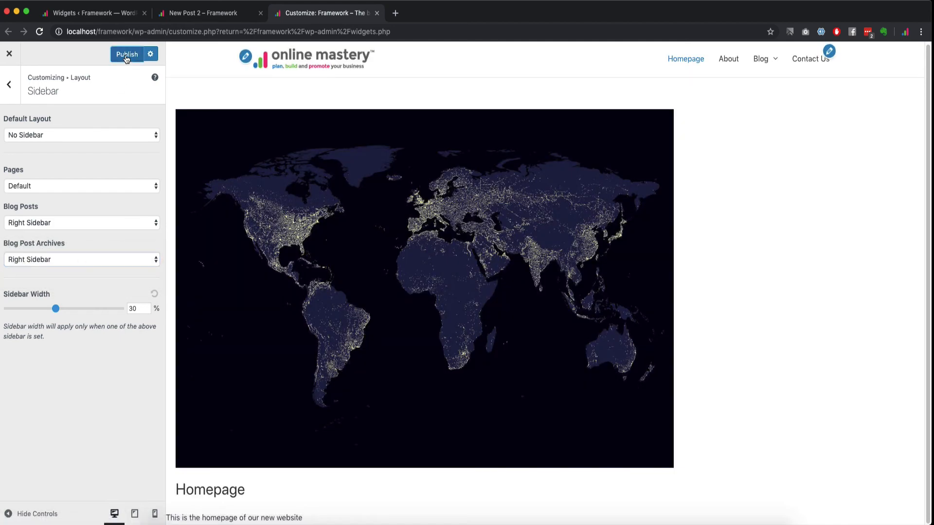
Step: Open the Cat A archive in a new tab to check it, then close the customizer and return to Widgets
click(213, 13)
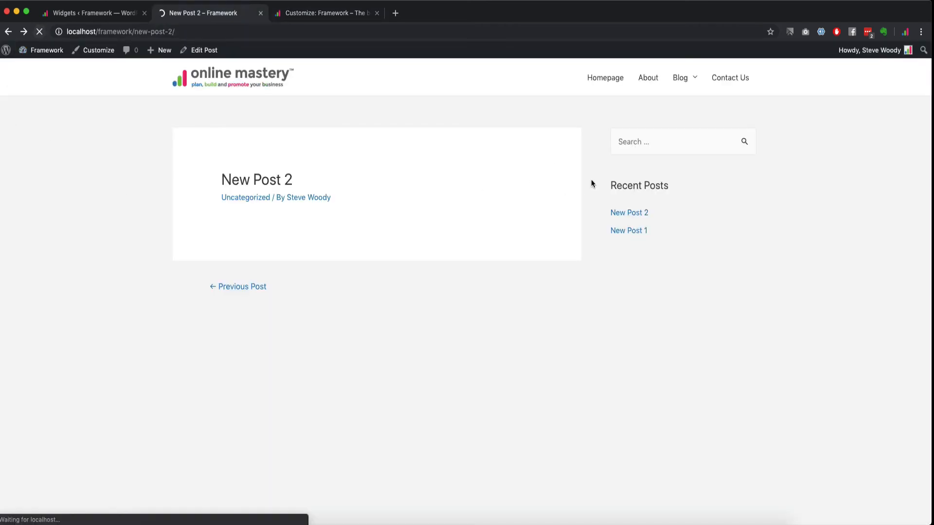
mouse_move(690, 67)
right_click(683, 107)
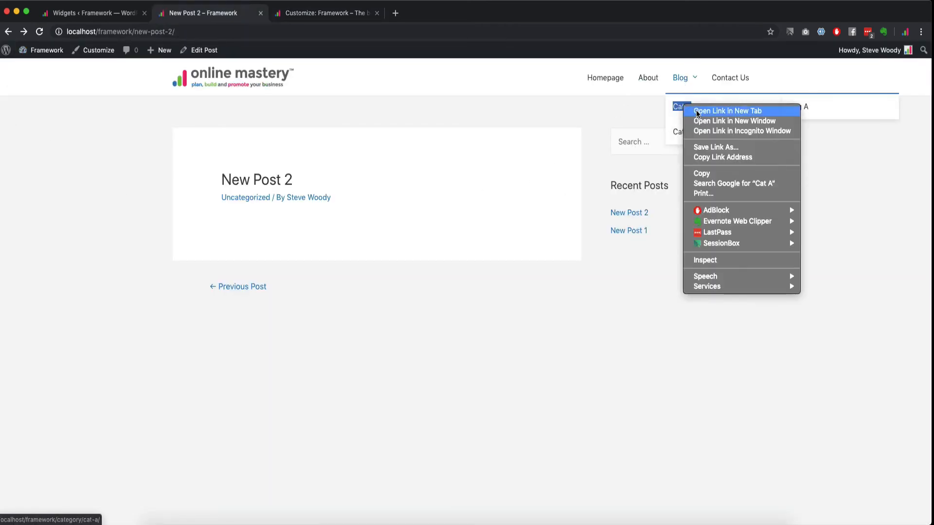
click(429, 69)
click(326, 13)
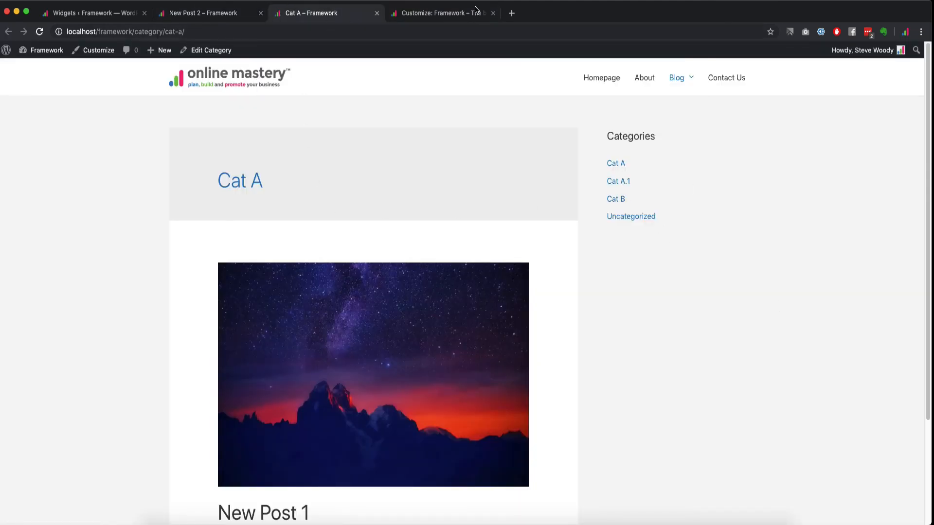
click(493, 13)
click(100, 18)
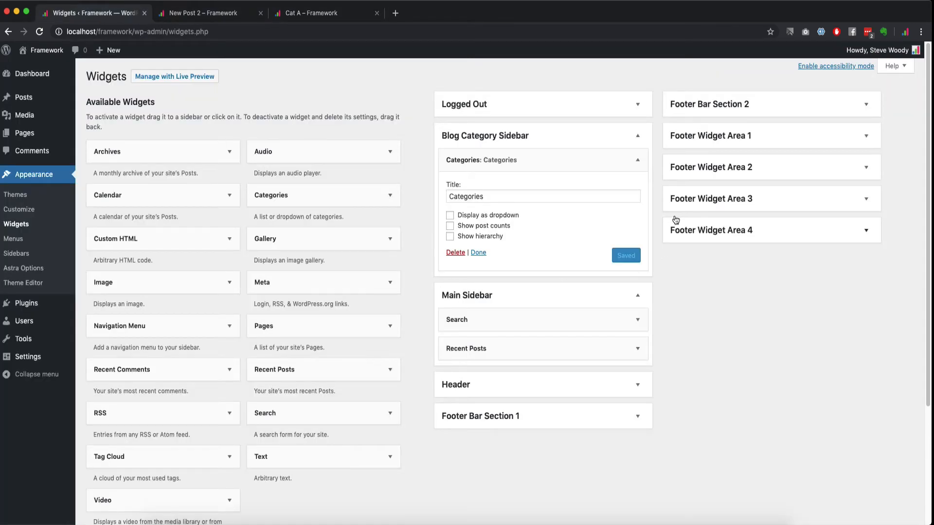
Step: Add a Meta widget to the Main Sidebar titled 'Admin' and save it
click(559, 142)
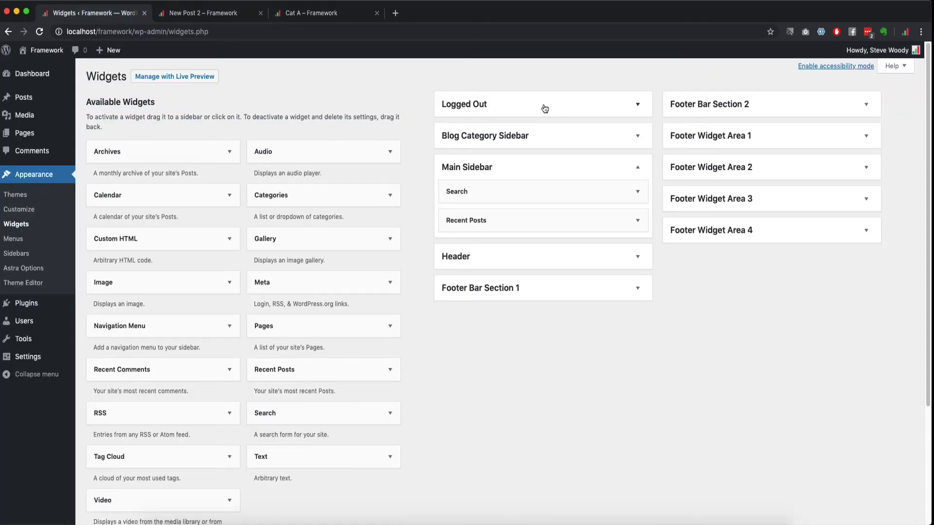
scroll(198, 353, down, 5)
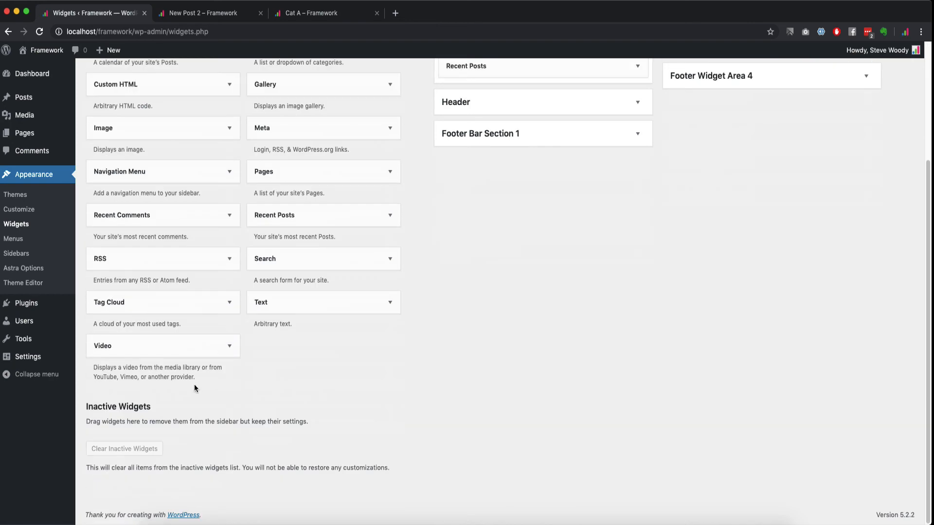
scroll(194, 388, up, 5)
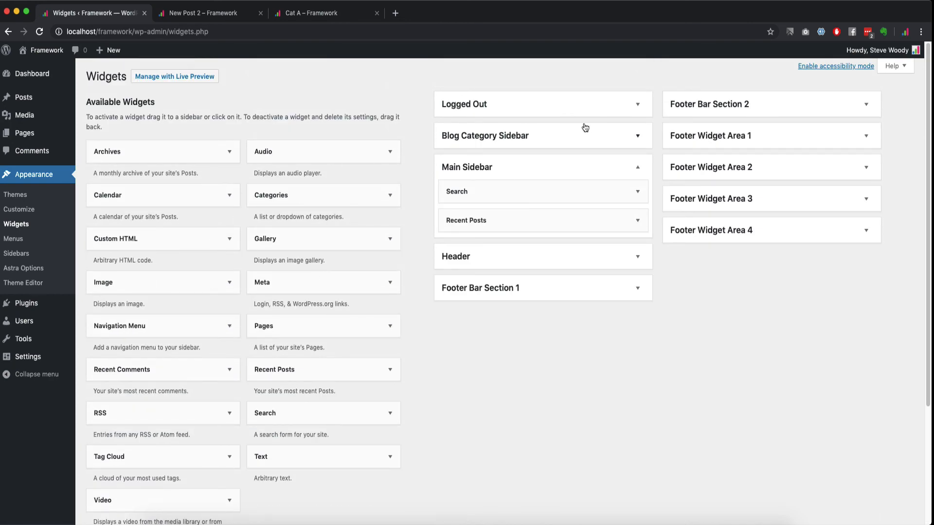
click(508, 113)
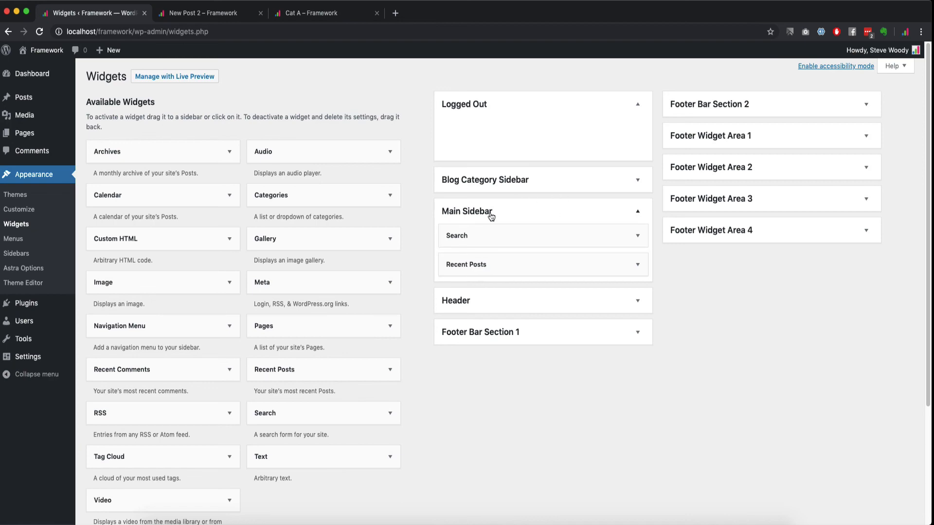
scroll(194, 411, down, 3)
scroll(196, 412, up, 3)
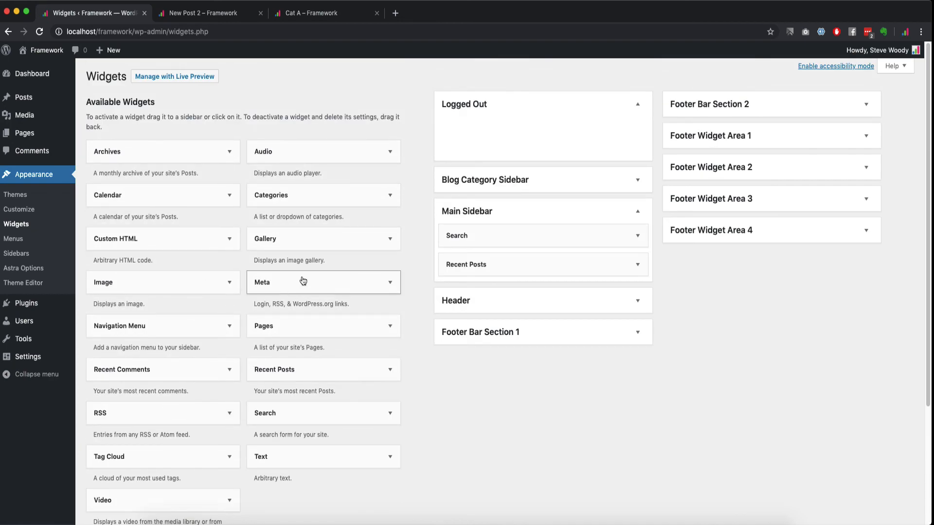
drag(323, 277, 485, 293)
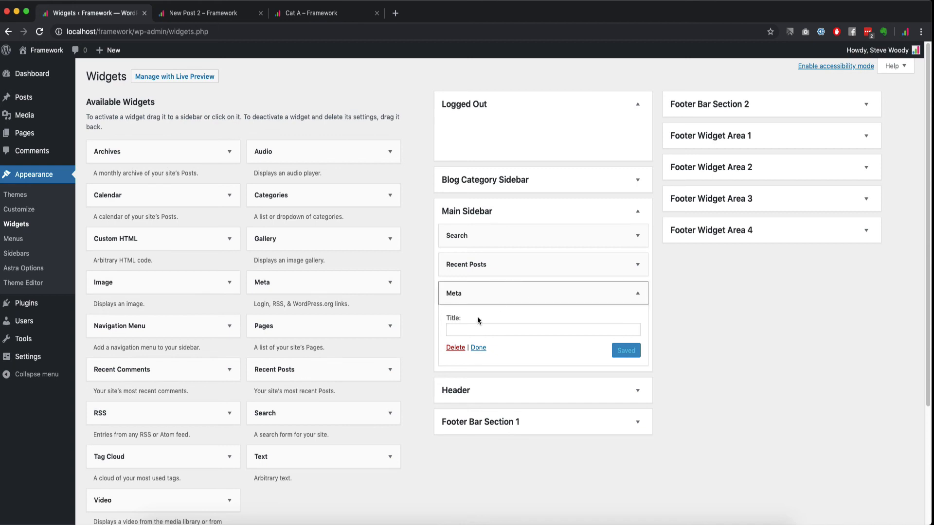
click(501, 329)
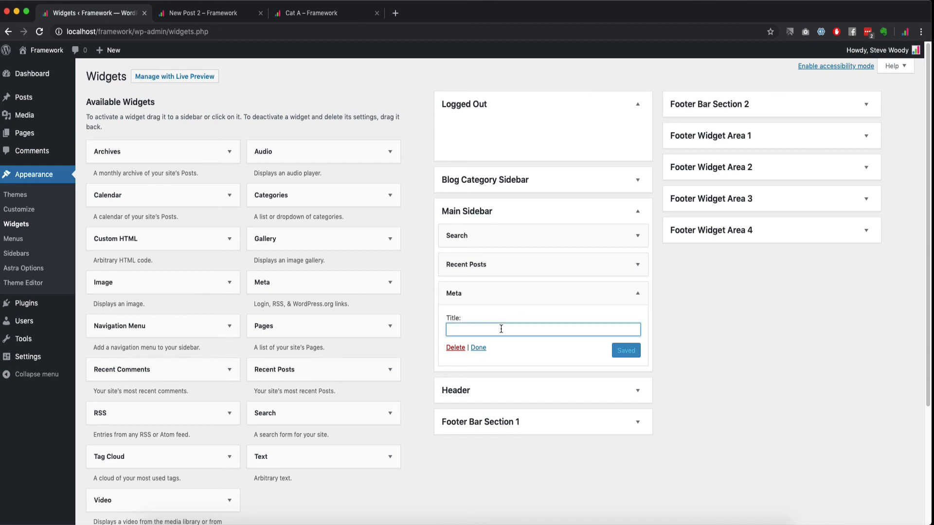
text(Admin)
click(629, 351)
Step: Title the Recent Posts widget 'Recent Posts' and save it
click(505, 265)
click(481, 298)
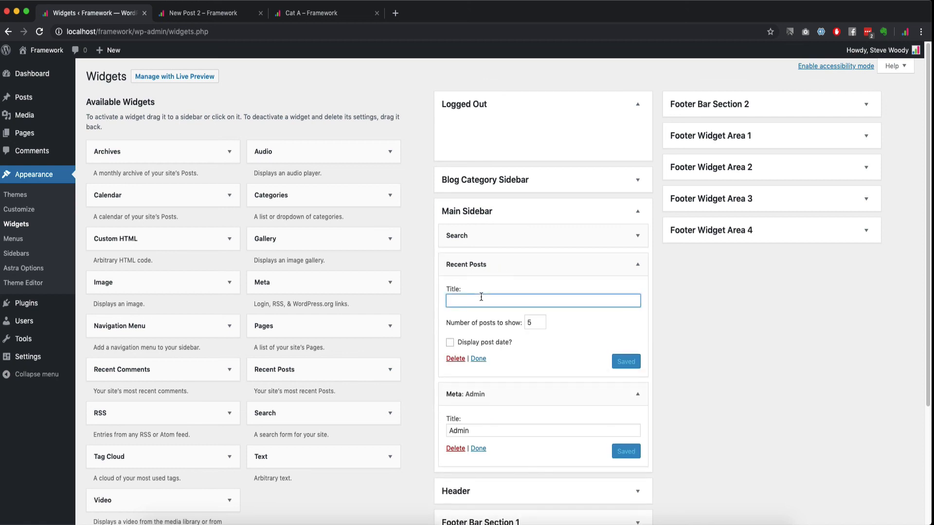
text(Recent Posts)
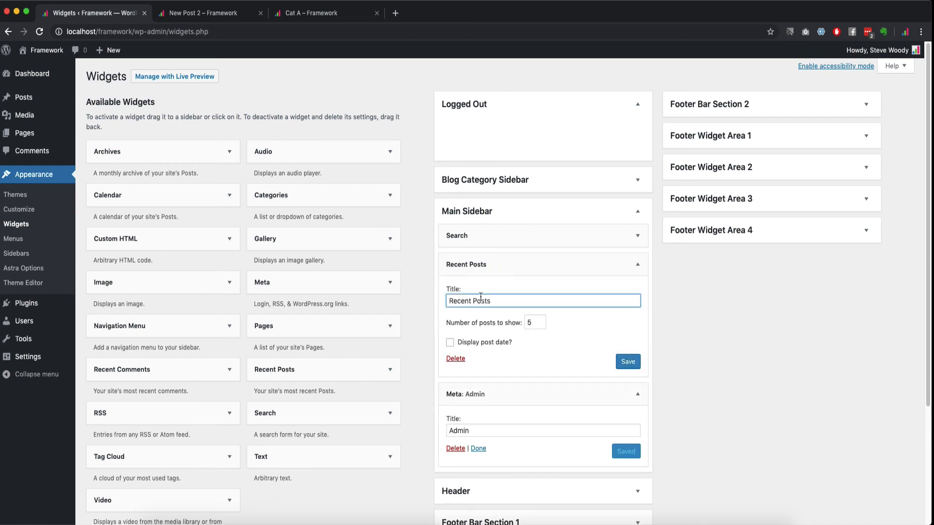
click(628, 362)
click(589, 236)
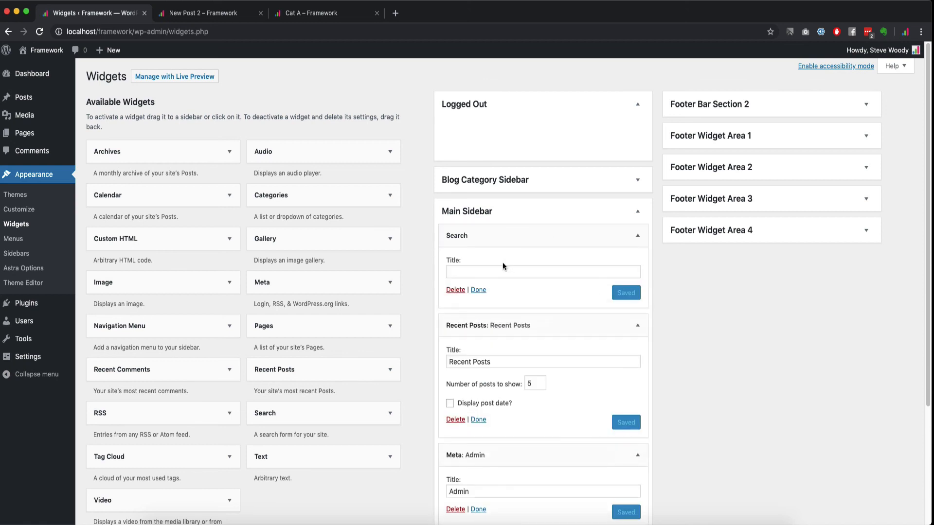
click(253, 13)
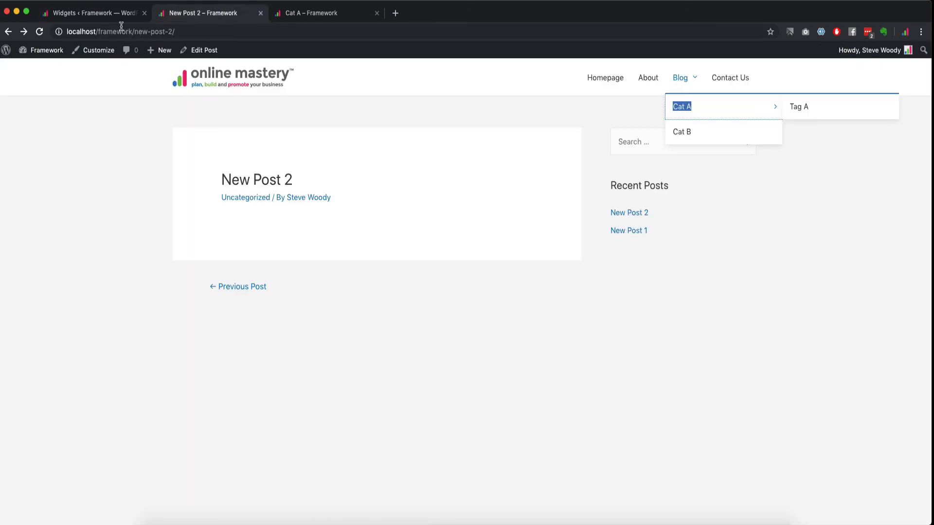
Step: Reload New Post 2 to confirm the Admin links under Recent Posts, then return to Widgets
click(38, 32)
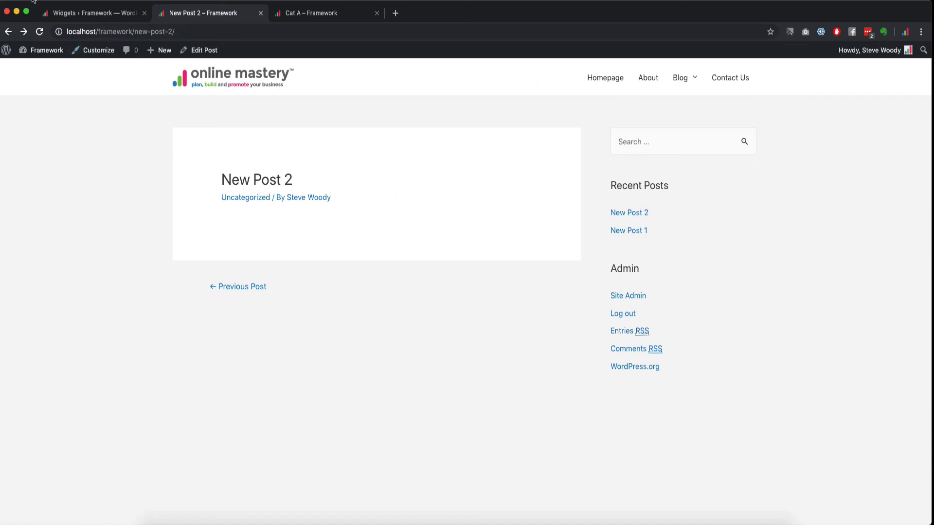
click(80, 9)
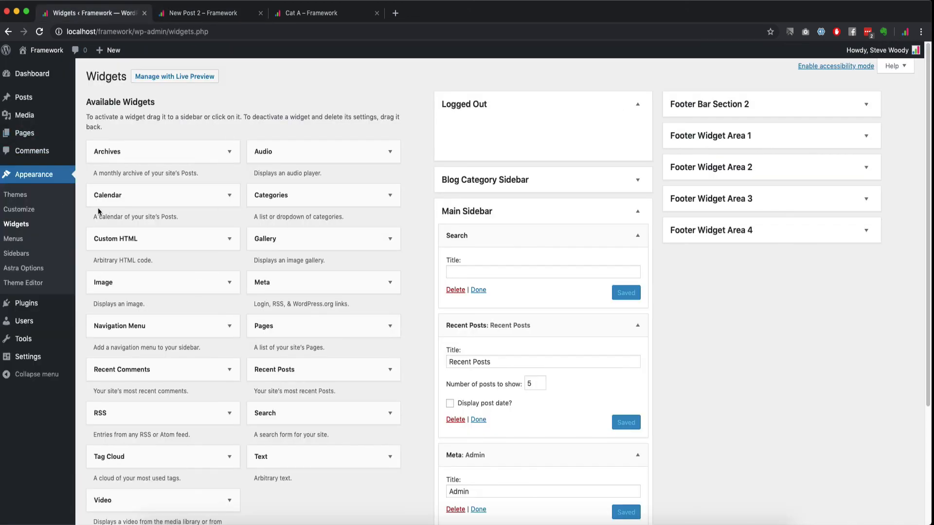
mouse_move(42, 137)
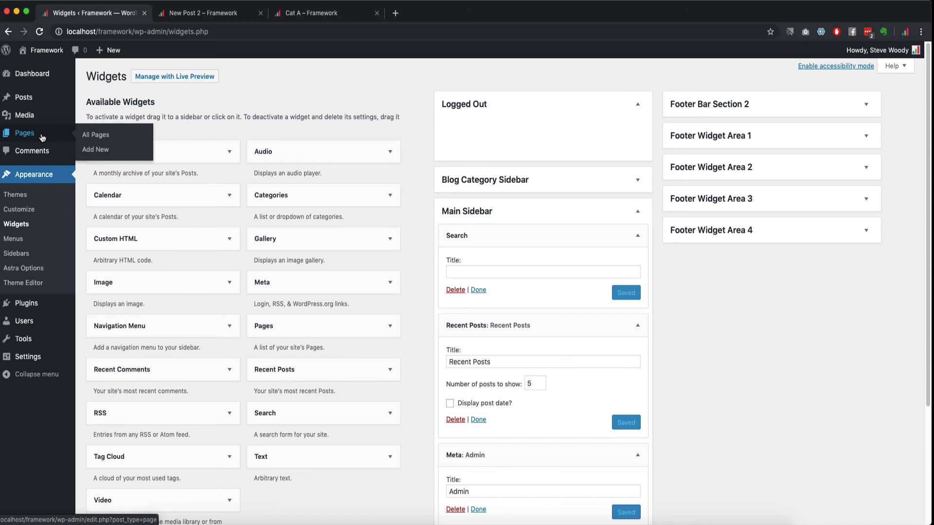
mouse_move(44, 103)
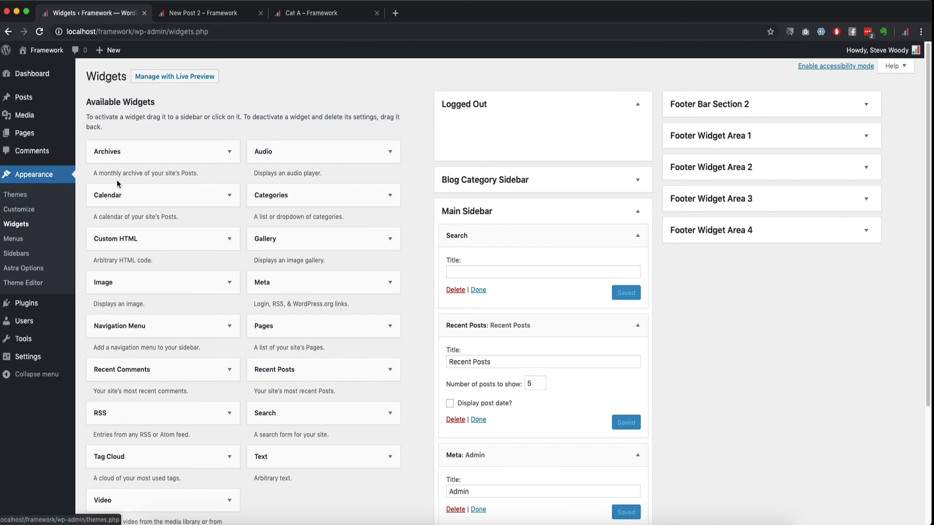
mouse_move(37, 304)
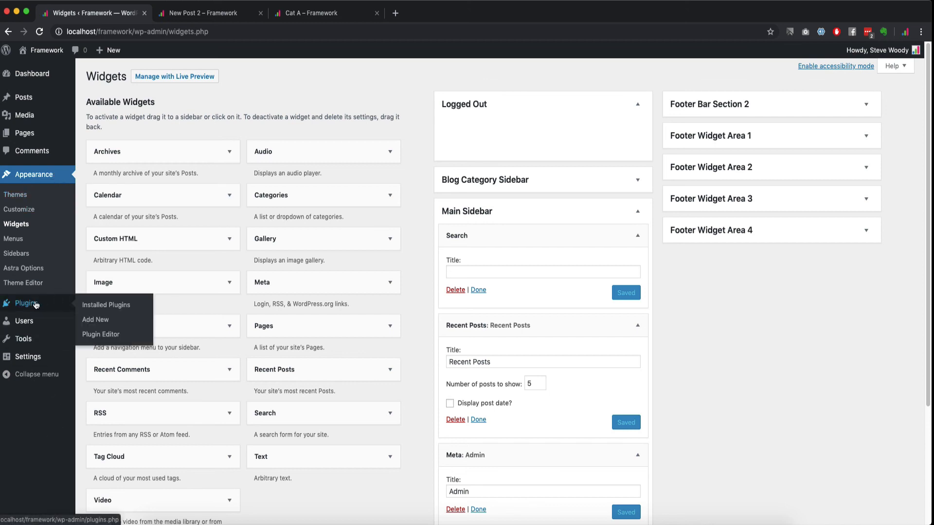